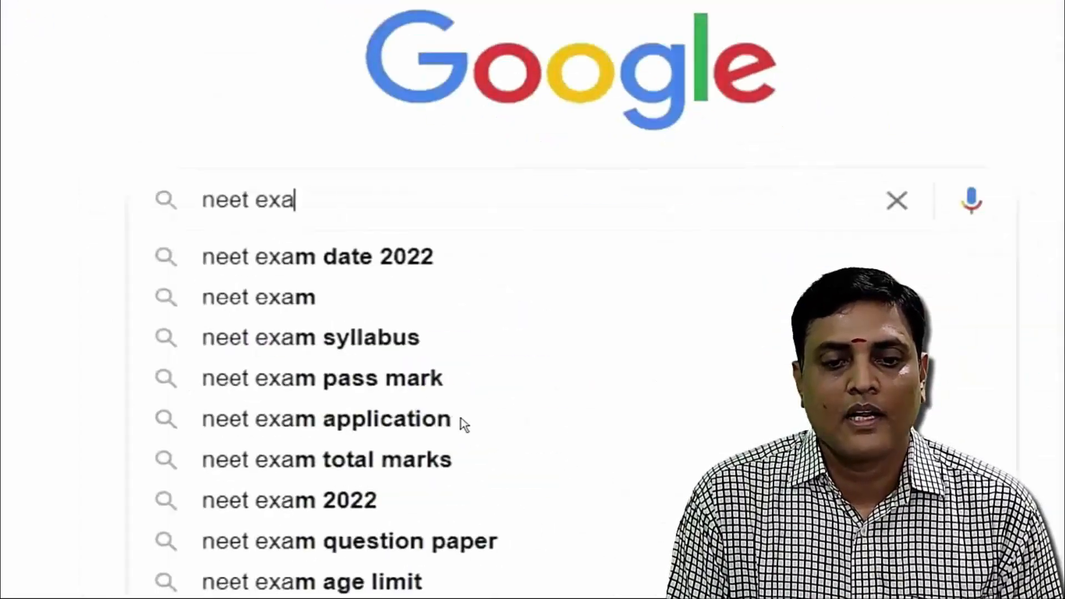
Step: Search Google for the NEET application and open the official neet.nta.nic.in website in a new tab
type("m online application 2022")
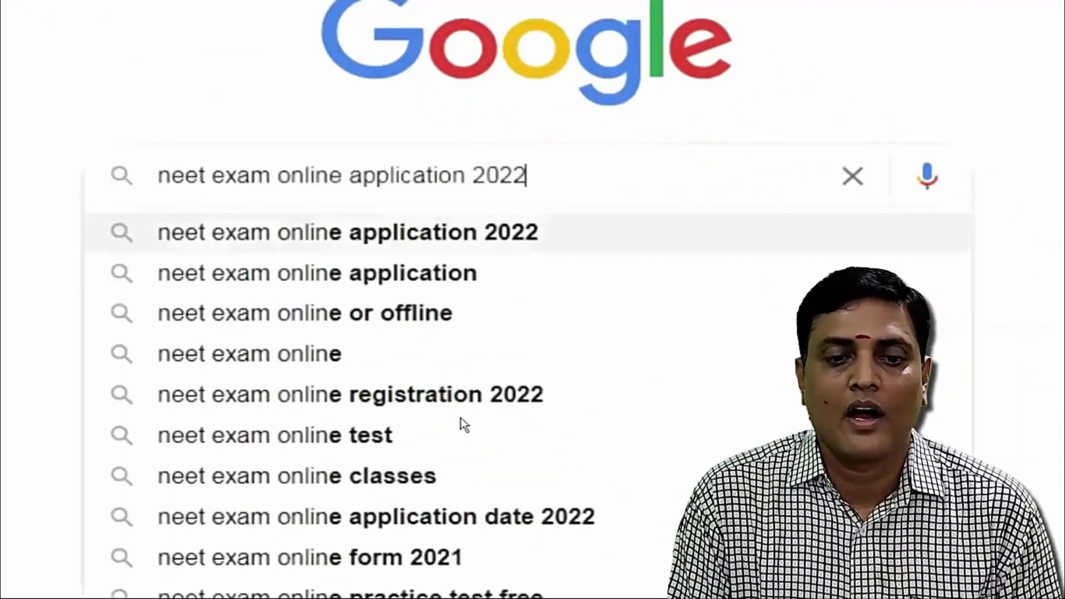
key("Return")
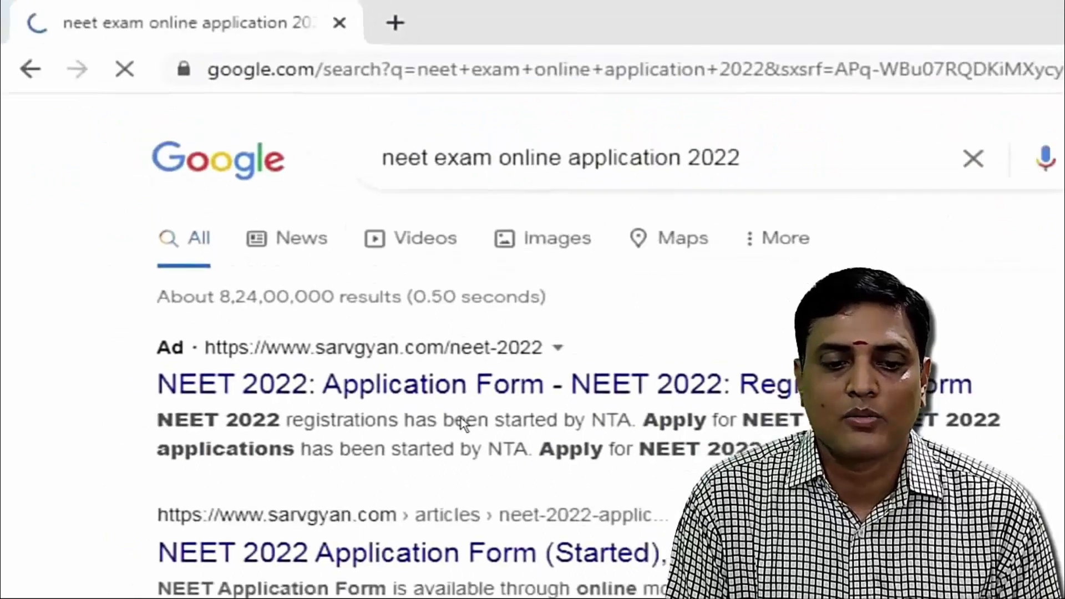
scroll(455, 379, "down", 6)
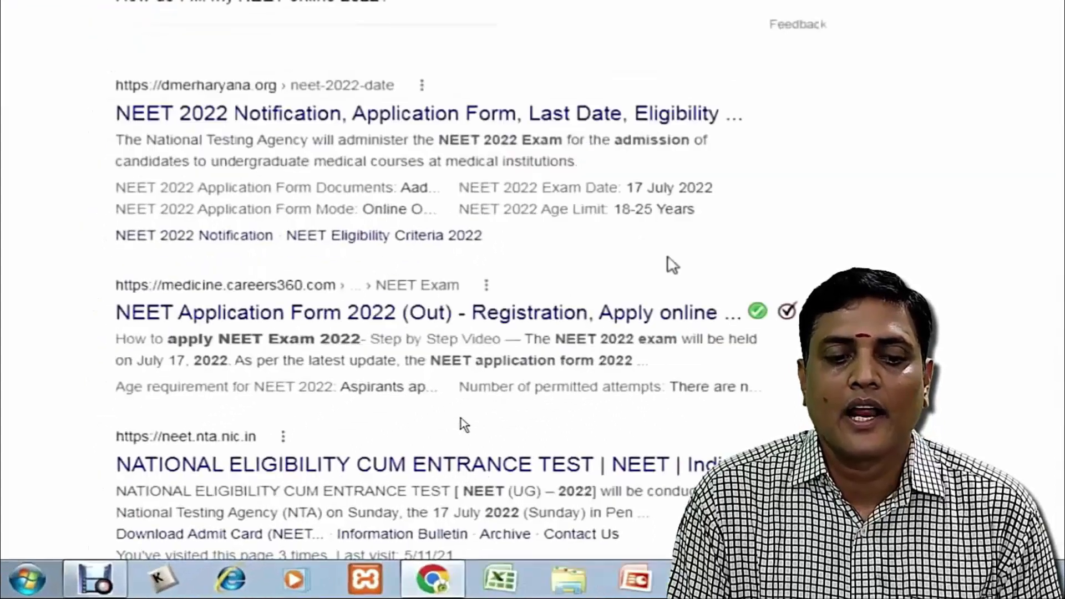
scroll(672, 265, "down", 2)
middle_click(363, 268)
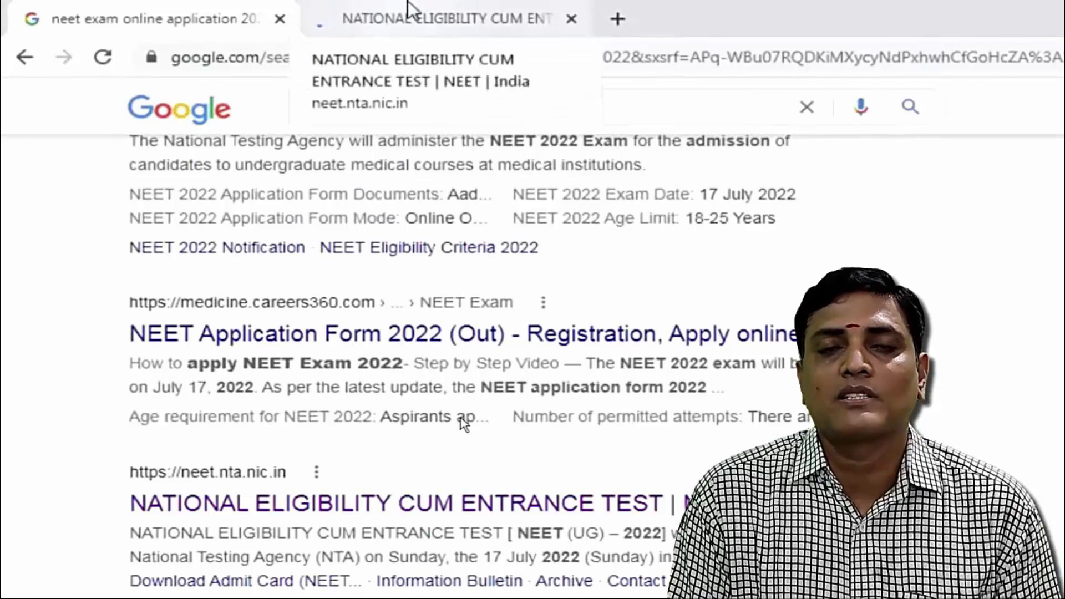
left_click(409, 7)
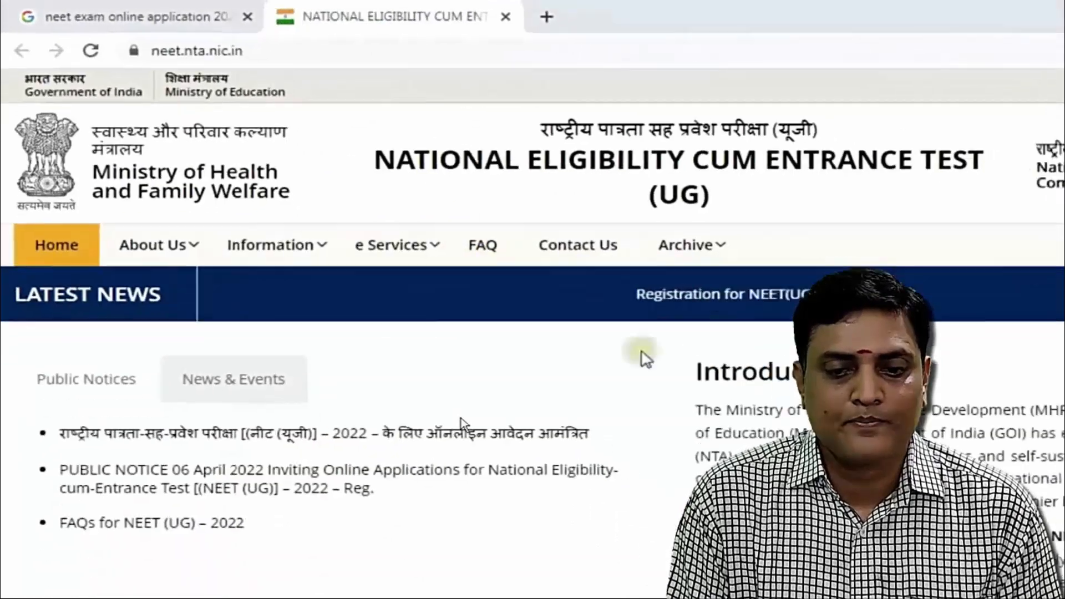
scroll(452, 292, "down", 5)
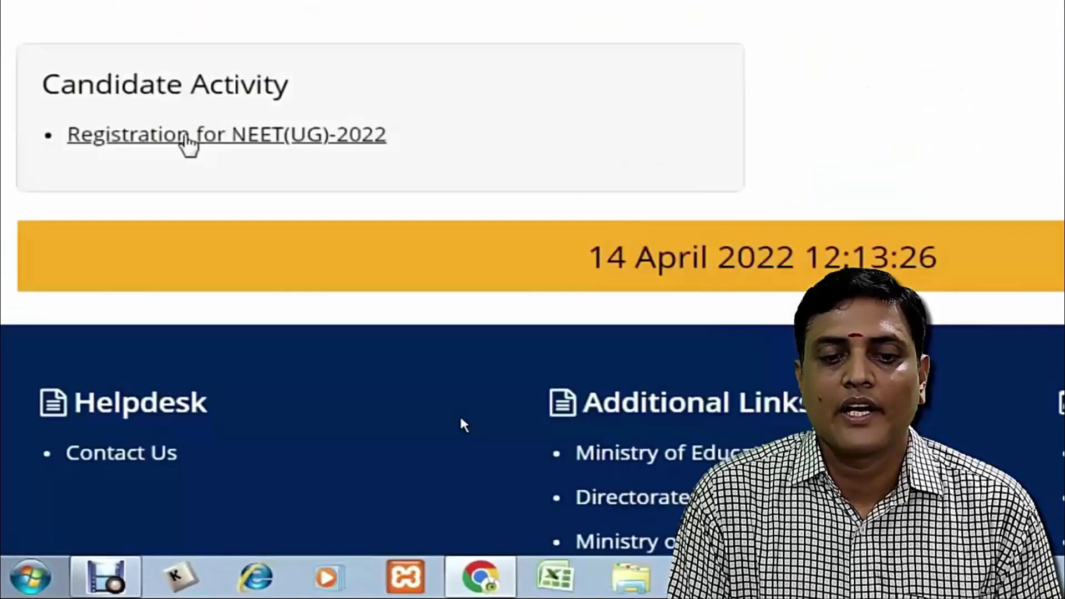
Step: Go to Registration for NEET(UG)-2022, start a New Registration and accept the bulletin declaration
left_click(183, 135)
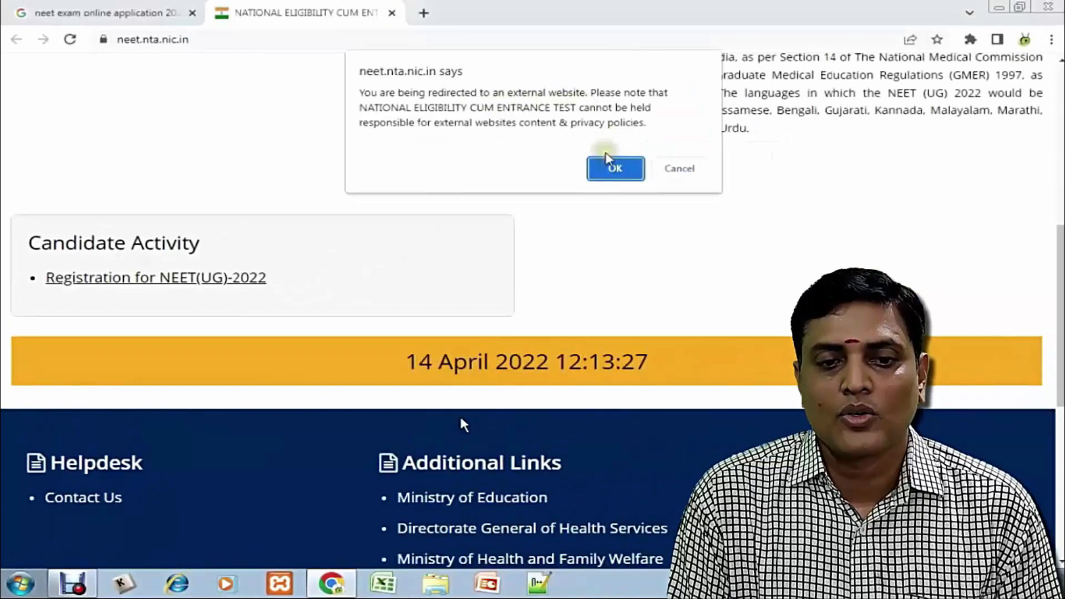
left_click(607, 162)
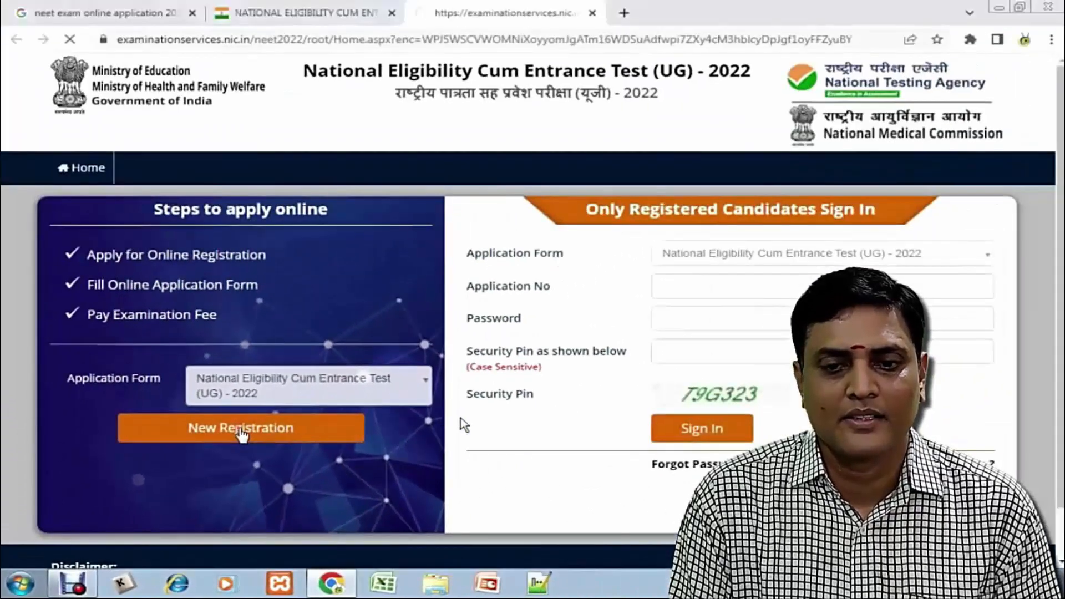
left_click(302, 366)
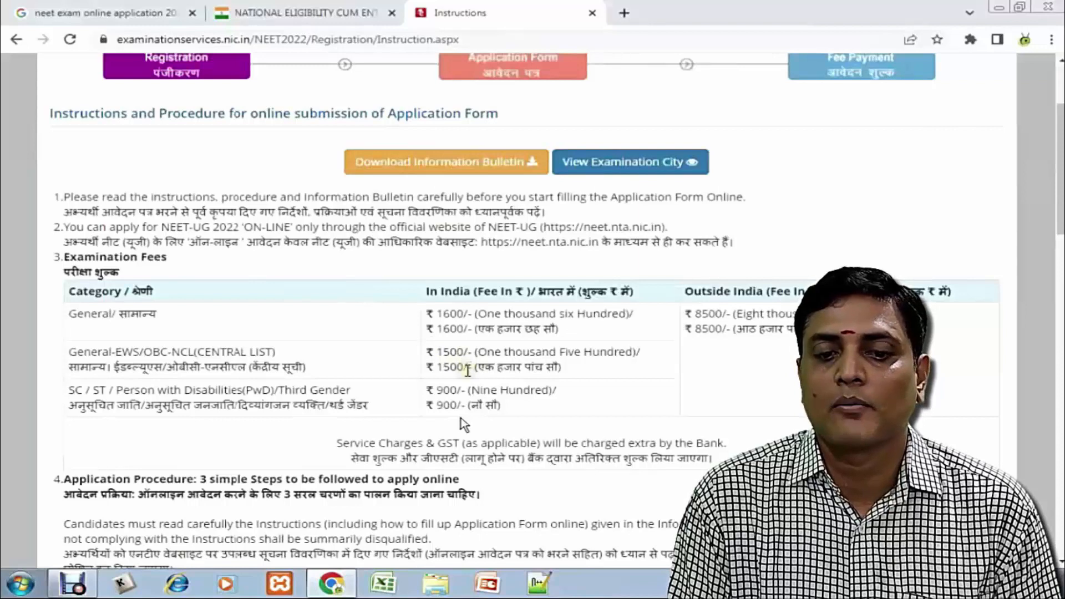
scroll(465, 425, "down", 15)
left_click(56, 444)
Step: Proceed to the application form and enter the candidate's, father's and mother's names
left_click(505, 526)
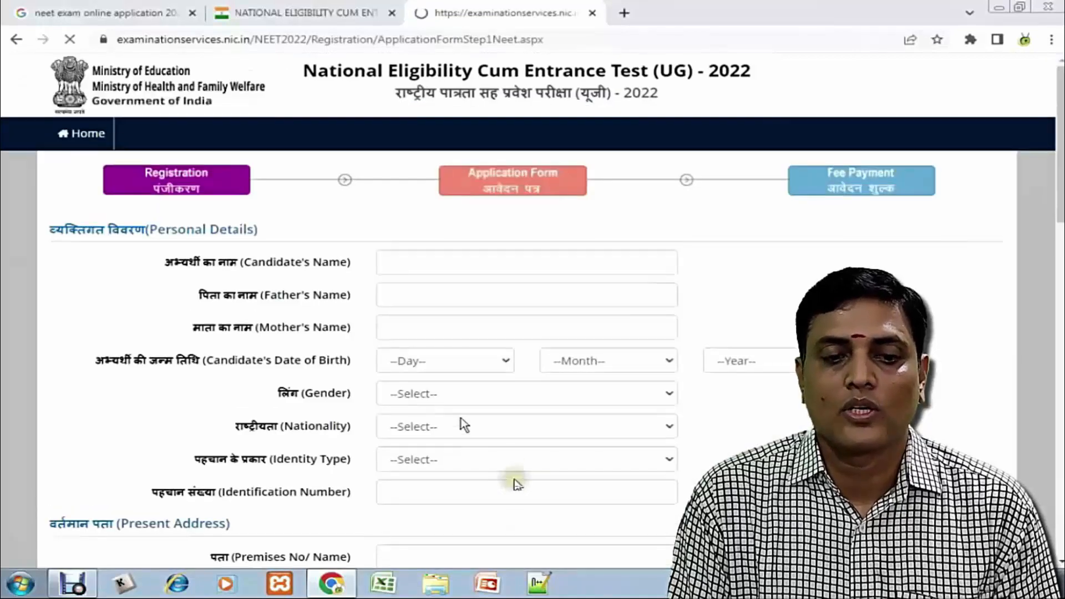
left_click(417, 298)
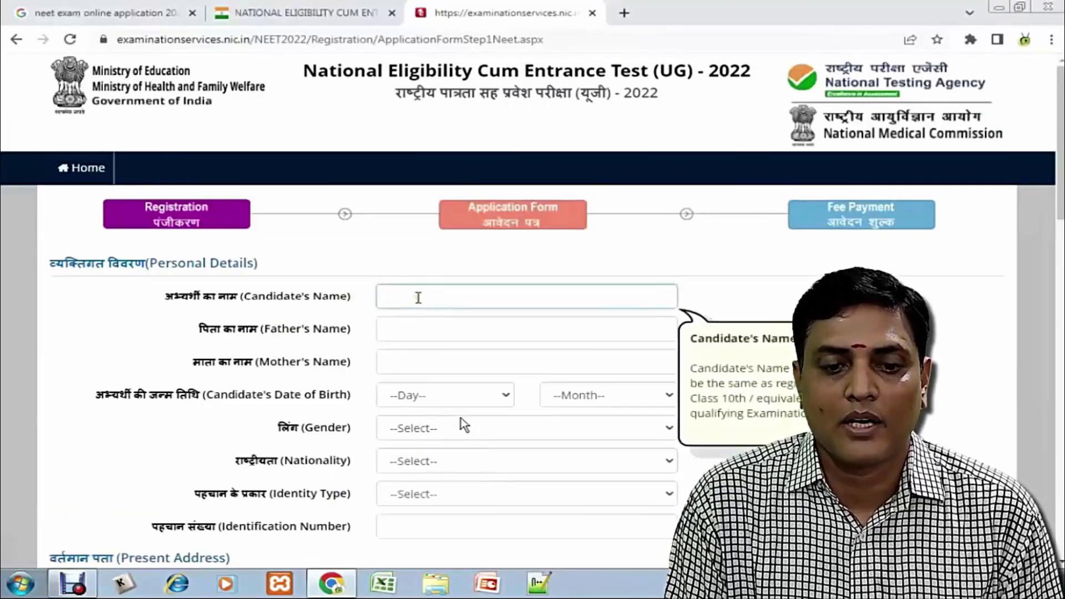
type("RAHULKUMAR K")
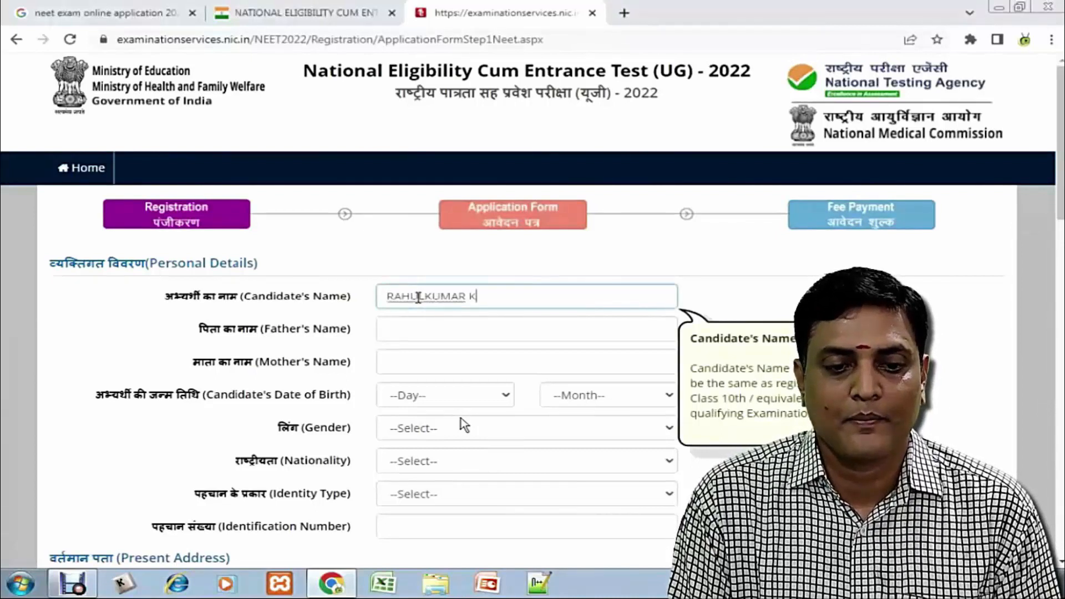
key("Tab")
type("KRISHNAN S")
key("Tab")
type("VANITHA K")
key("Tab")
Step: Set the date of birth to 11 August 2005 and gender to Male
left_click(499, 404)
left_click(444, 255)
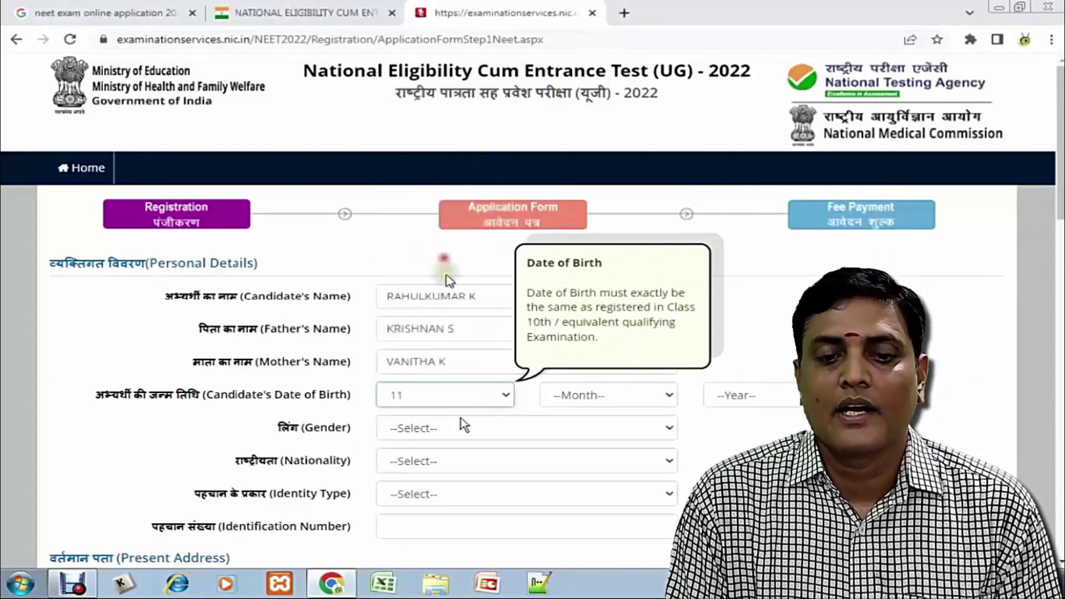
left_click(566, 396)
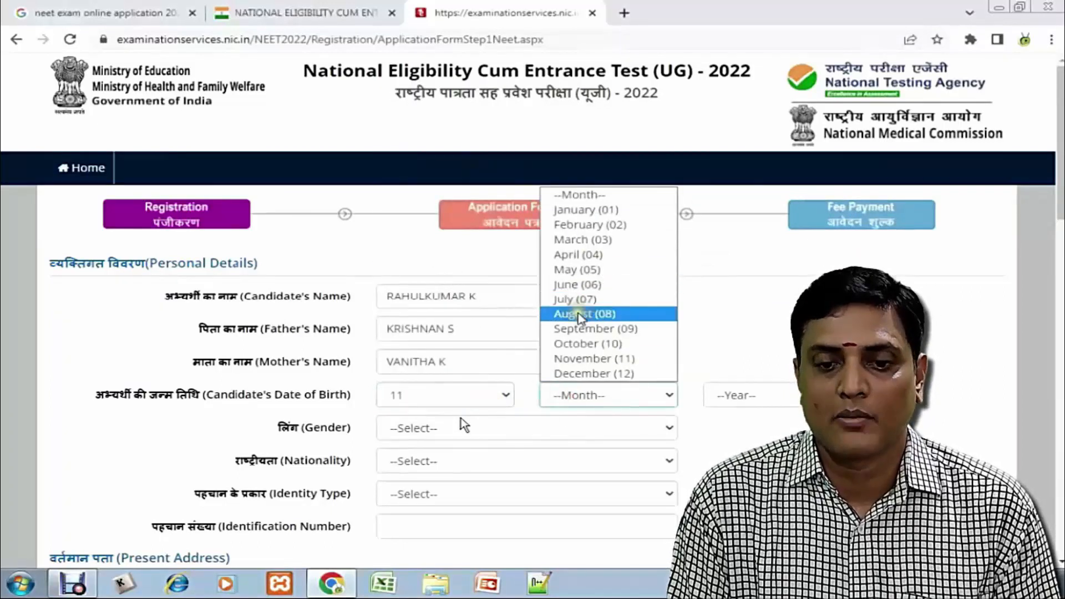
left_click(577, 312)
left_click(721, 395)
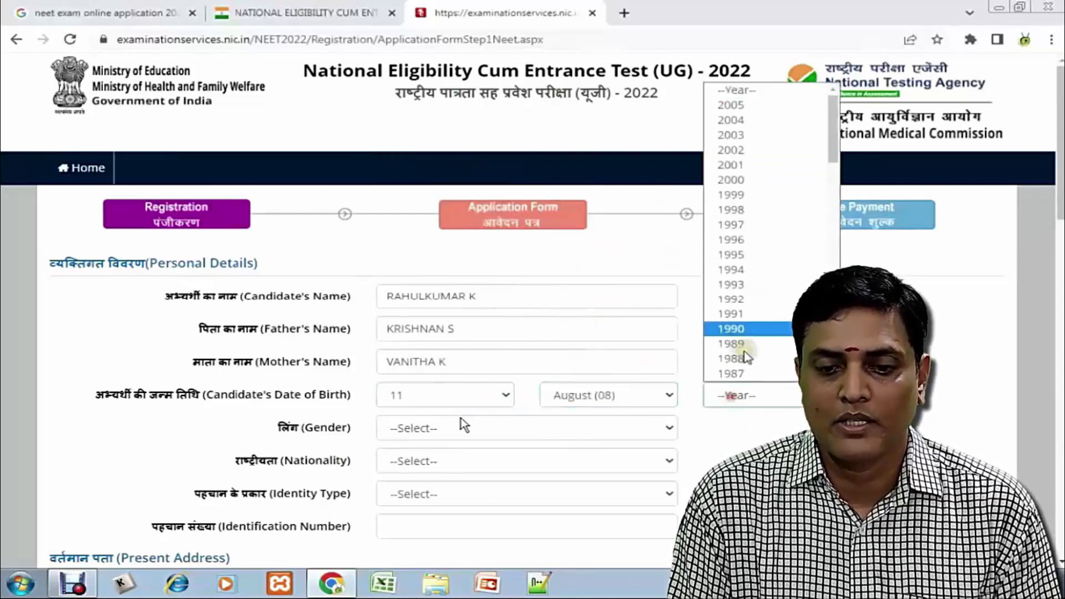
left_click(738, 107)
scroll(455, 388, "down", 3)
left_click(455, 430)
left_click(452, 314)
Step: Set nationality to Indian, choose Any Other Valid Govt Identity with photograph, and enter its ID number
left_click(447, 311)
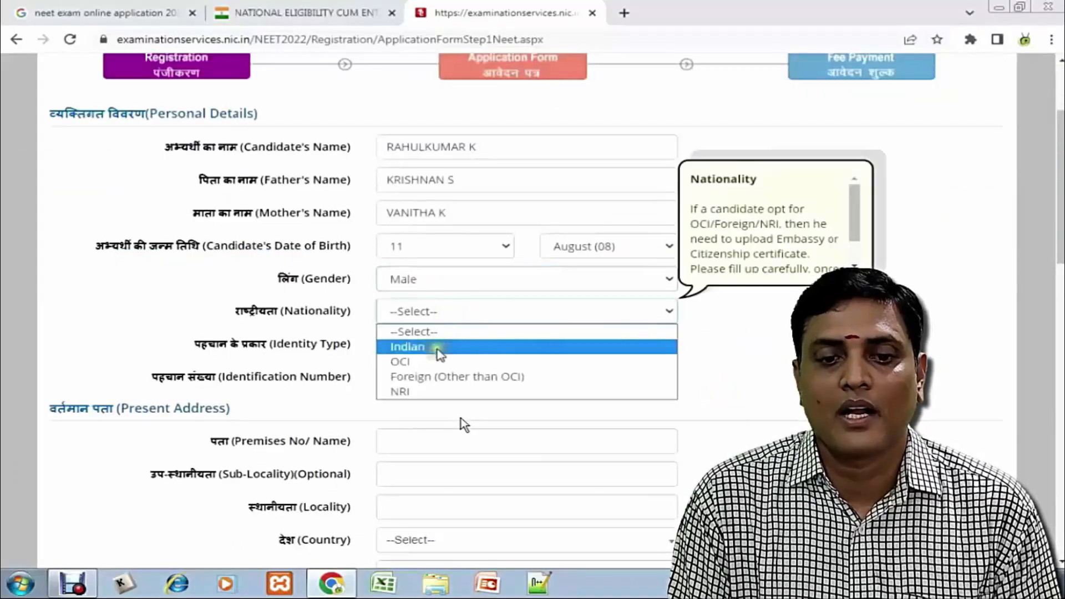
left_click(393, 345)
left_click(464, 346)
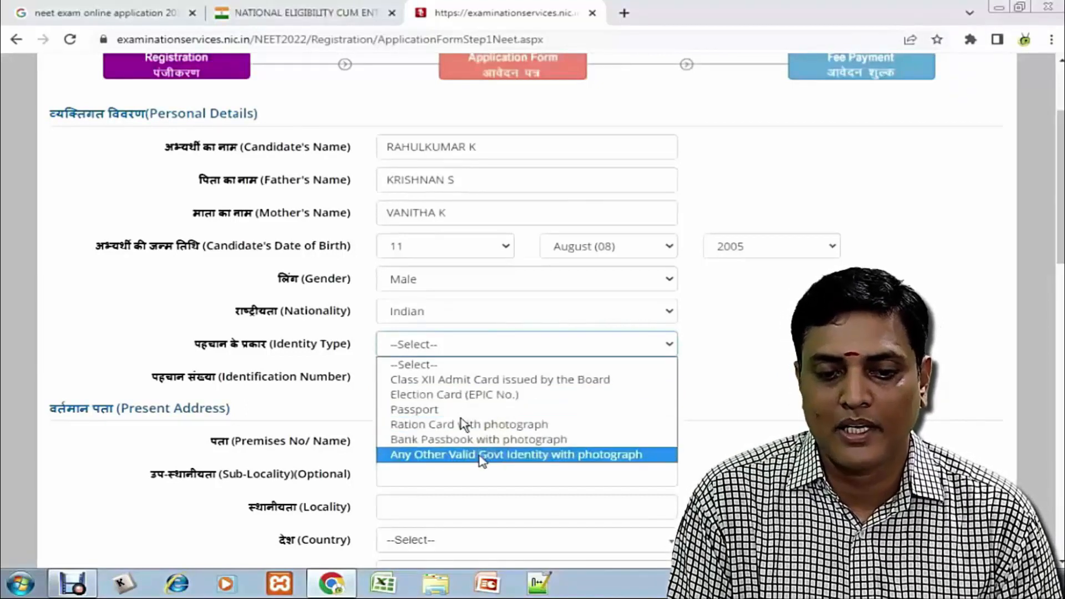
left_click(482, 460)
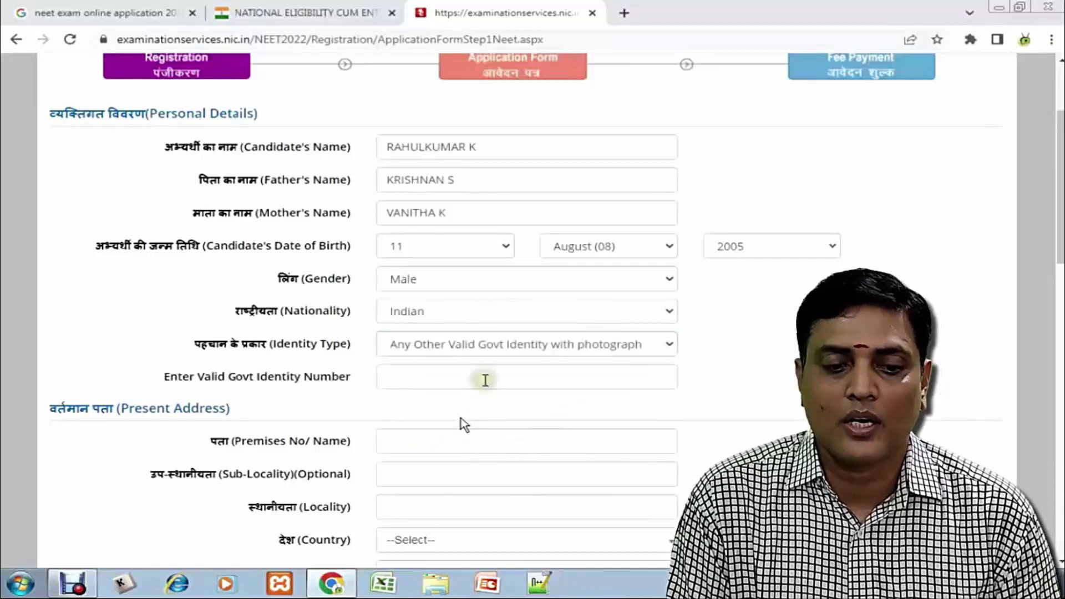
left_click(452, 381)
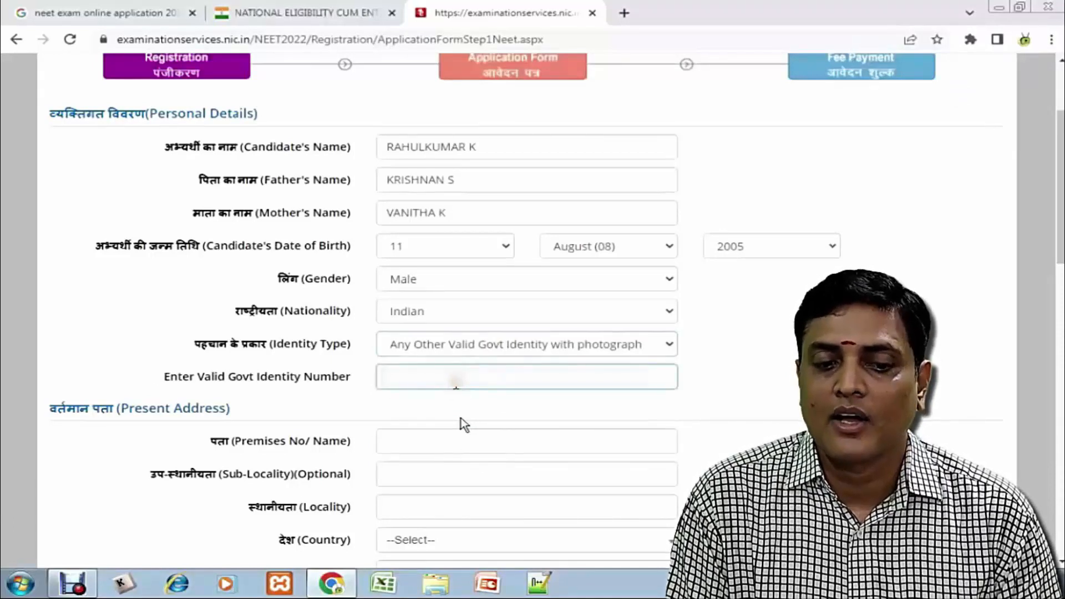
type("12345678901")
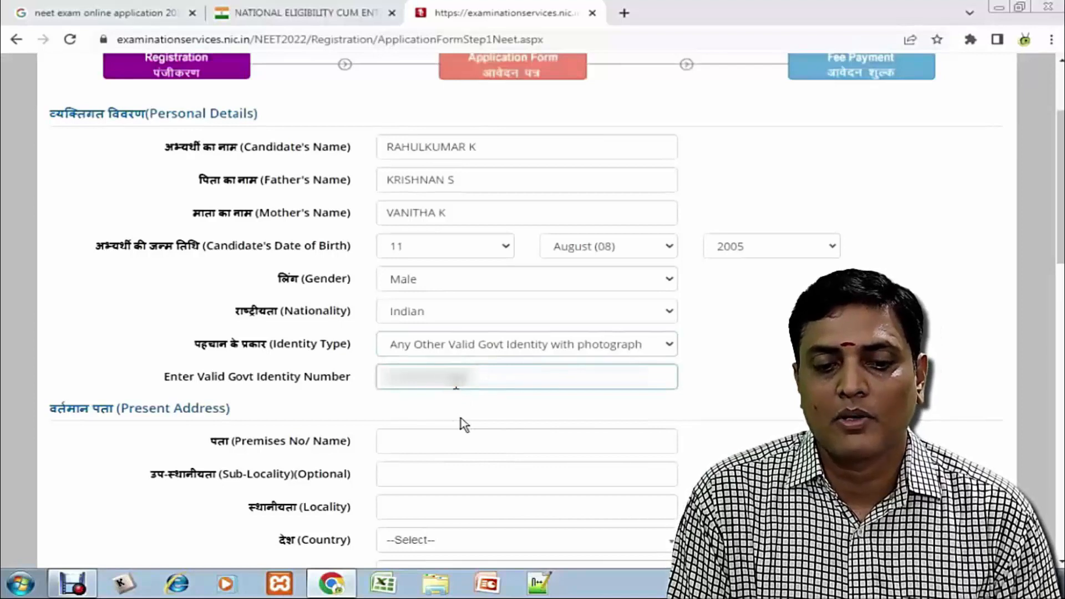
scroll(427, 425, "down", 2)
Step: Enter the premises, sub-locality and locality lines of the present address
left_click(427, 298)
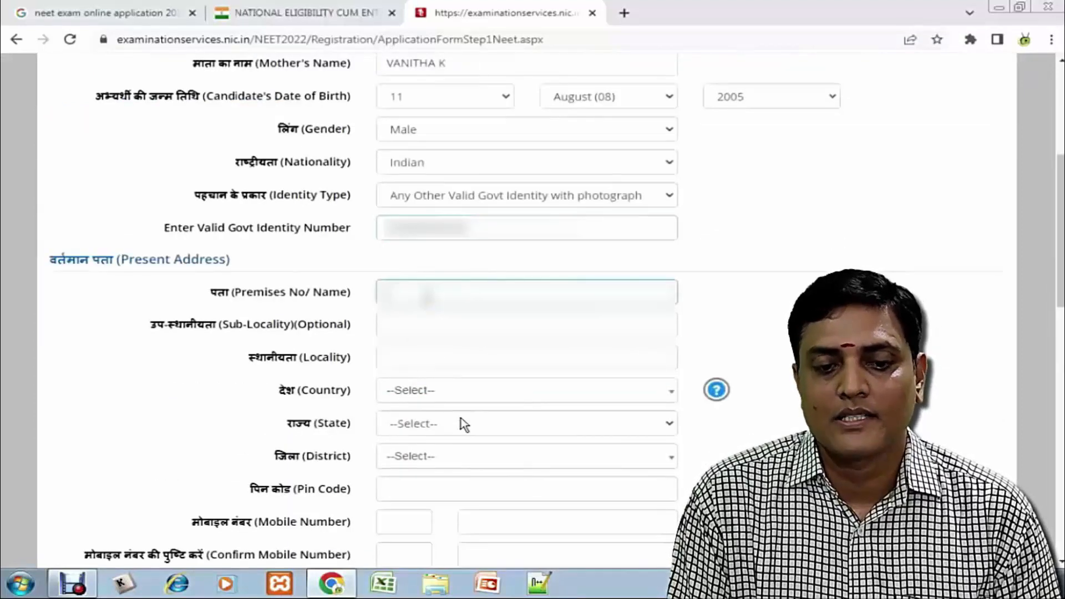
key("Tab")
type("Gandhinagar")
key("Tab")
type("Kanchipuram")
key("Tab")
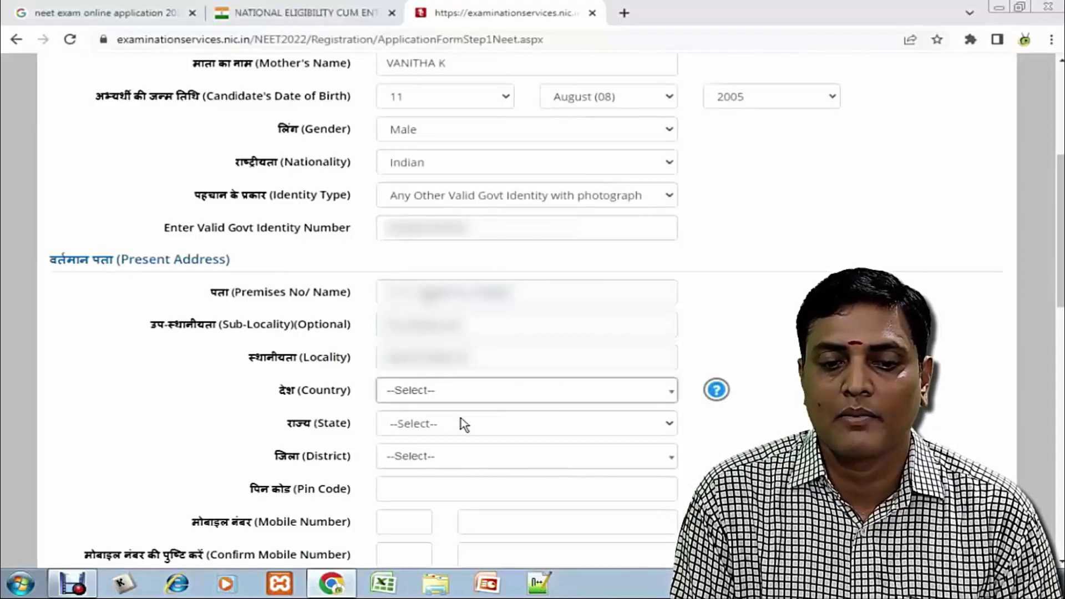
Step: Set the country to India, choose the state and district, and enter the pin code
left_click(468, 402)
type("i")
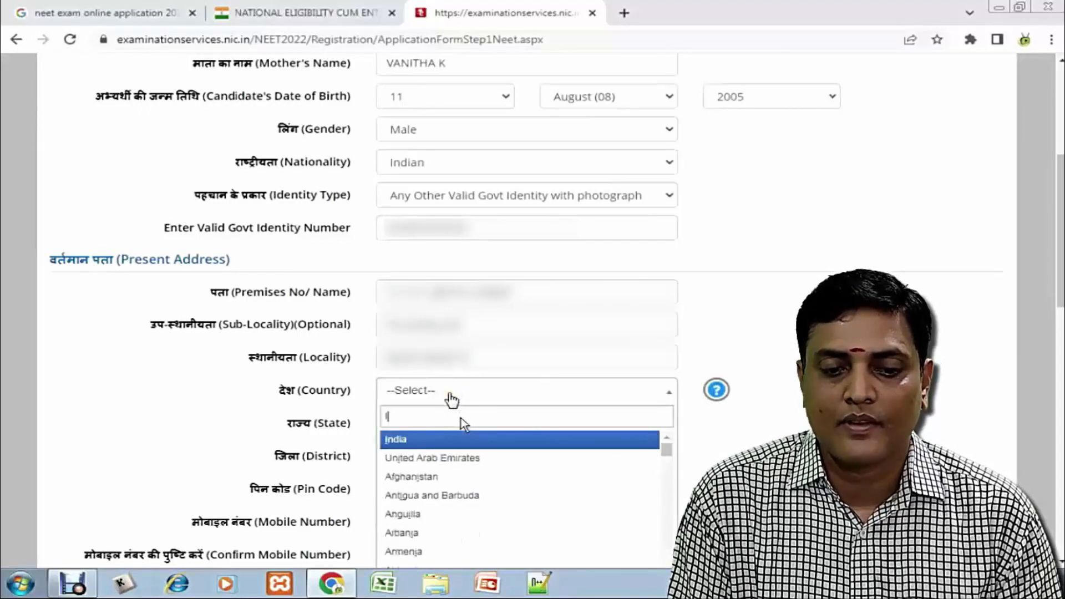
left_click(427, 440)
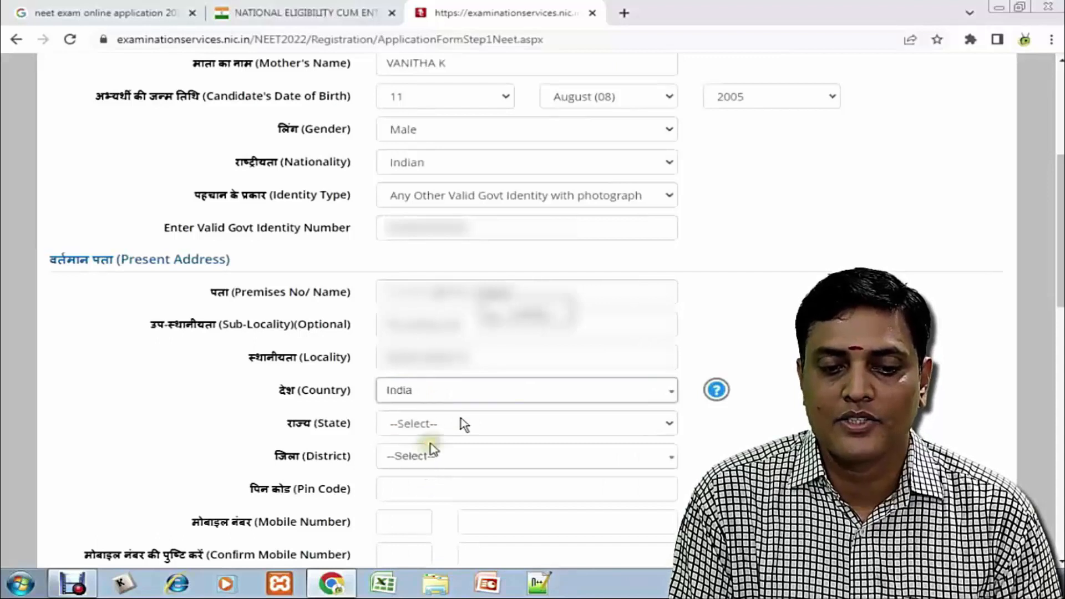
left_click(438, 432)
key("t")
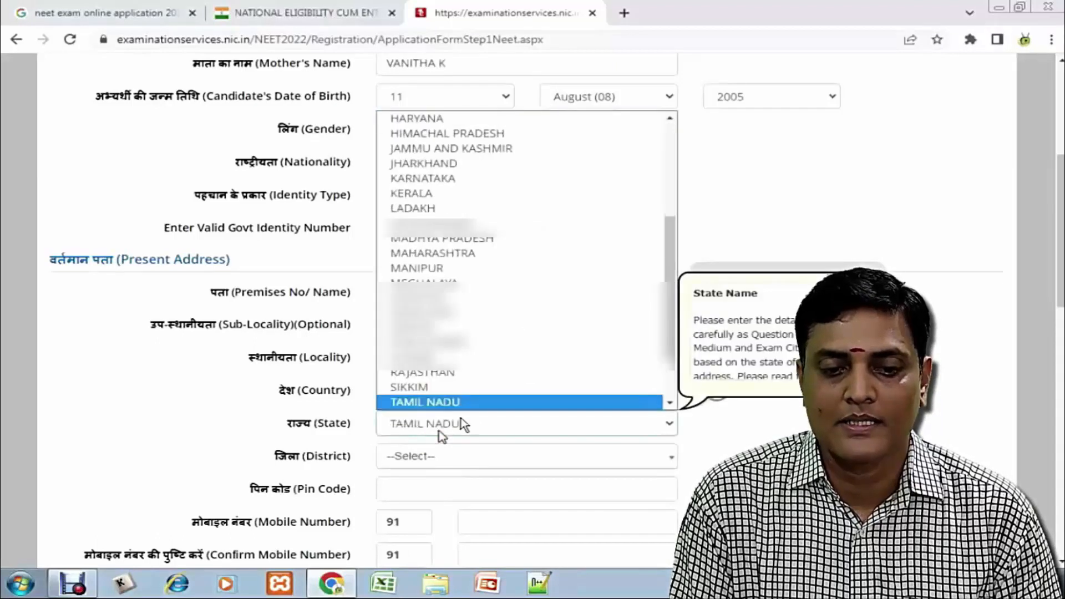
left_click(439, 430)
scroll(428, 438, "down", 2)
left_click(432, 307)
type("nam")
left_click(418, 373)
left_click(410, 340)
type("637403")
Step: Enter and confirm the candidate's mobile number, then move to the Email Address field
left_click(490, 381)
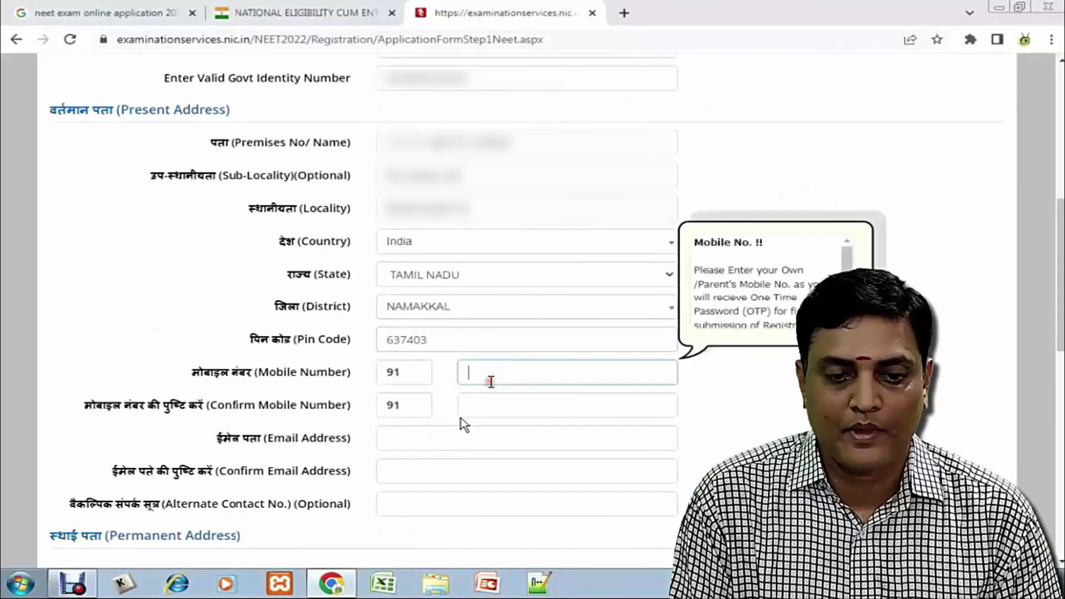
type("**********")
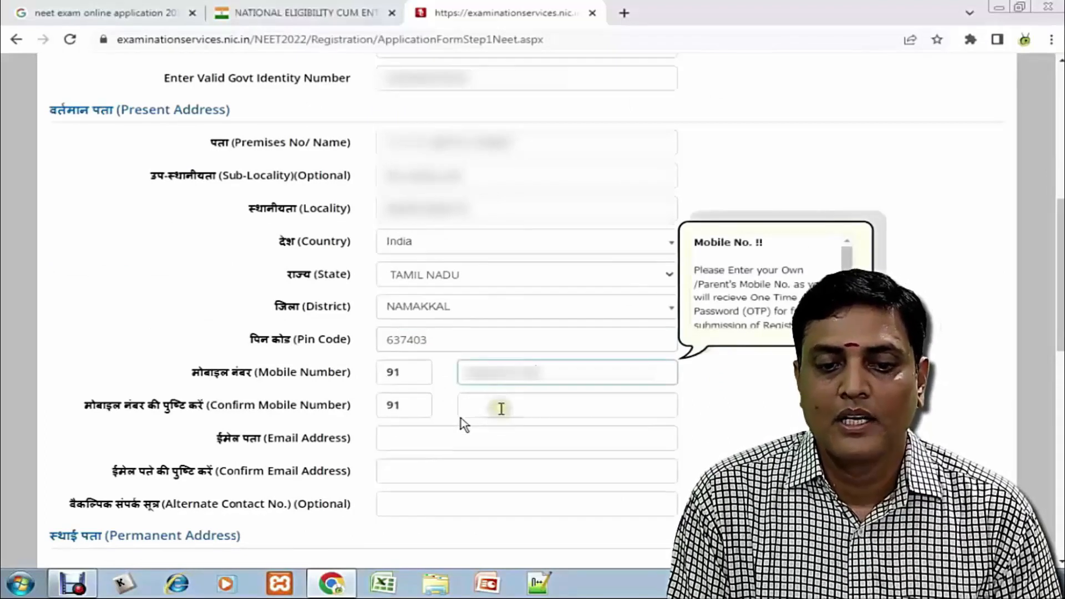
left_click(501, 404)
left_click(525, 402)
type("**********")
scroll(537, 388, "down", 3)
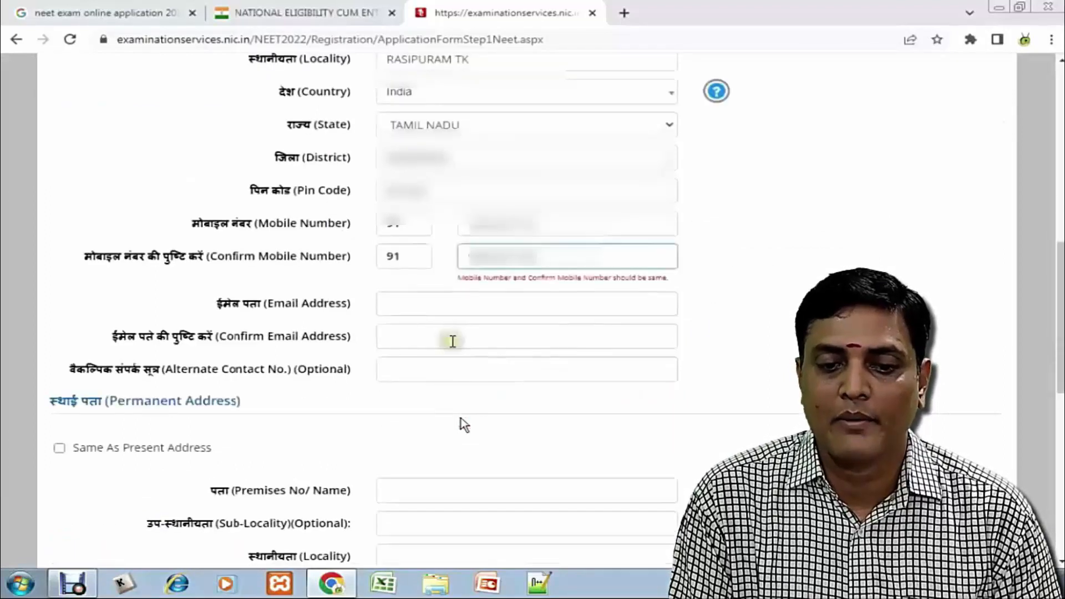
left_click(421, 306)
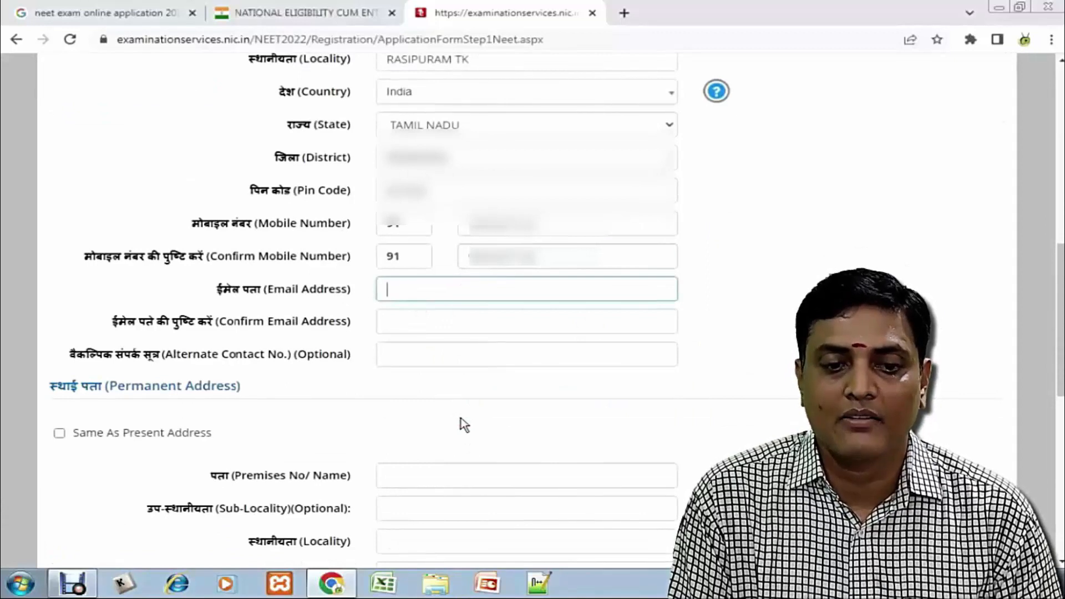
Step: In a new tab, start creating a personal Google account for myself
key("ctrl+t")
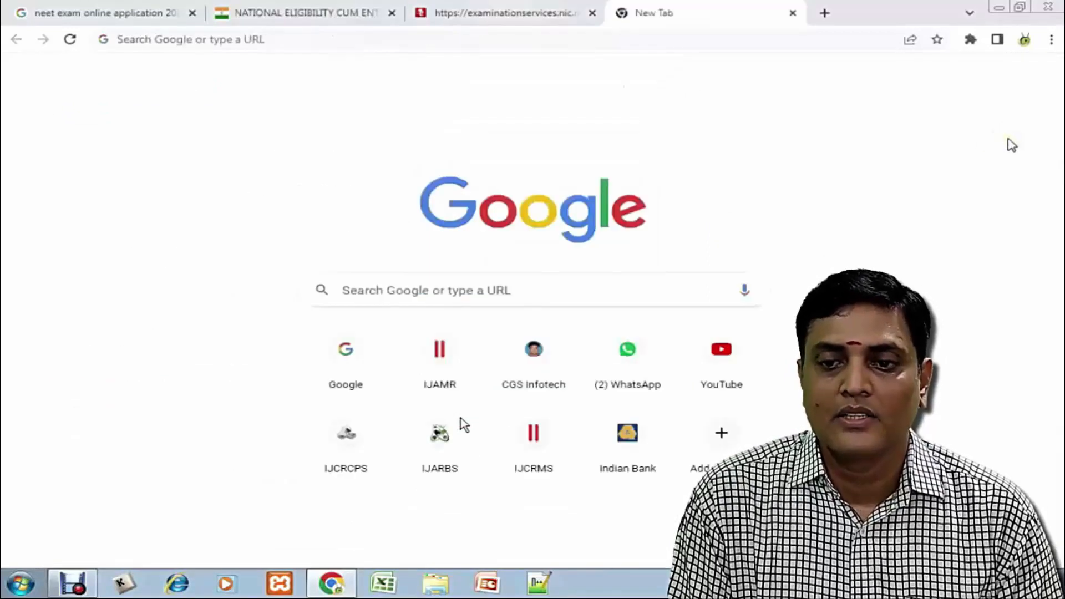
left_click(1041, 78)
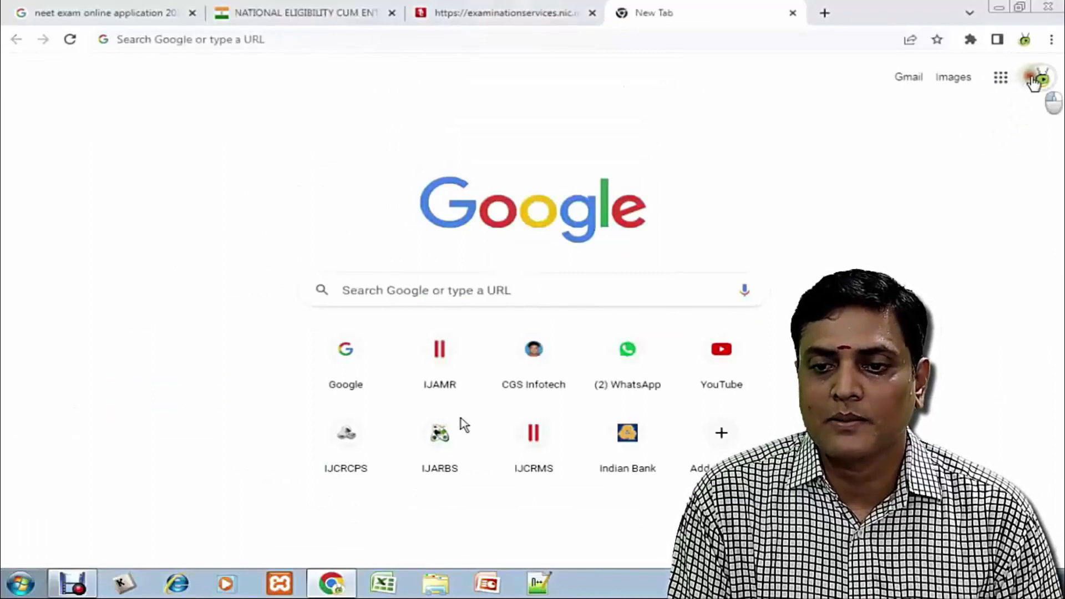
left_click(464, 424)
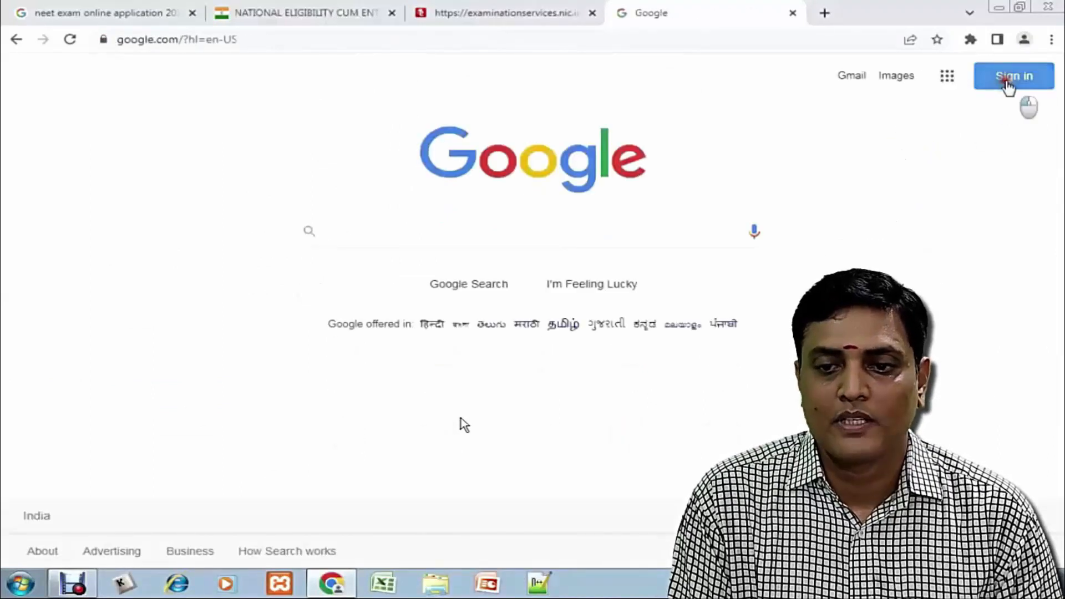
left_click(1004, 82)
left_click(435, 327)
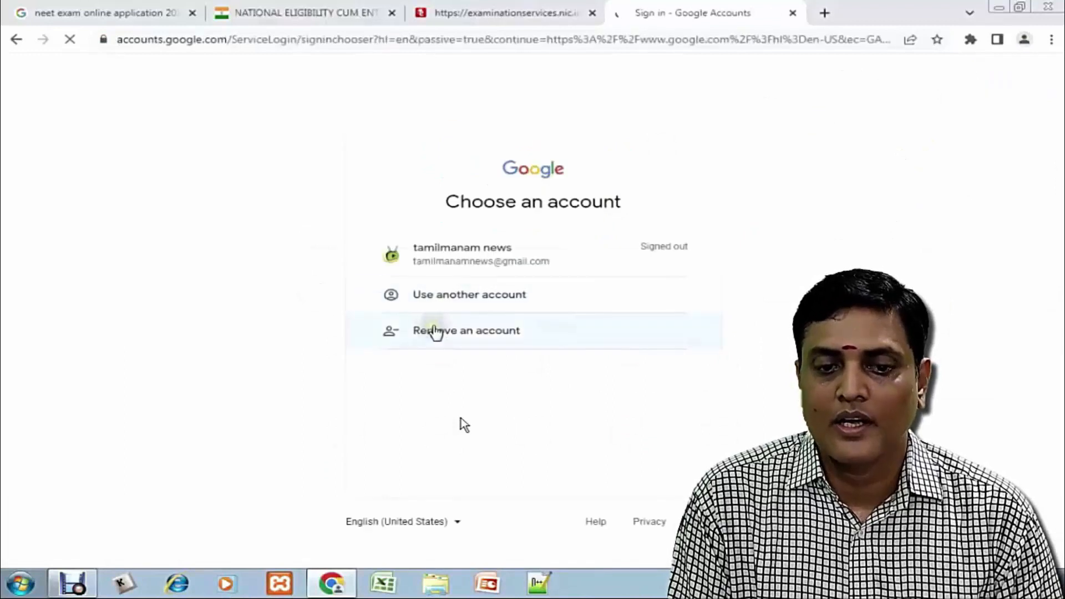
left_click(404, 430)
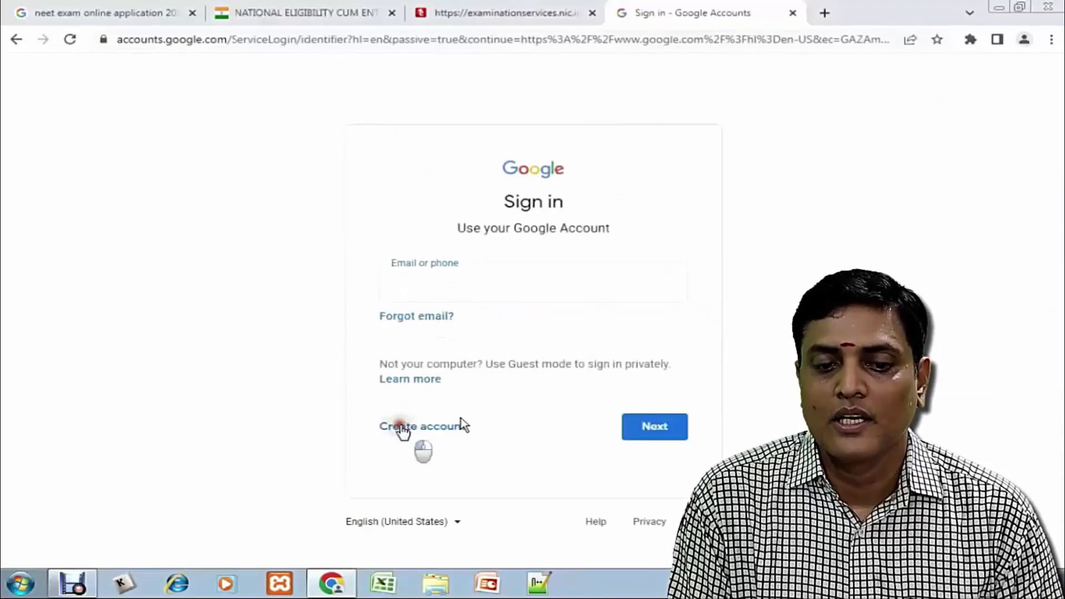
left_click(421, 322)
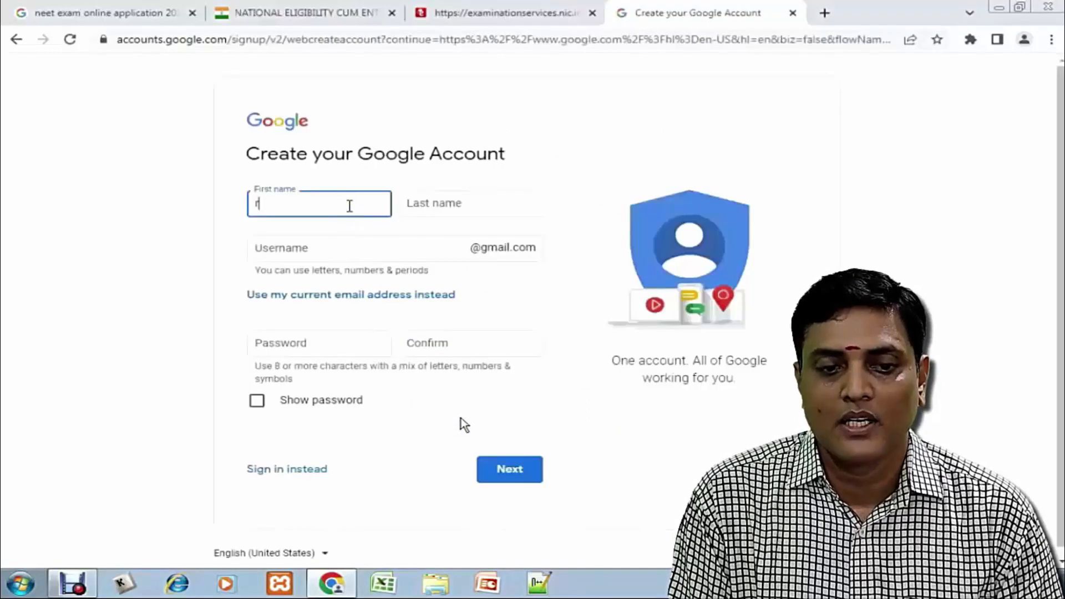
Step: Fill in the candidate's first and last name, a username and the account password
key("Tab")
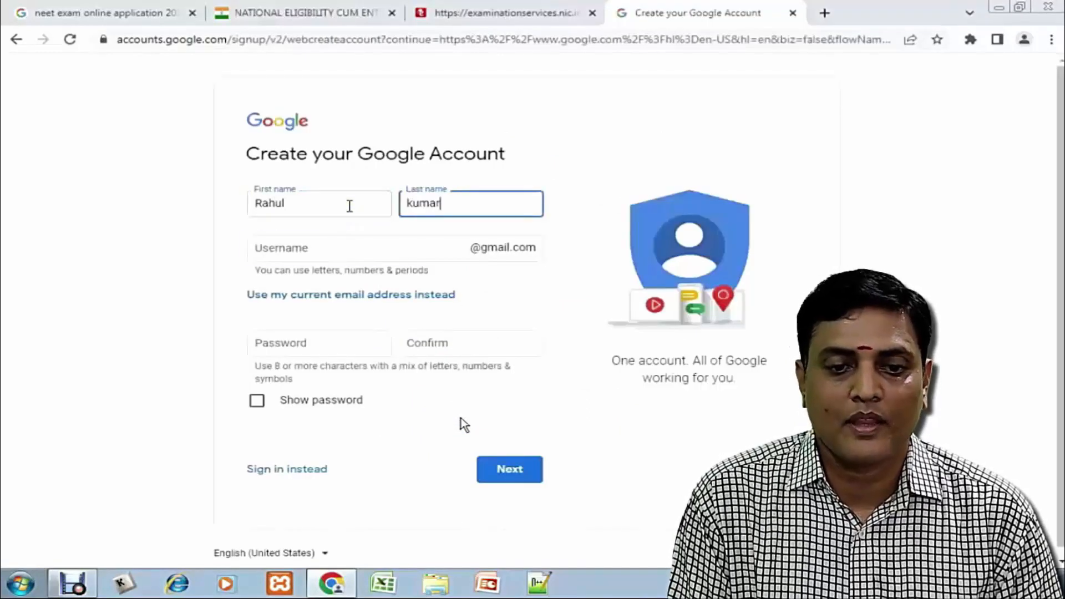
key("Tab")
type("raghu")
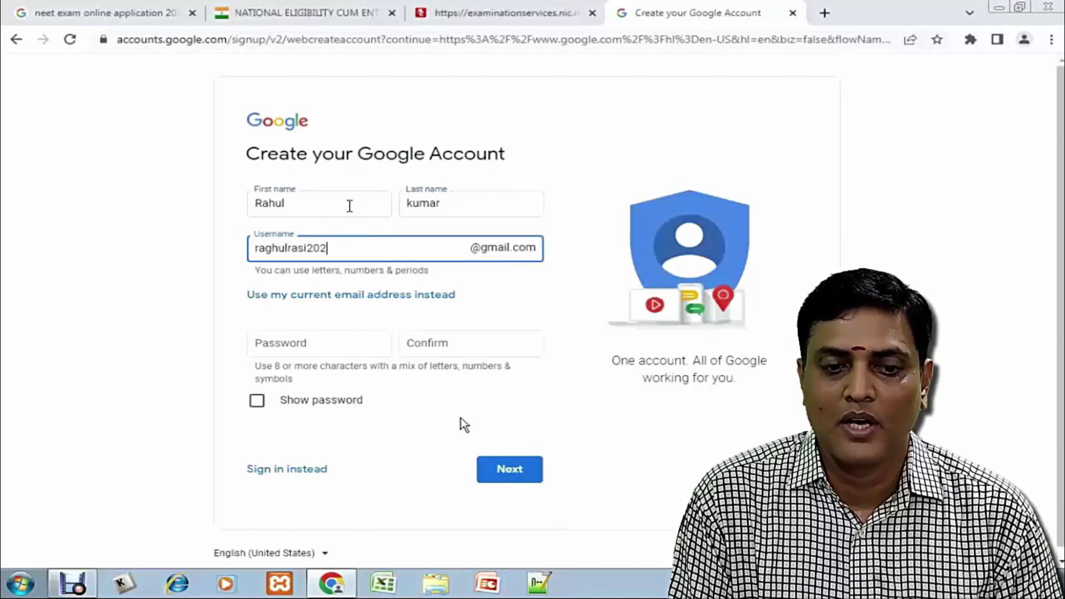
left_click(295, 248)
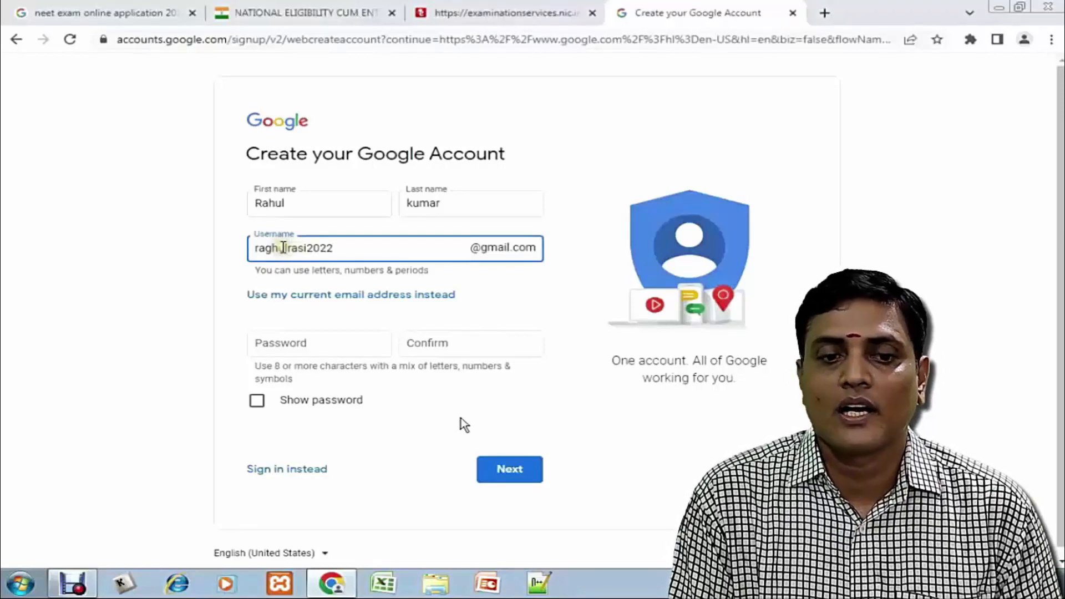
key("BackSpace")
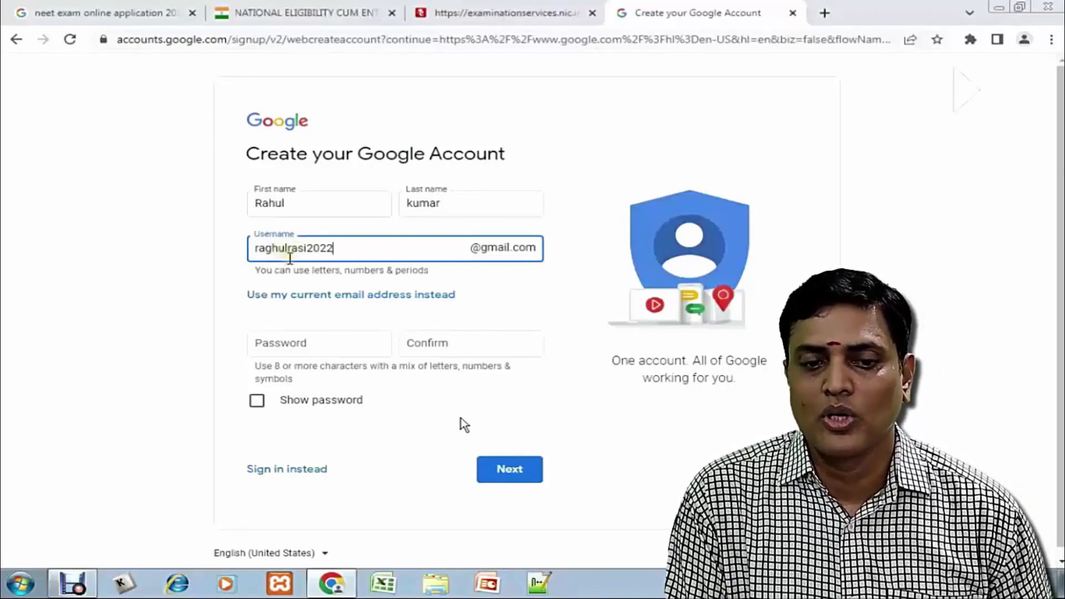
left_click(300, 349)
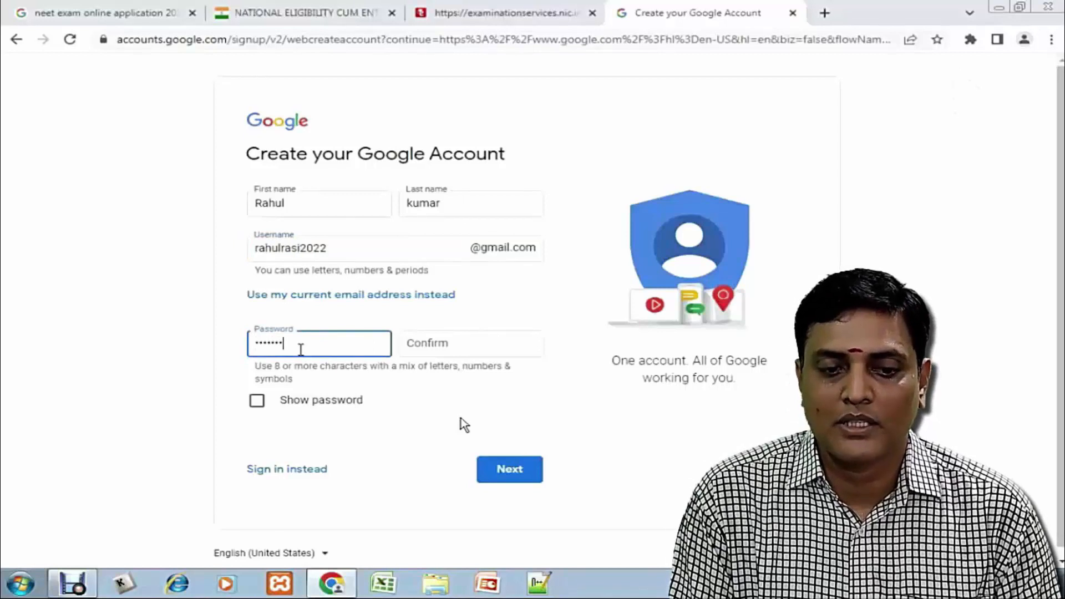
left_click(256, 401)
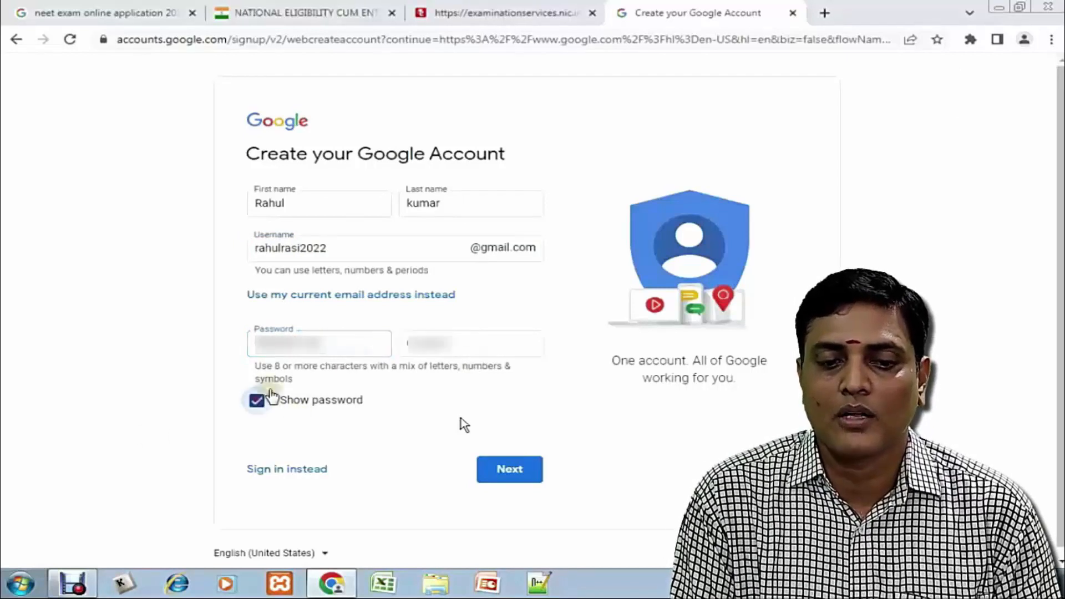
key("Tab")
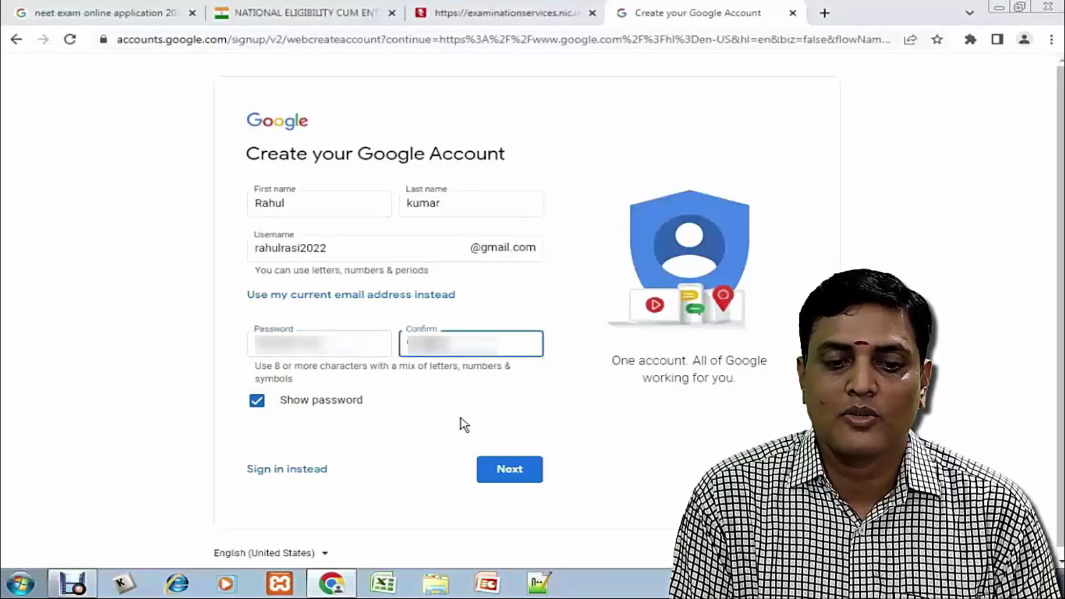
left_click(258, 402)
left_click(509, 478)
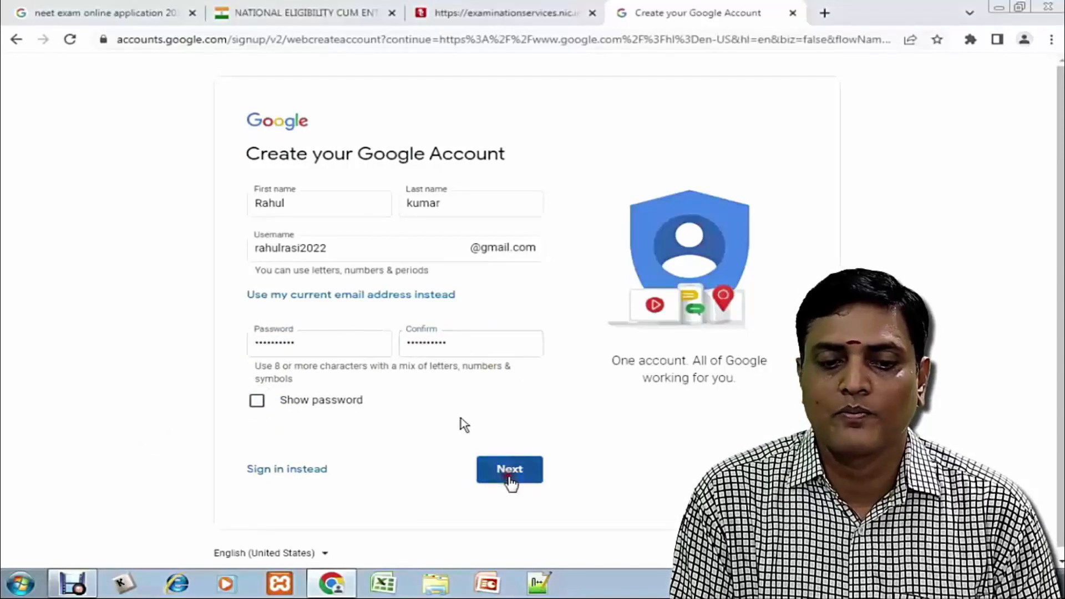
left_click(353, 234)
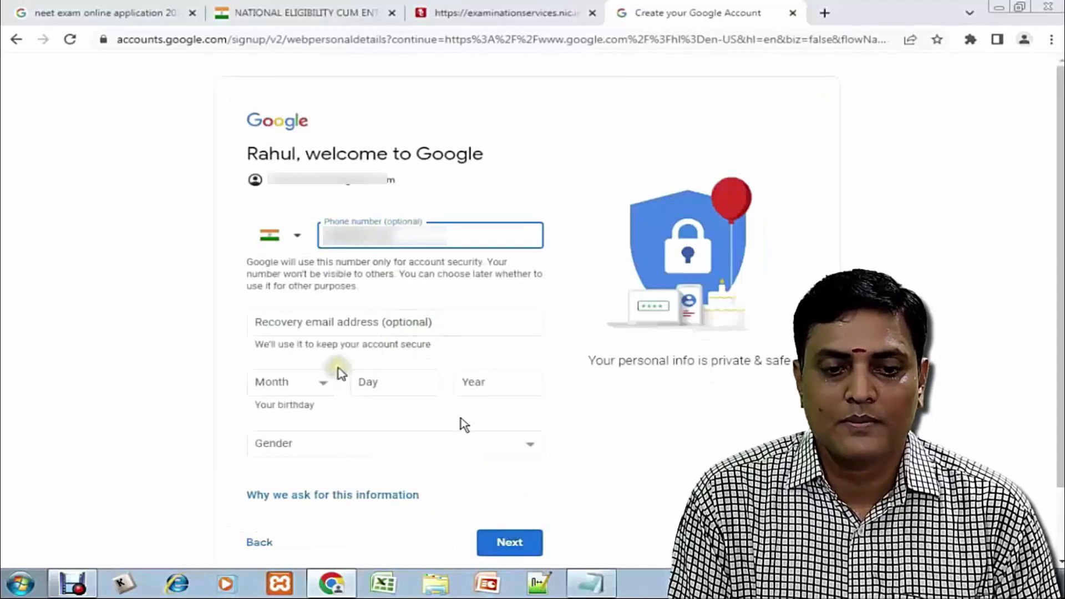
left_click(289, 383)
left_click(272, 497)
left_click(361, 381)
type("11")
key("Tab")
type("2005")
left_click(403, 459)
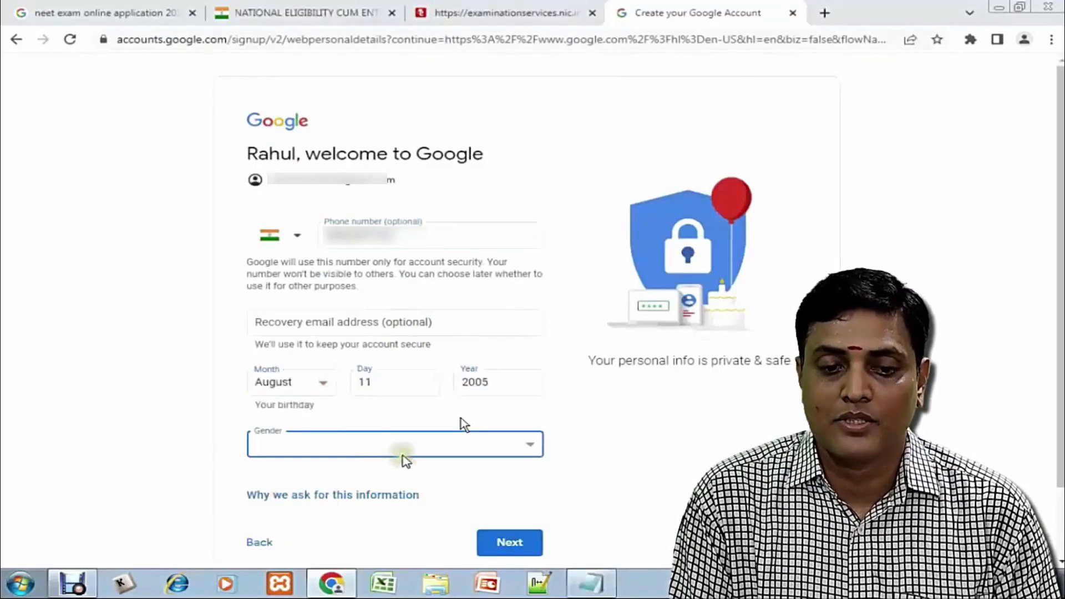
left_click(399, 448)
left_click(286, 478)
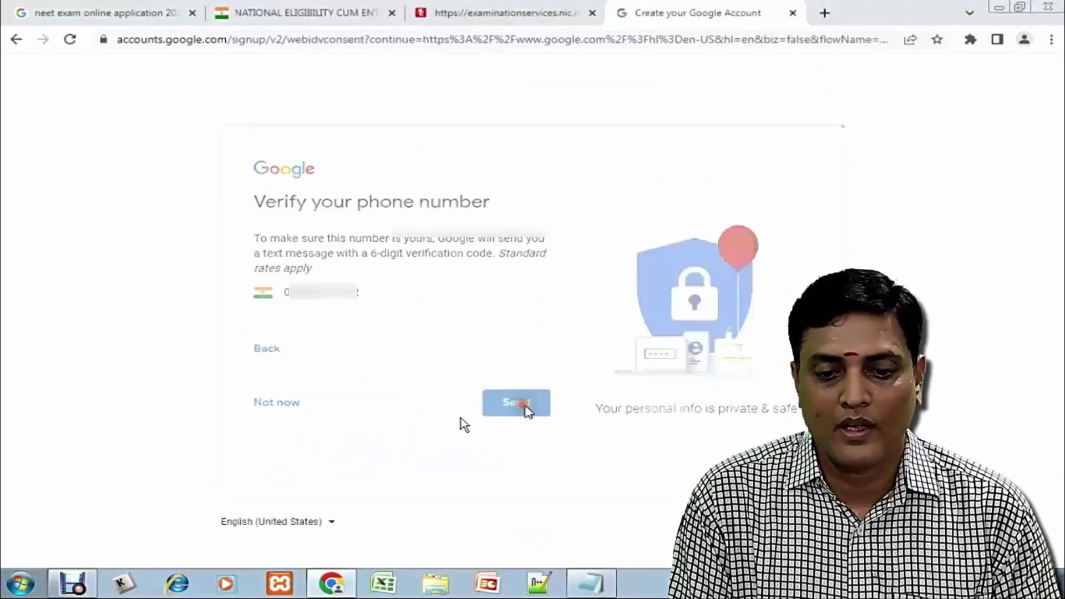
Step: Verify the phone number with the received code and accept the terms to finish the account
left_click(526, 410)
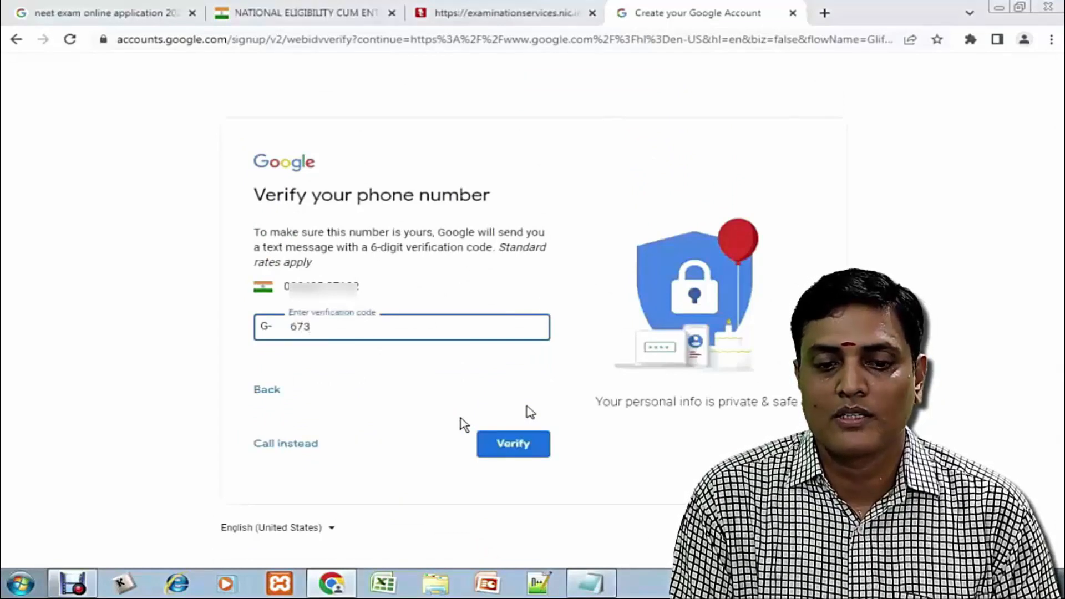
left_click(510, 441)
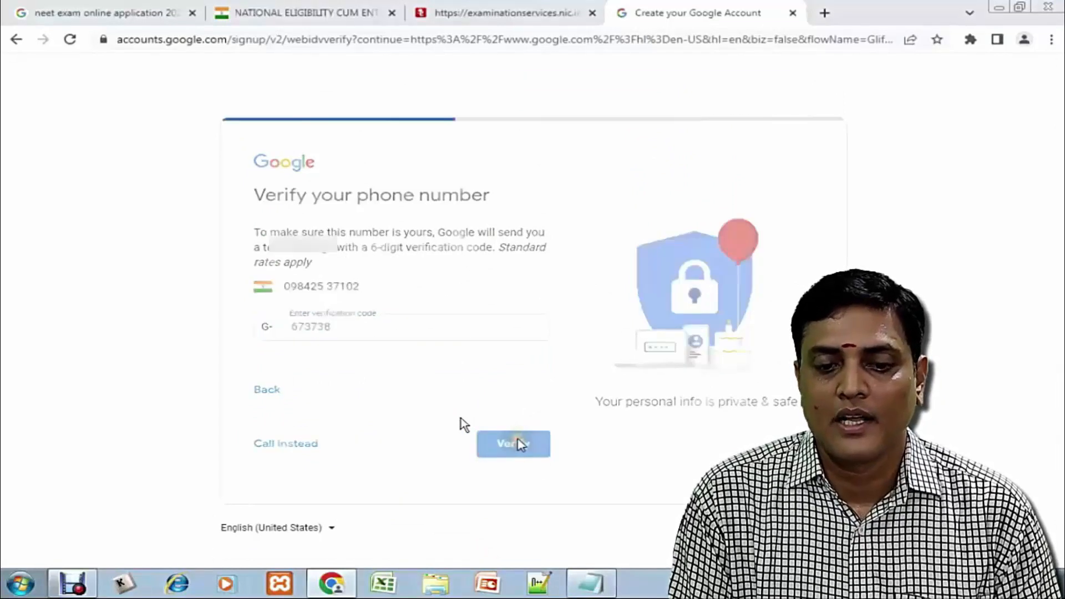
left_click(497, 472)
scroll(451, 384, "down", 15)
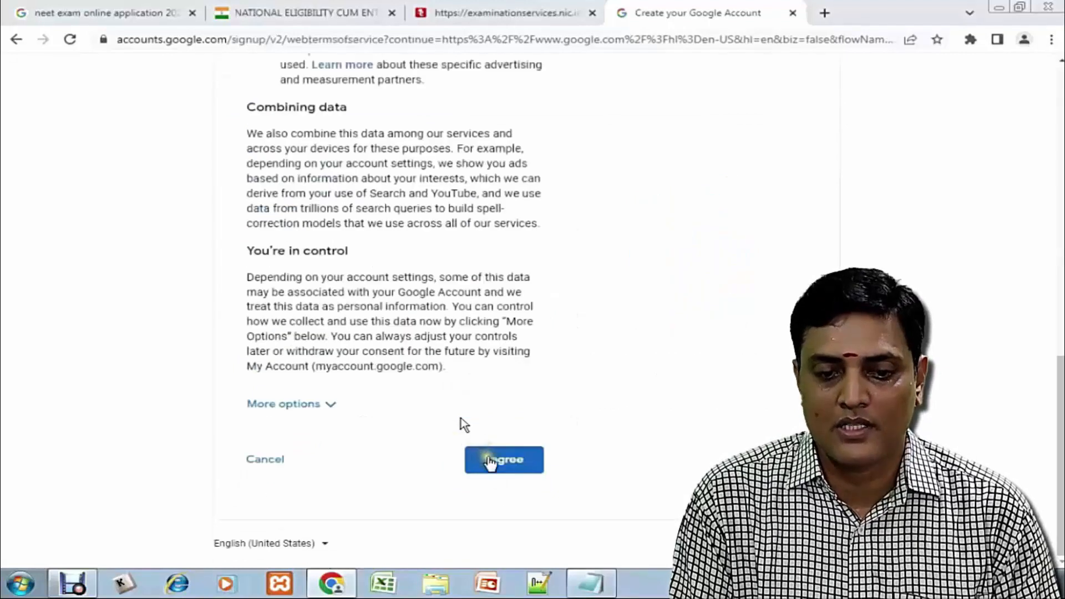
left_click(488, 458)
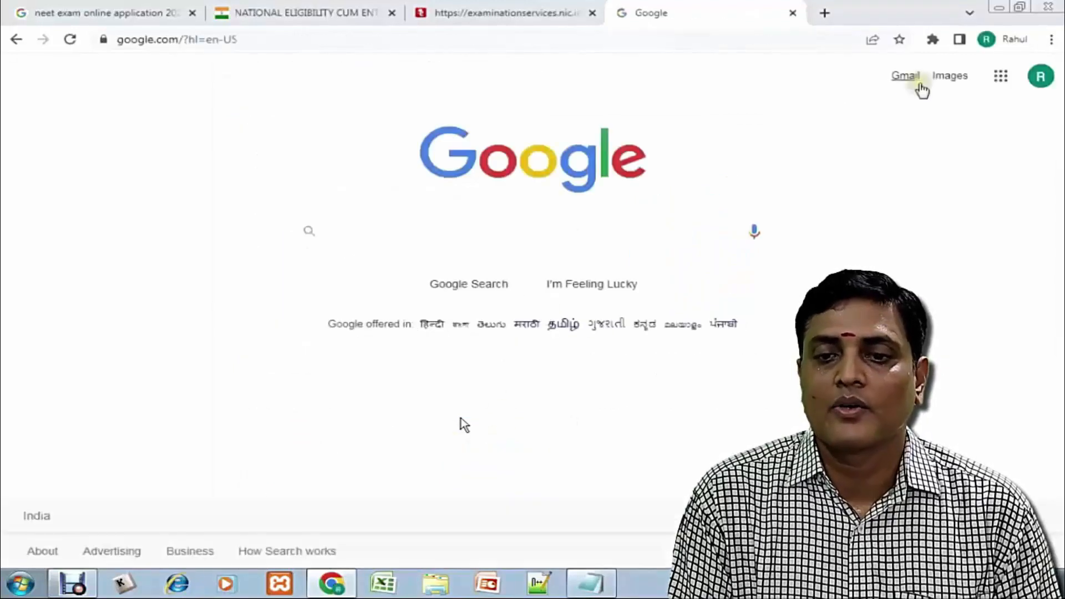
Step: Enter and confirm the new e-mail address, and make the permanent address the same as present
left_click(499, 13)
left_click_drag(555, 289, 265, 293)
type("••")
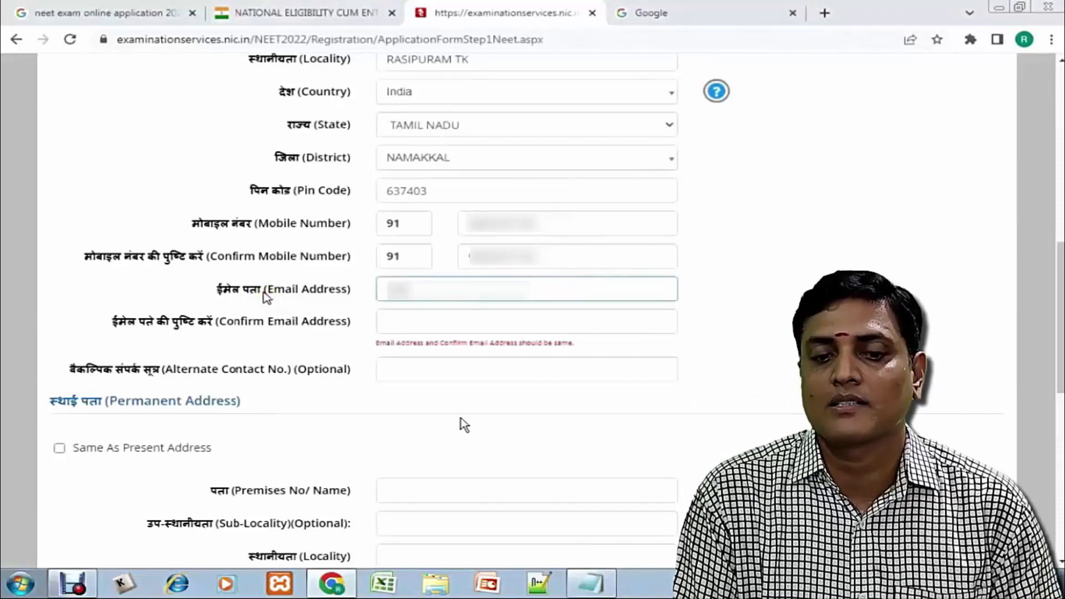
type("••••••••••••••")
key("Tab")
type("••••••••••••••••••••")
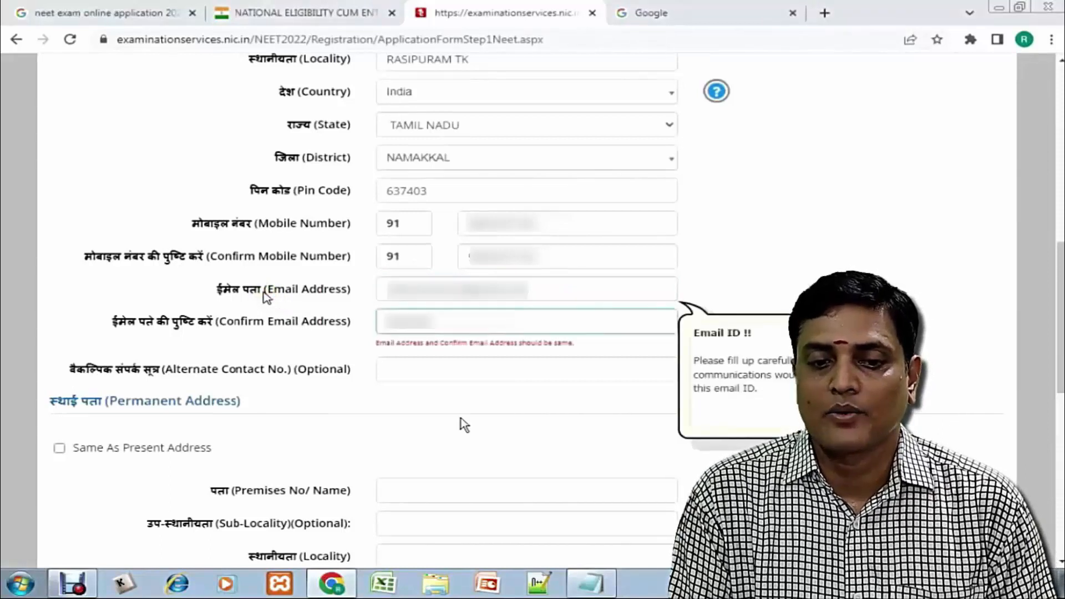
key("Tab")
scroll(399, 347, "down", 3)
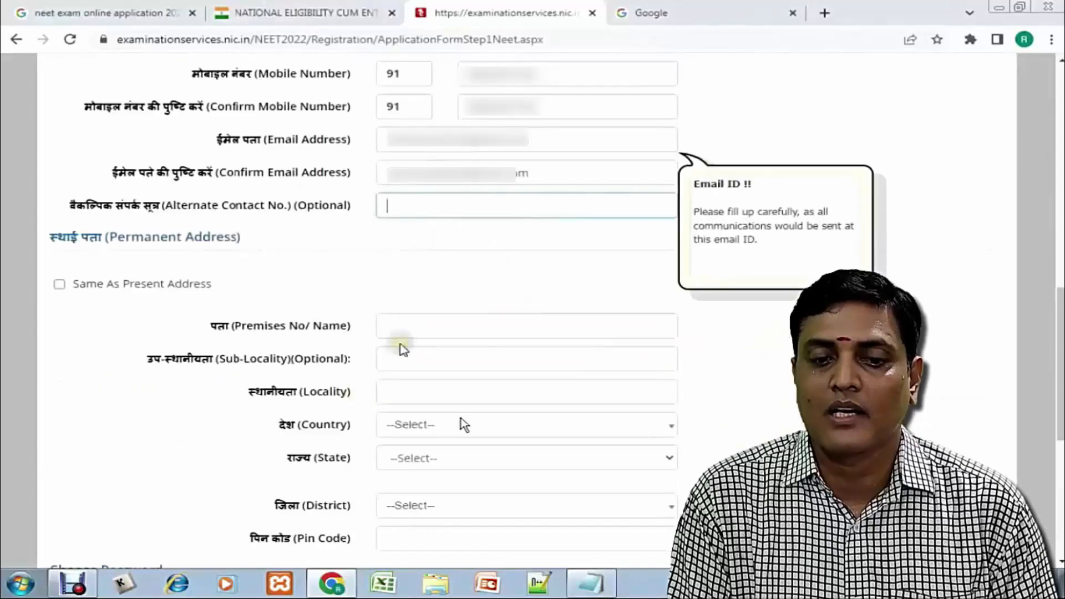
left_click(60, 284)
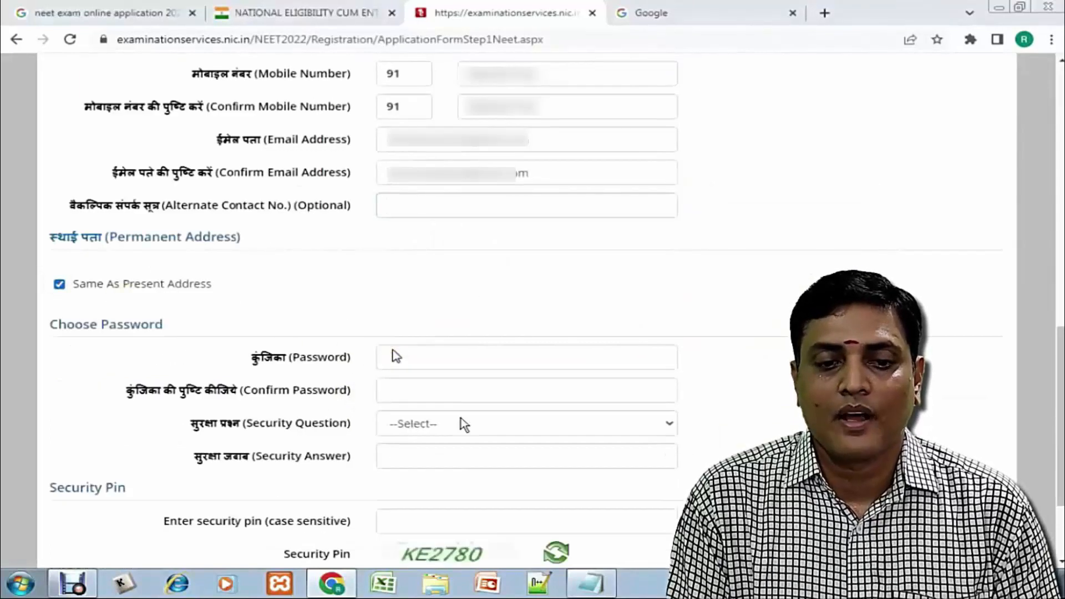
scroll(394, 356, "down", 3)
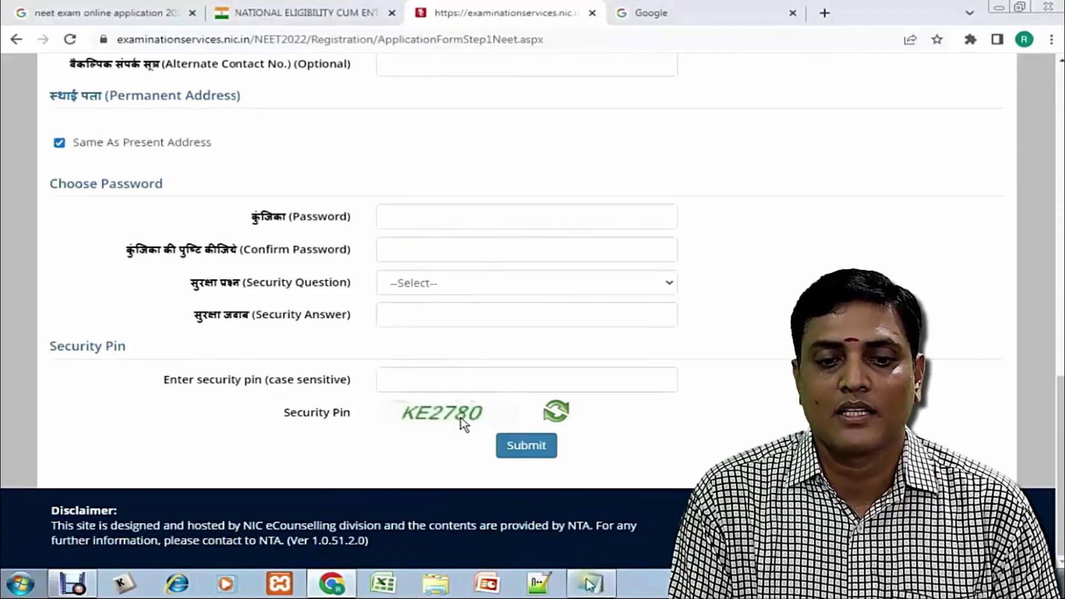
Step: Set the application password and answer the 'name of your first school' security question
left_click(394, 219)
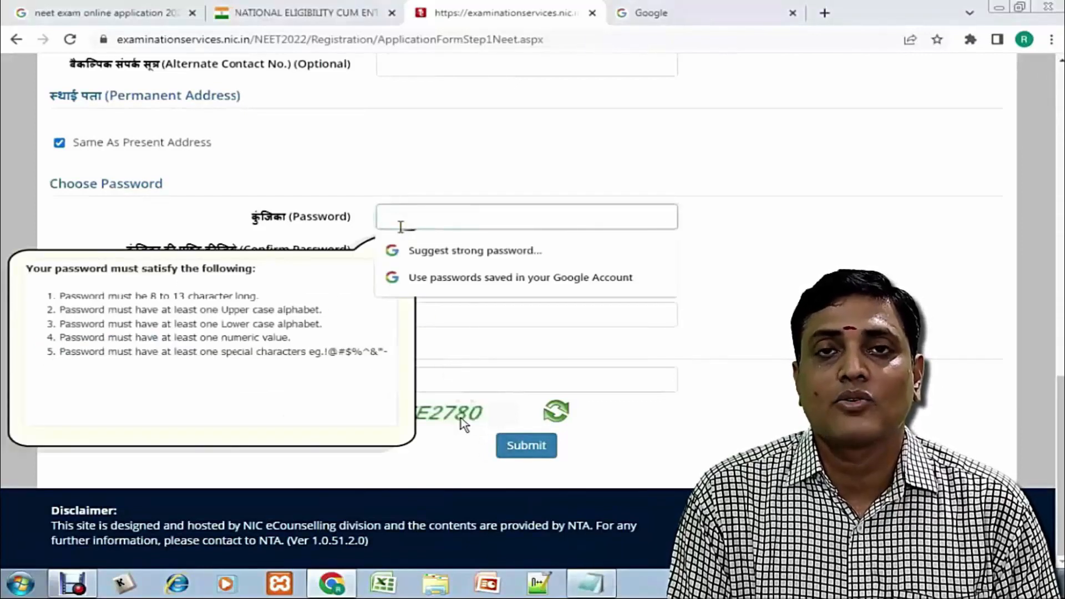
type("A")
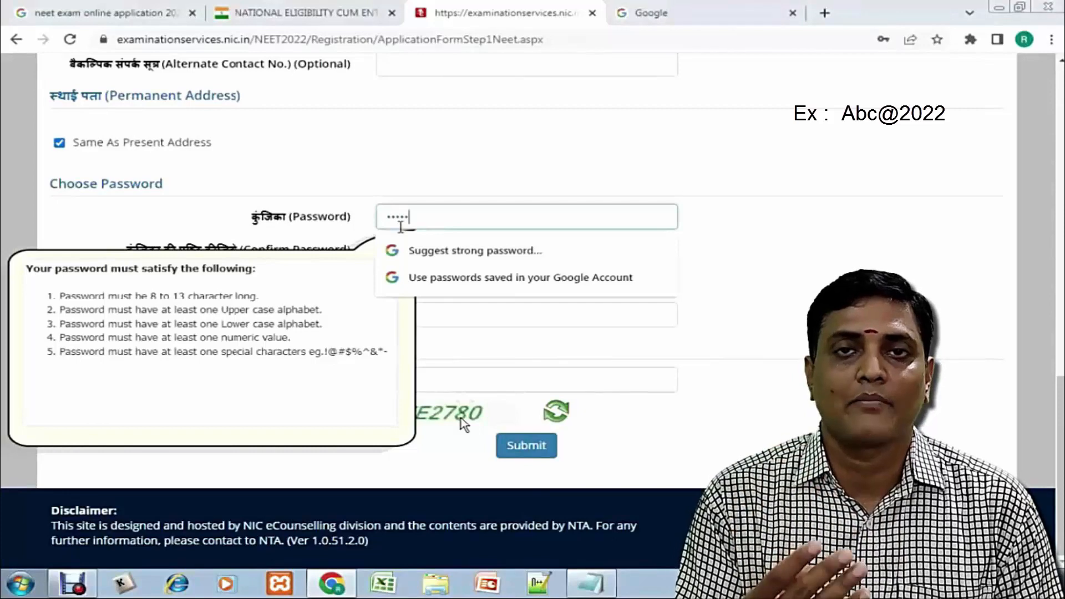
type("••••••••••••")
key("Tab")
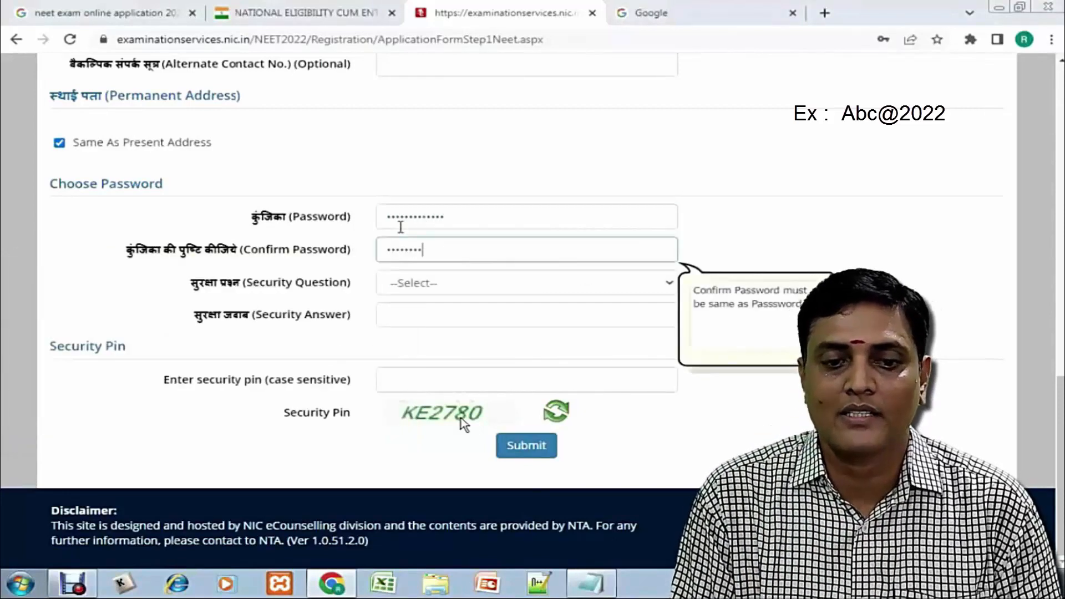
left_click(422, 282)
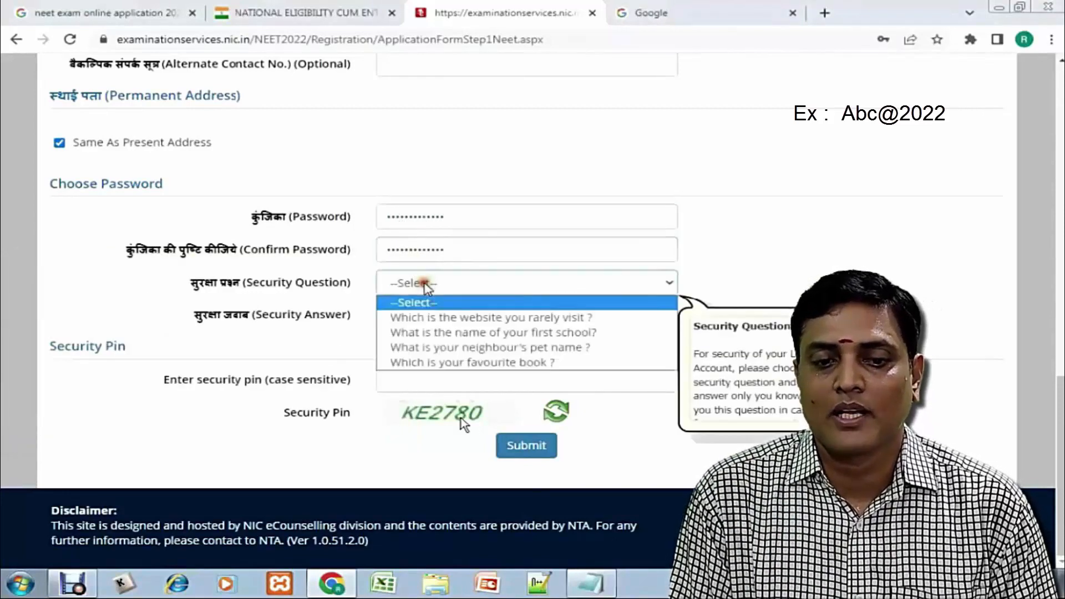
left_click(426, 334)
left_click(421, 322)
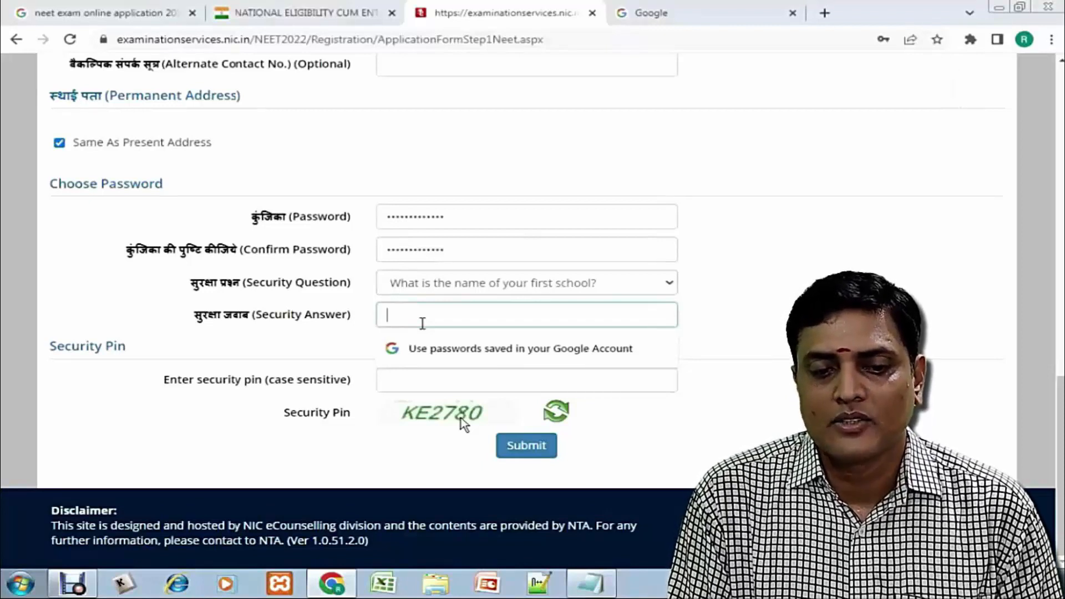
type("••••••••••••••••••")
key("Tab")
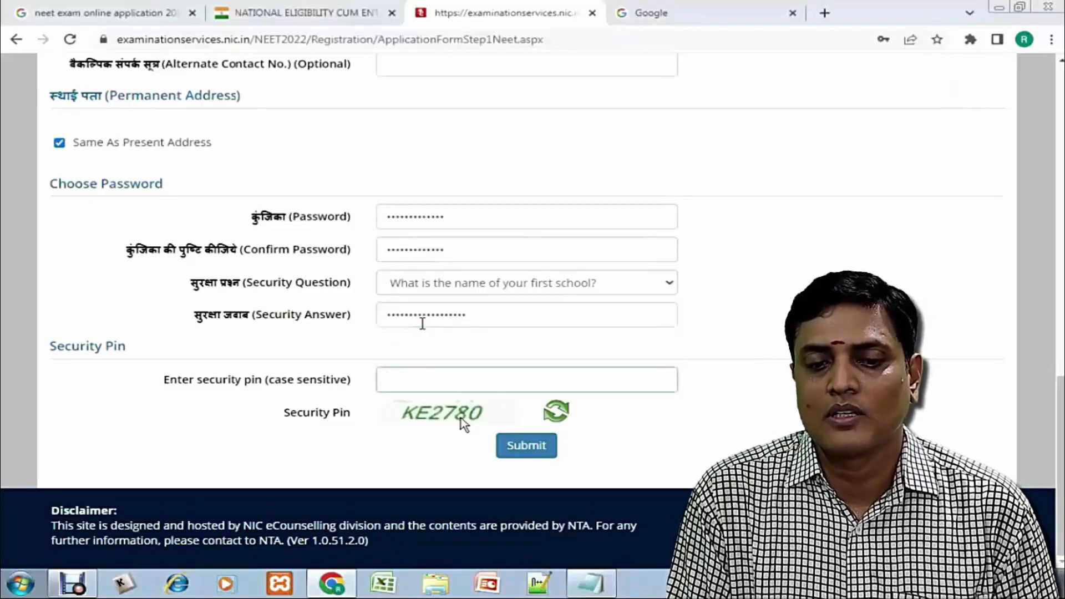
Step: Enter the security pin, submit the registration details and dismiss the Review Page notice
type("KE2780")
left_click(516, 448)
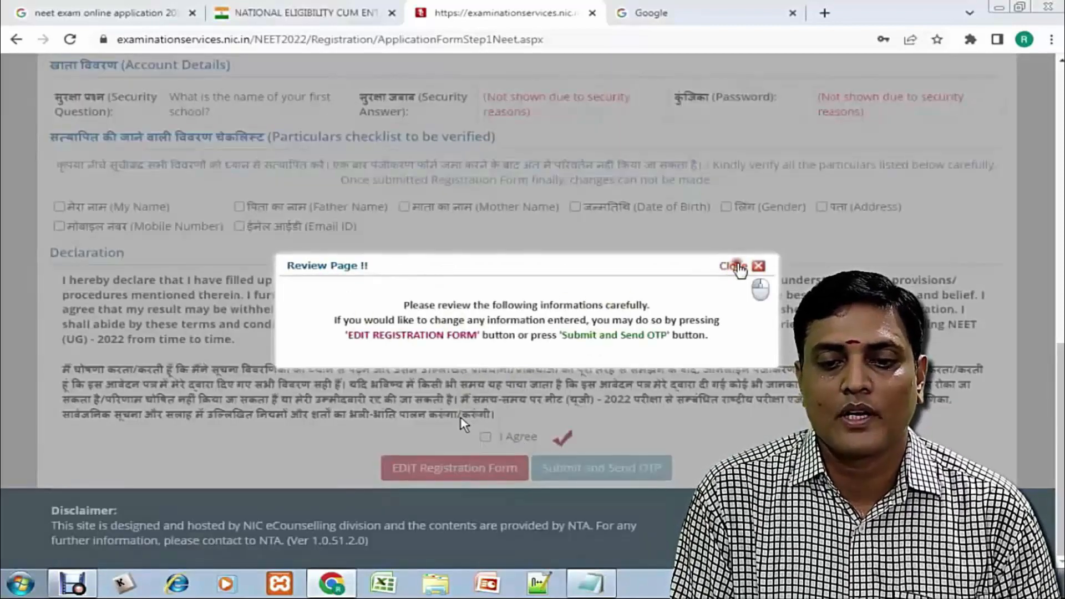
left_click(740, 268)
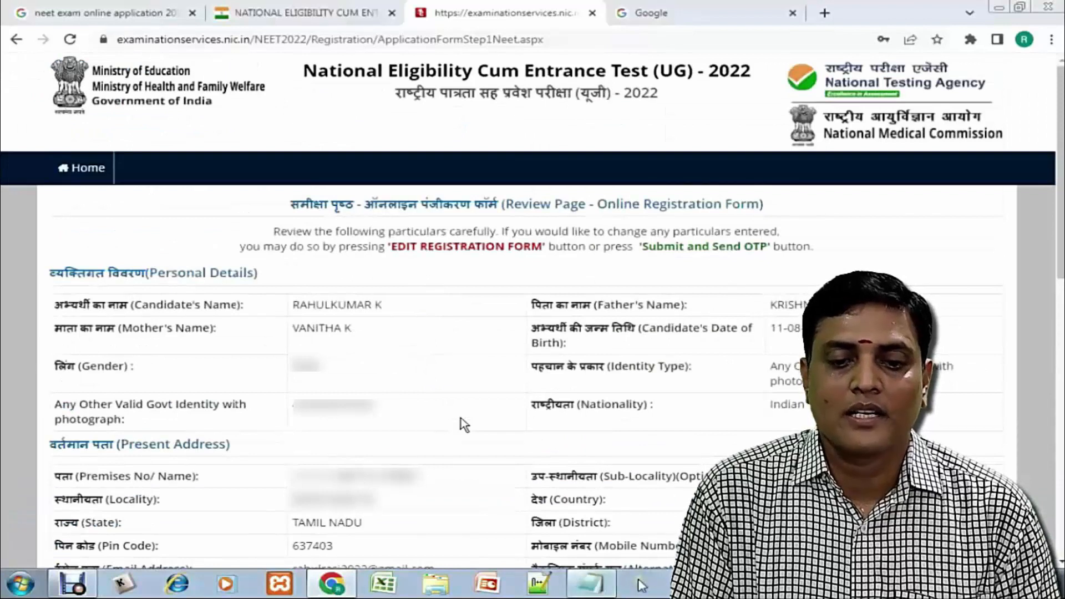
scroll(464, 425, "down", 3)
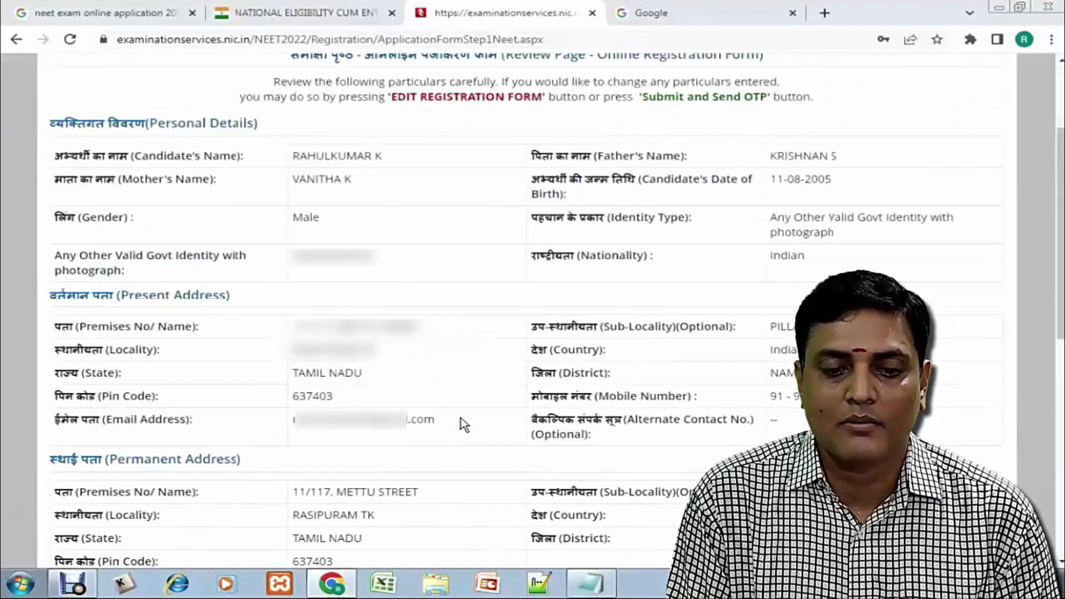
scroll(708, 444, "down", 3)
scroll(502, 481, "down", 3)
Step: Tick name, parents' names, date of birth, gender, mobile and e-mail as verified and agree to the declaration
left_click(60, 429)
left_click(239, 429)
left_click(404, 429)
left_click(575, 430)
left_click(726, 428)
left_click(59, 448)
left_click(239, 448)
scroll(593, 511, "down", 3)
left_click(485, 510)
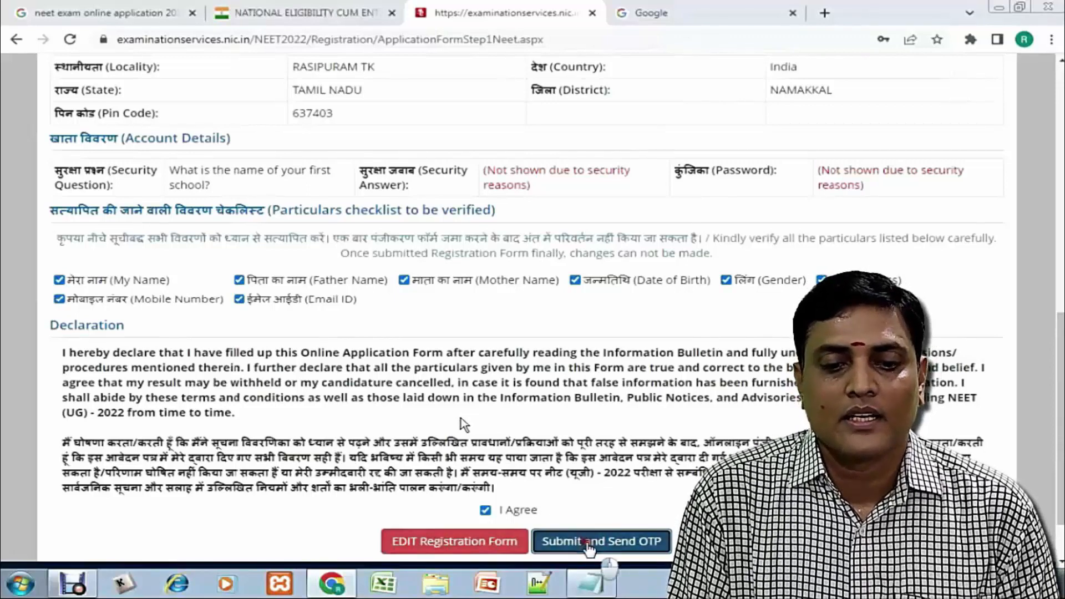
Step: Submit the registration form, confirm it, and verify with the received OTP
left_click(598, 546)
left_click(506, 339)
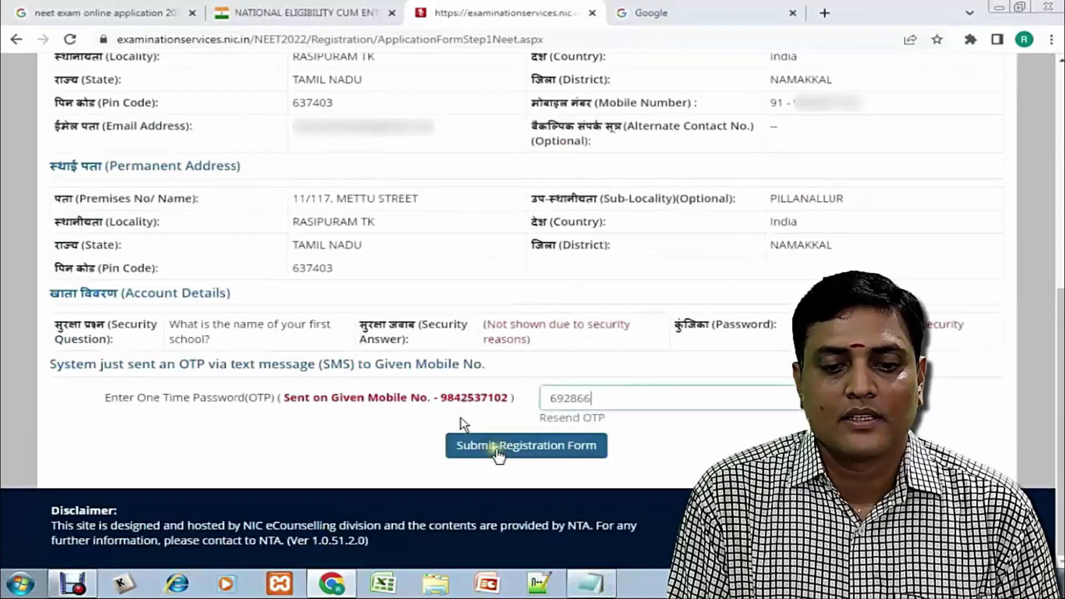
left_click(497, 450)
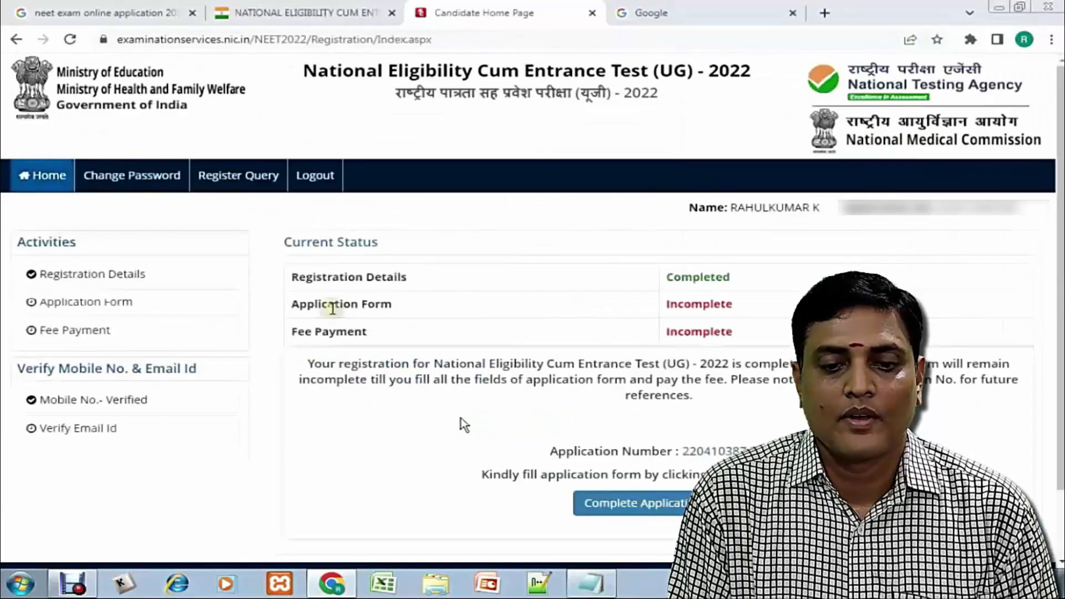
Step: Start completing the application form and open its Personal Details section
left_click(612, 510)
scroll(135, 163, "down", 3)
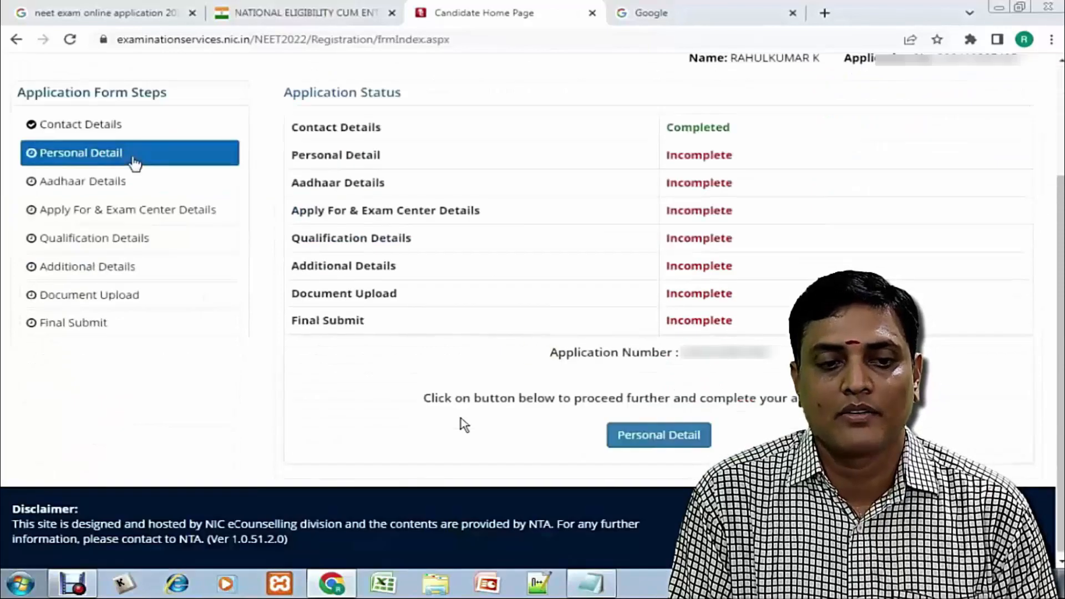
left_click_drag(683, 353, 759, 360)
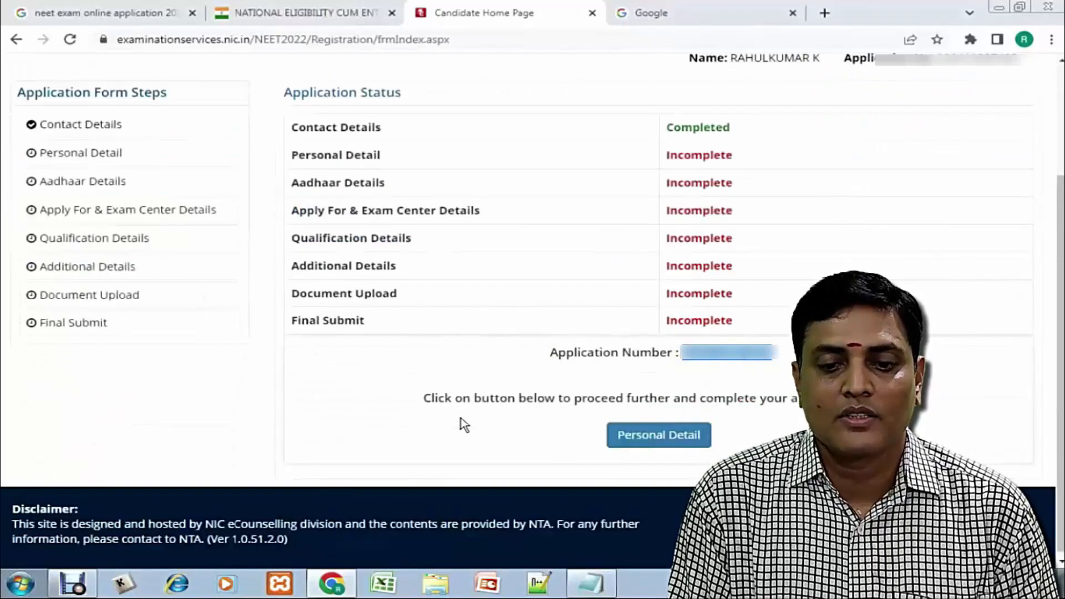
left_click(647, 437)
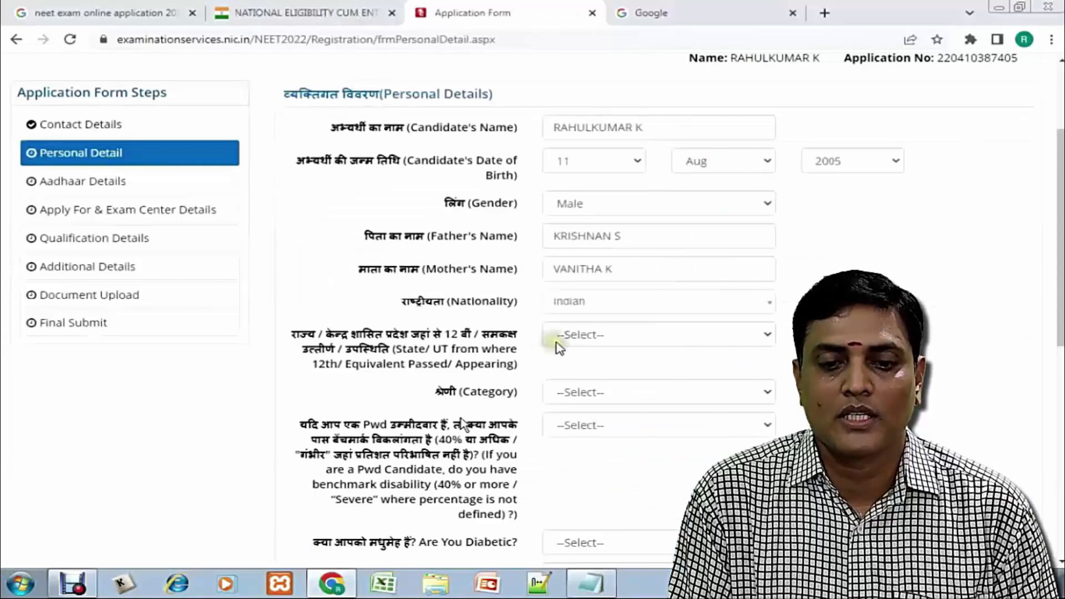
Step: Set the 12th-pass state to TAMIL NADU, category to General and benchmark disability to No
left_click(559, 339)
type("t")
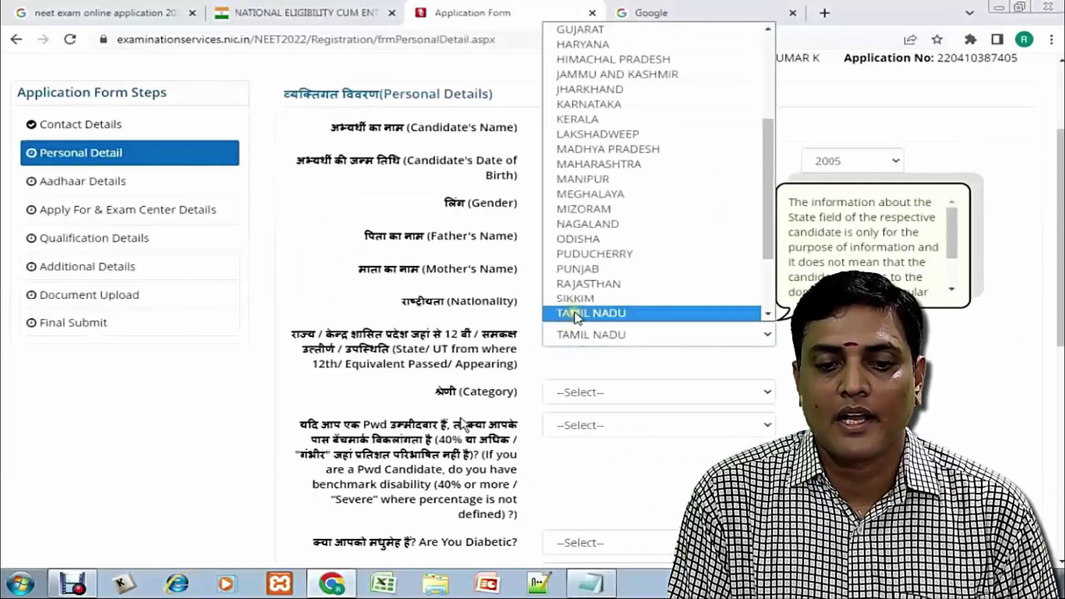
left_click(575, 315)
left_click(613, 394)
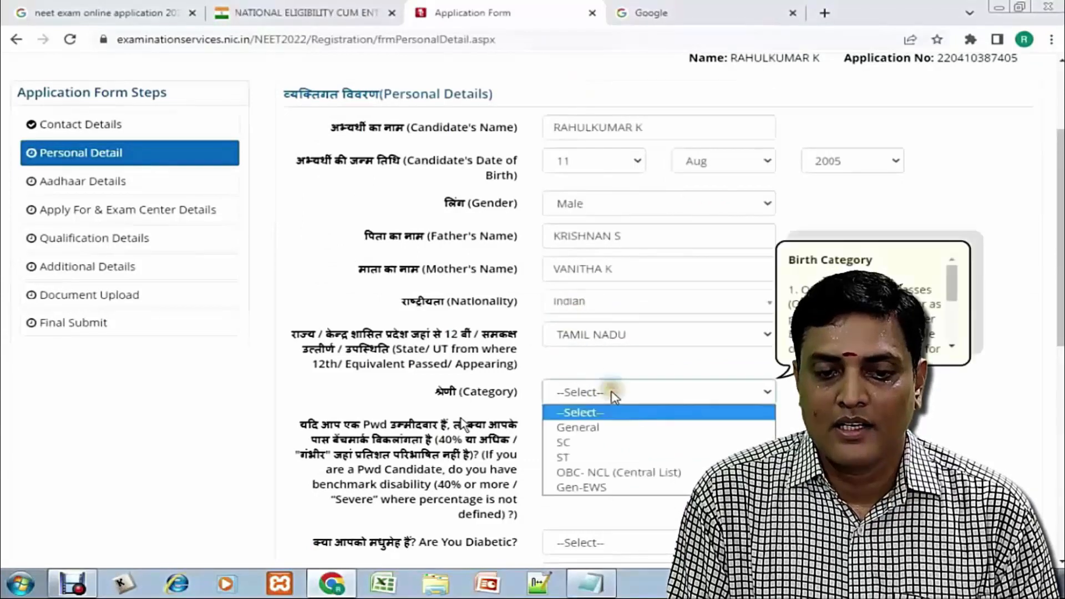
left_click(598, 429)
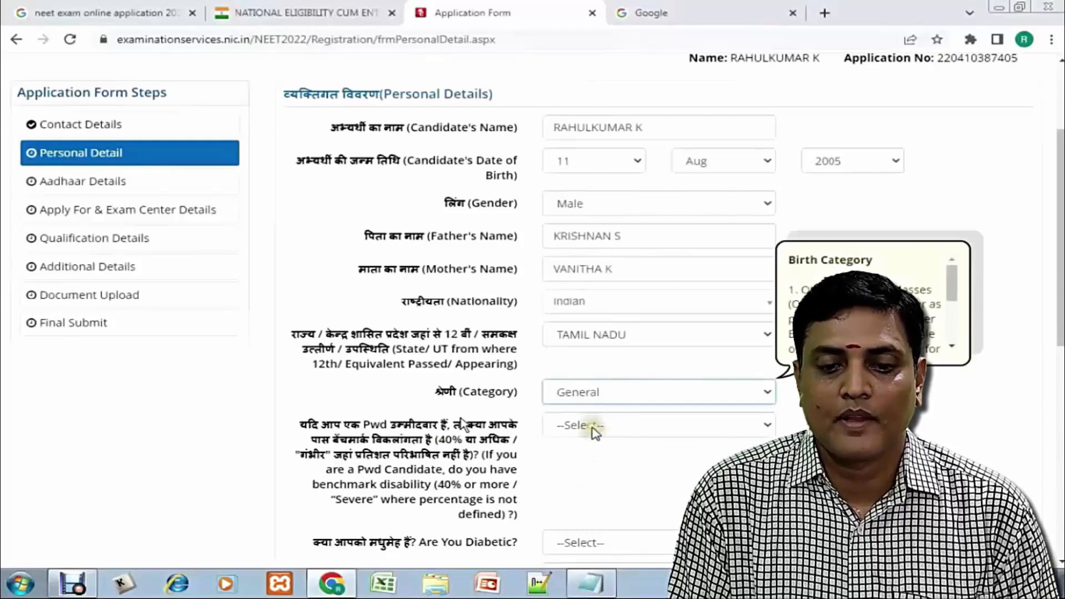
left_click(594, 428)
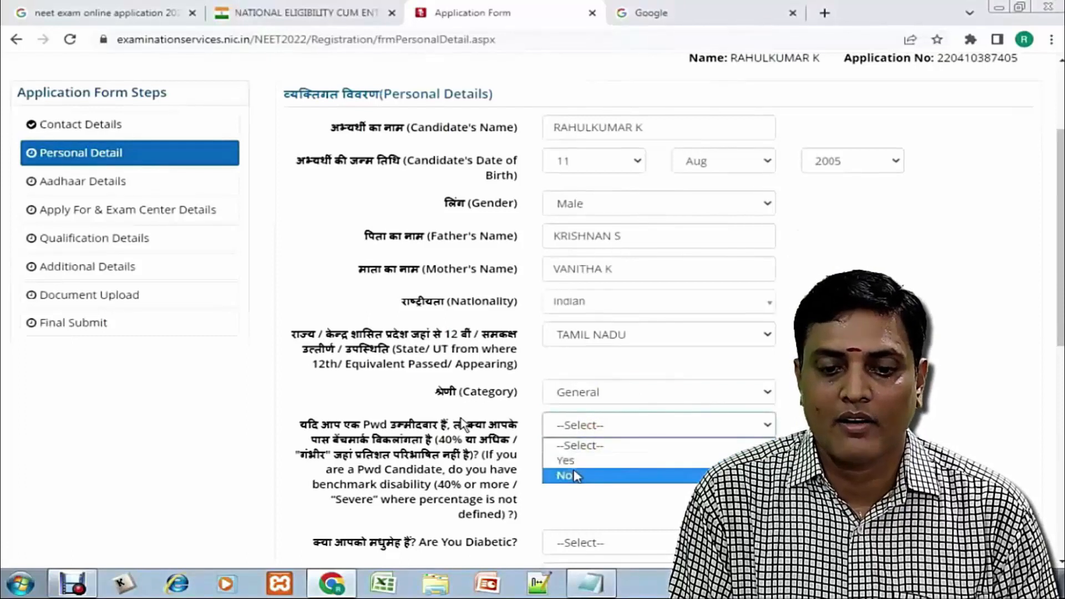
left_click(574, 475)
scroll(590, 381, "down", 5)
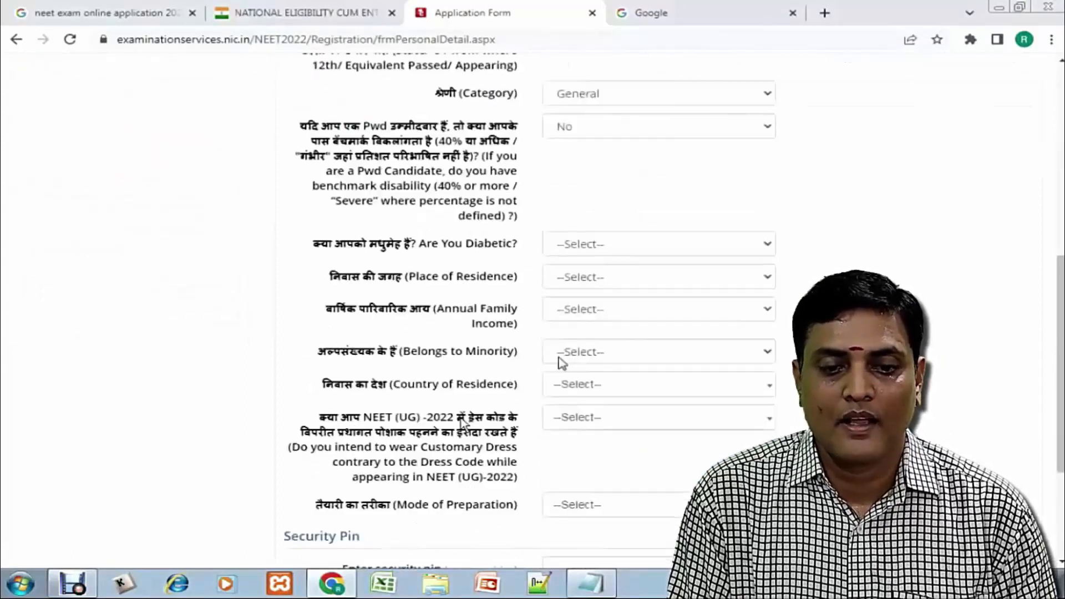
left_click(587, 245)
left_click(571, 294)
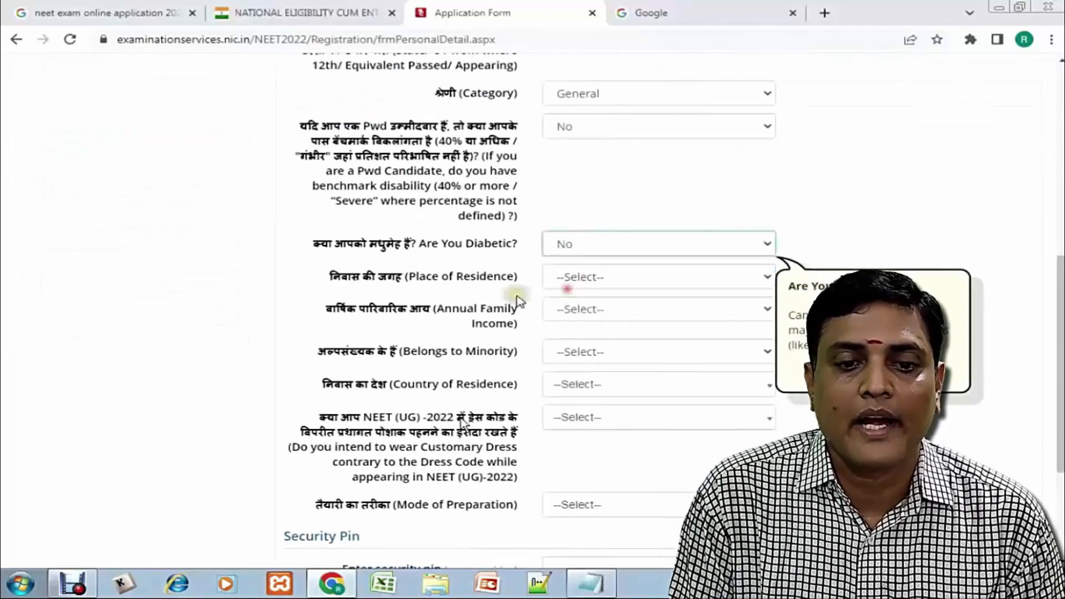
left_click(603, 281)
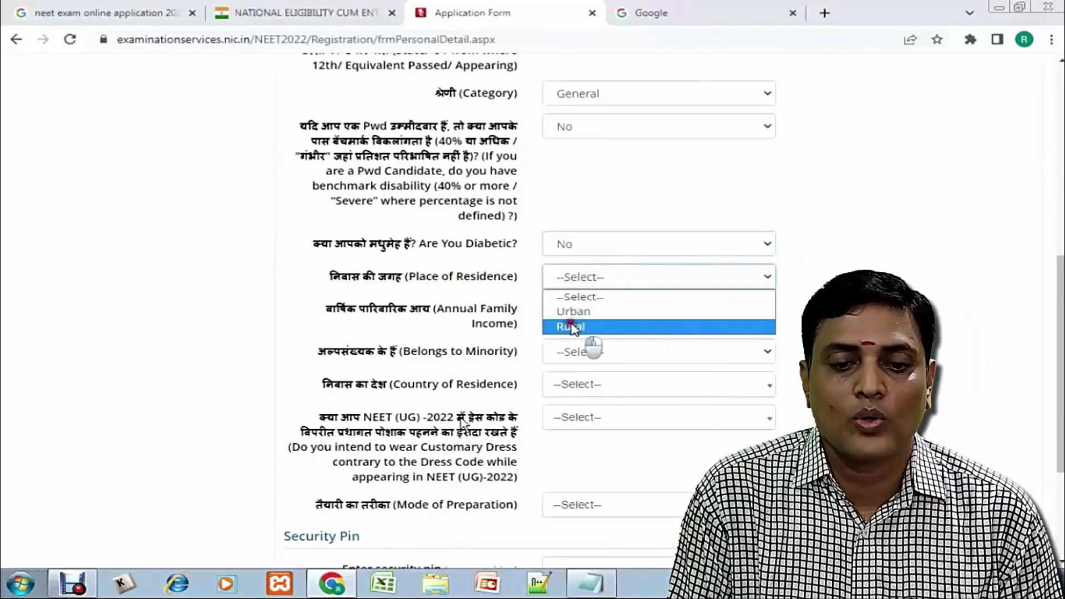
left_click(576, 328)
left_click(613, 310)
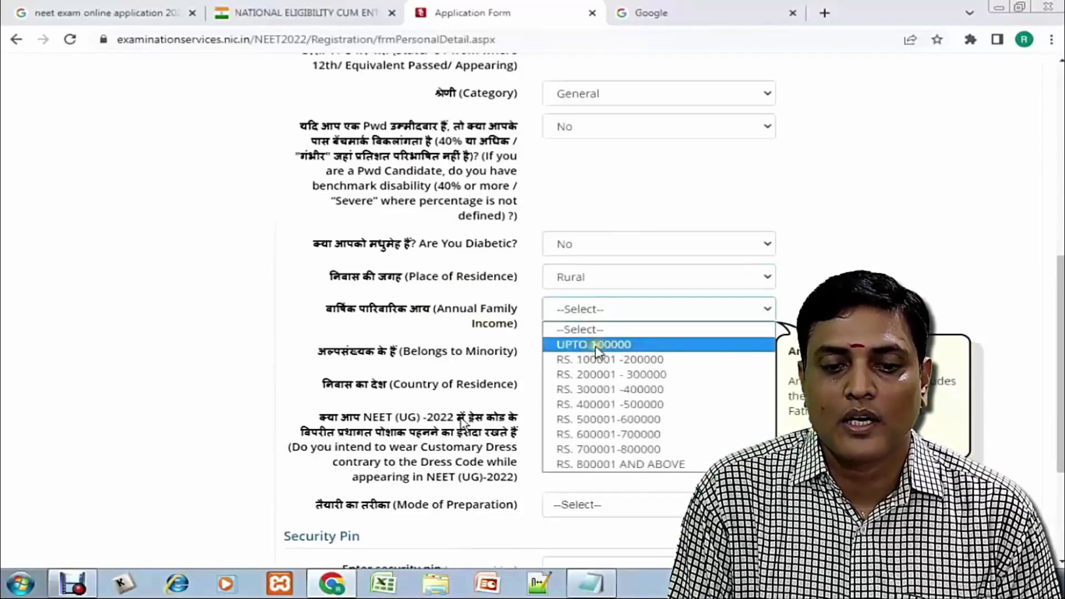
left_click(633, 391)
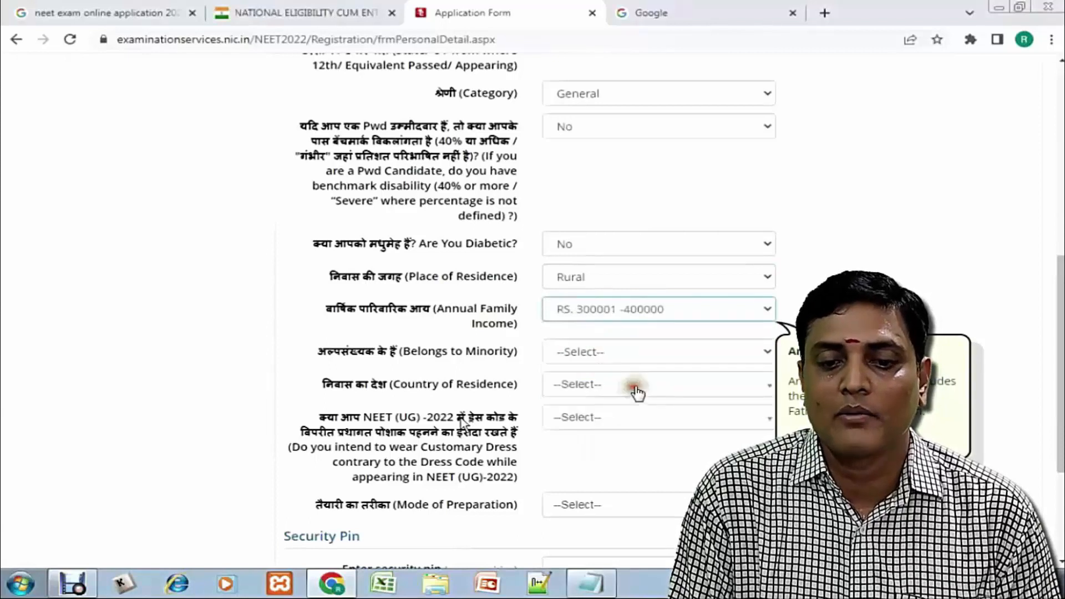
left_click(557, 355)
left_click(568, 402)
left_click(594, 386)
left_click(571, 450)
Step: Select the English dress-code question text and switch to the Google tab
scroll(461, 399, "down", 3)
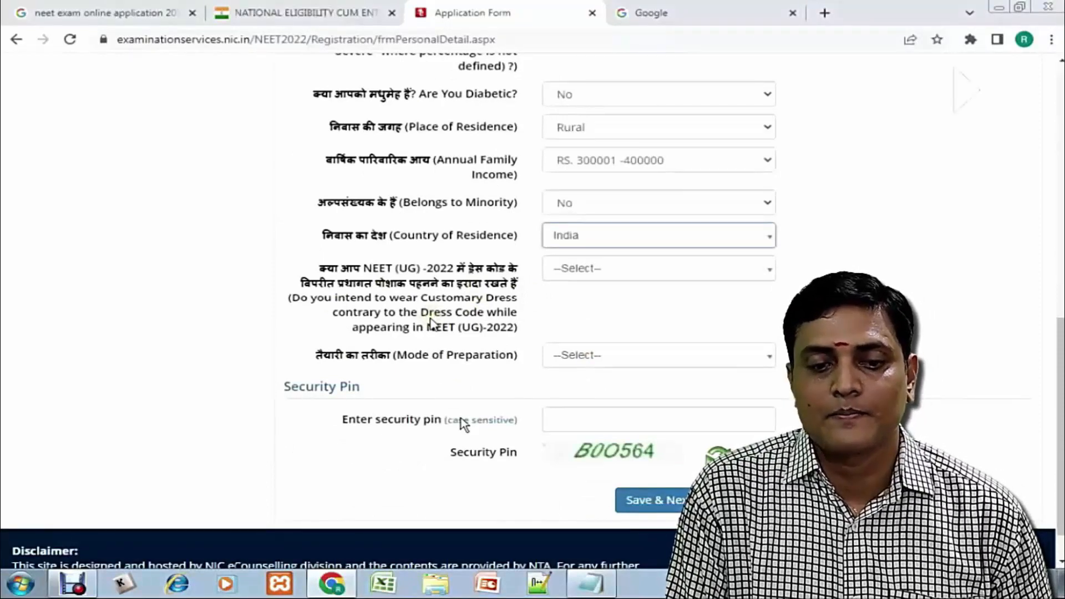
left_click_drag(293, 302, 516, 336)
key("ctrl+c")
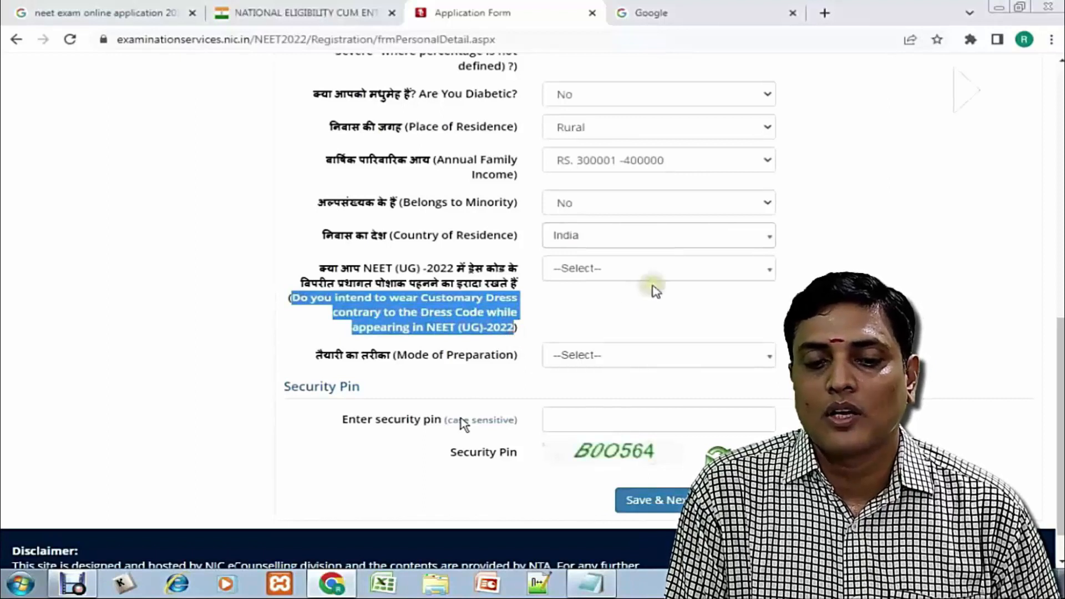
left_click(750, 11)
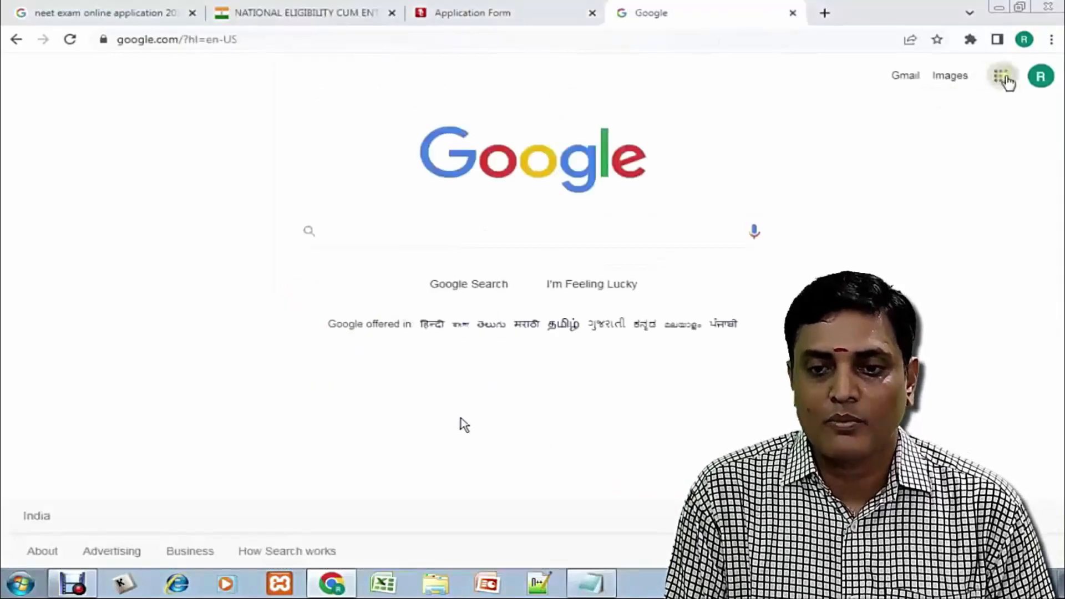
Step: Open Google Translate from the Google apps menu
left_click(1001, 76)
scroll(915, 303, "down", 2)
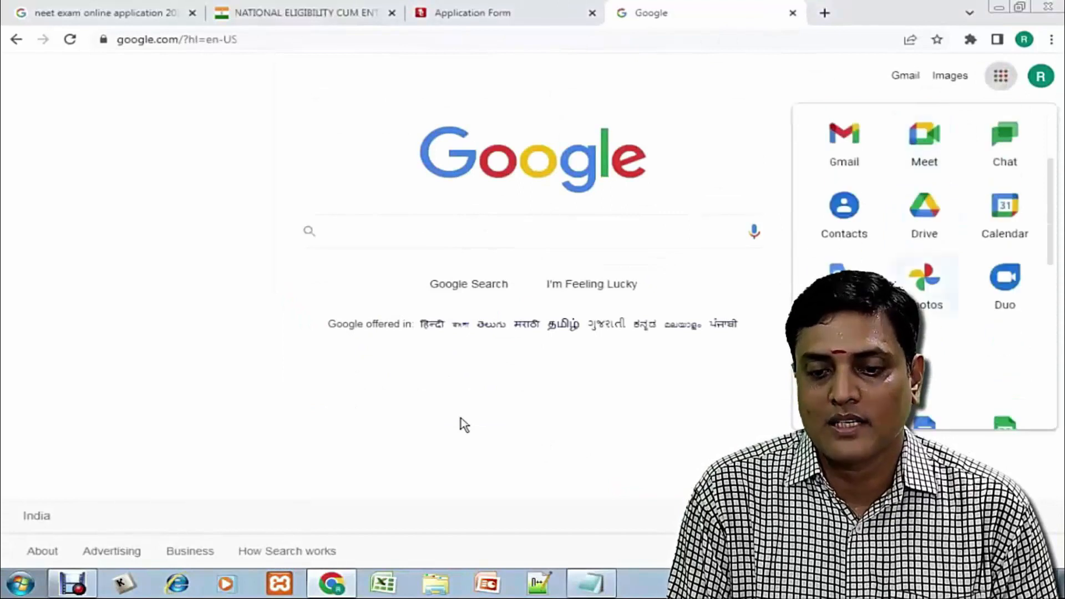
left_click(843, 280)
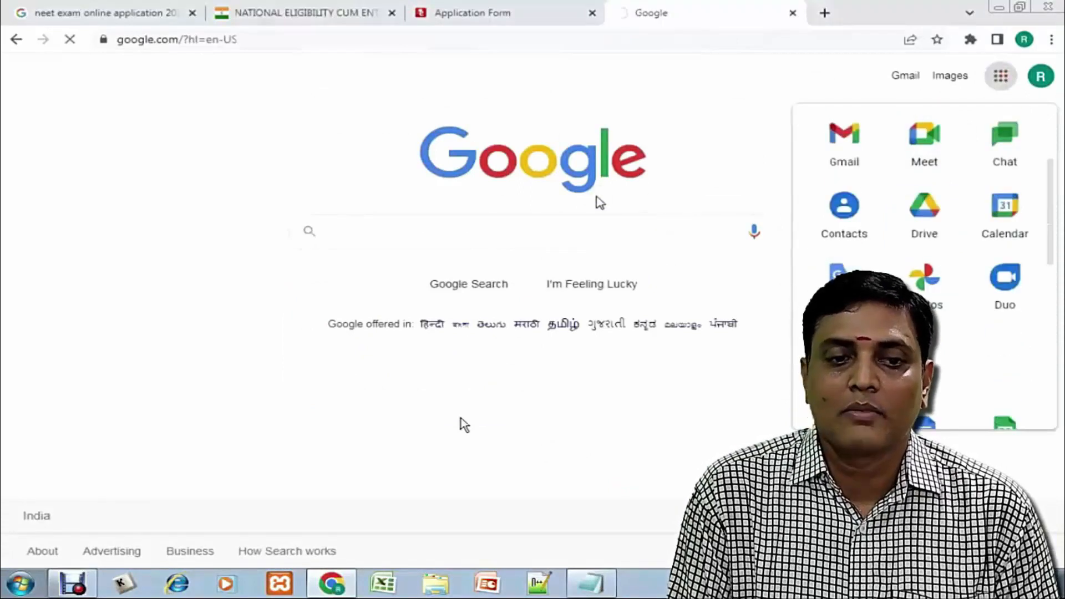
Step: Translate the pasted dress-code question into Tamil, then return to the NEET form
key("ctrl+v")
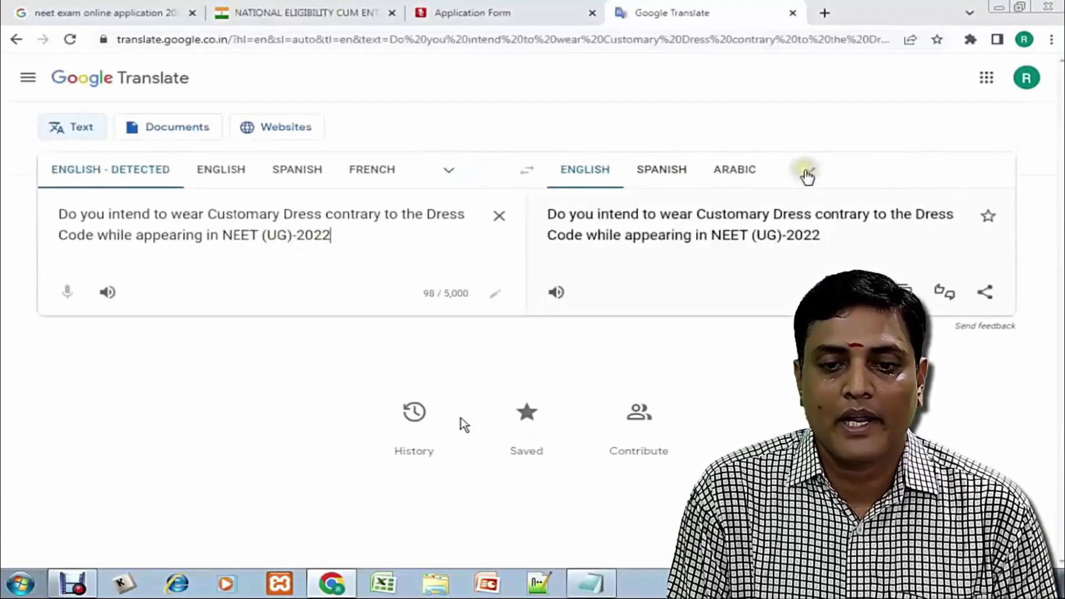
left_click(810, 175)
type("T")
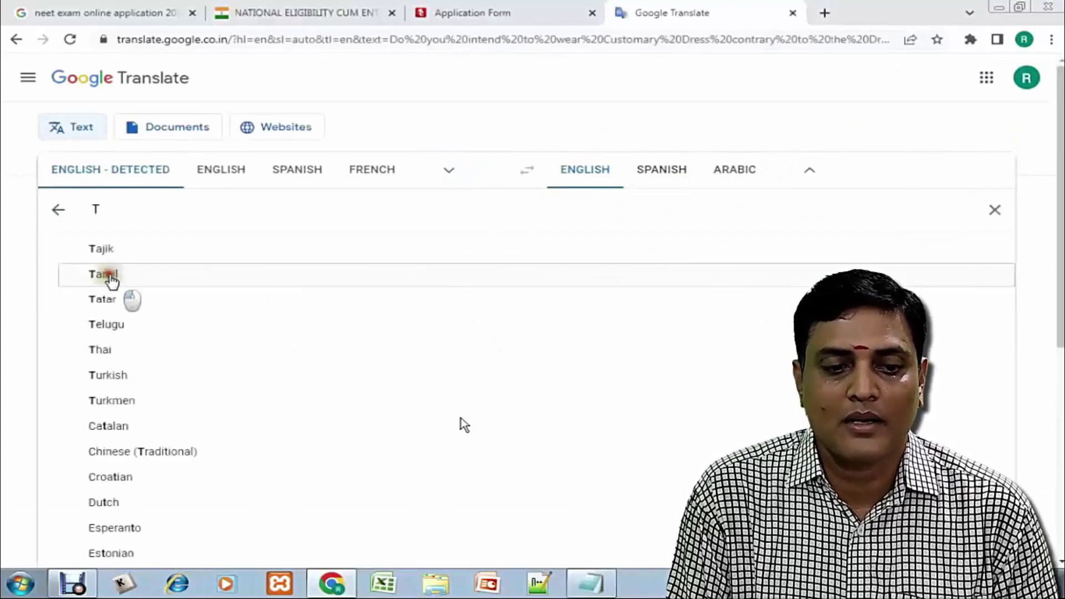
left_click(105, 276)
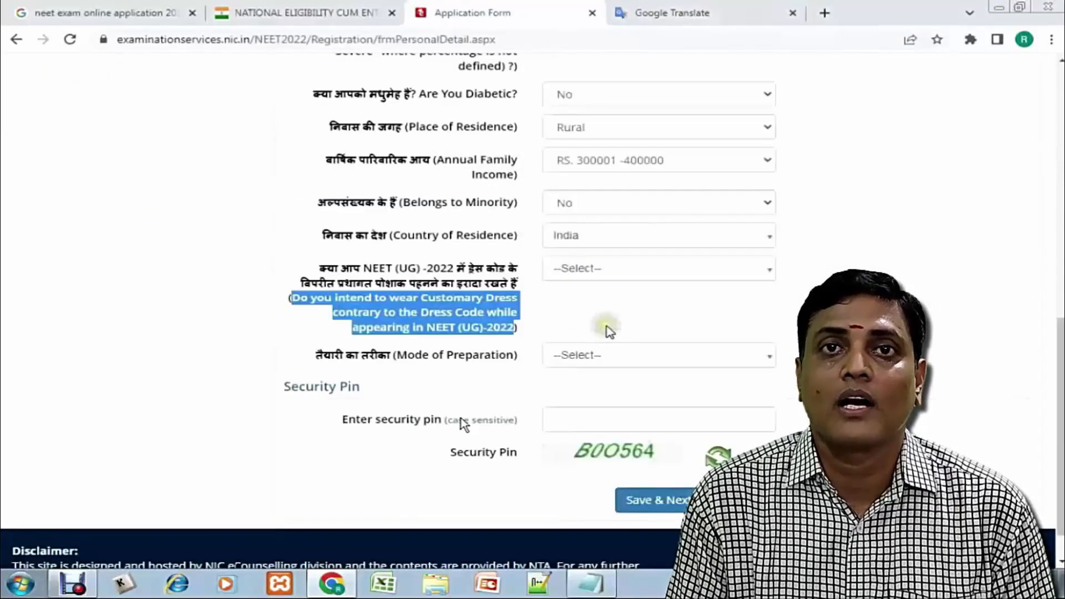
left_click(620, 305)
left_click(635, 268)
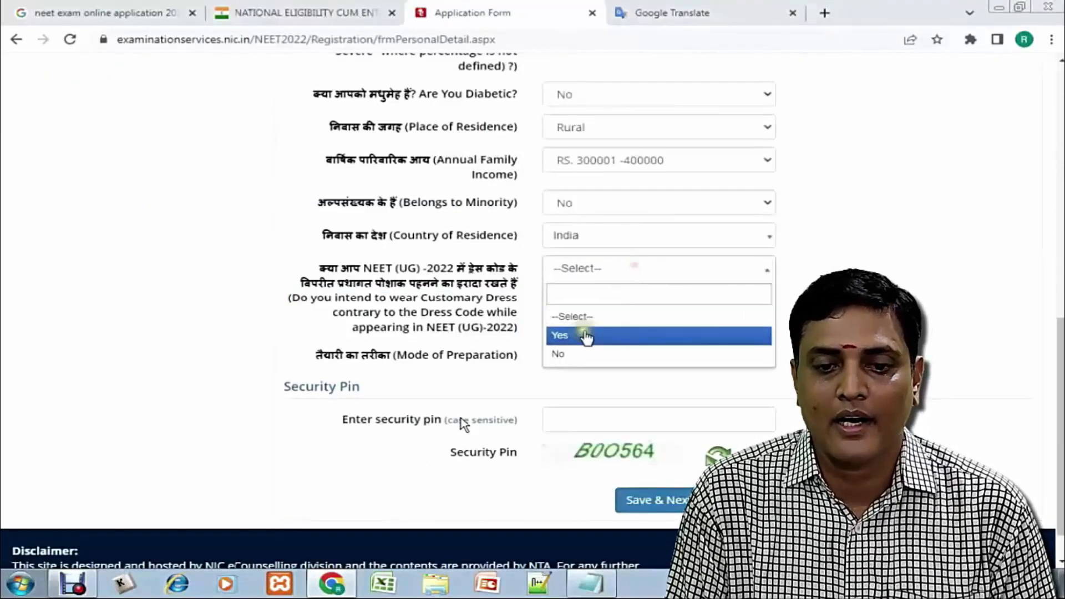
Step: Answer No to the customary dress question and choose Self Study as preparation mode
left_click(571, 355)
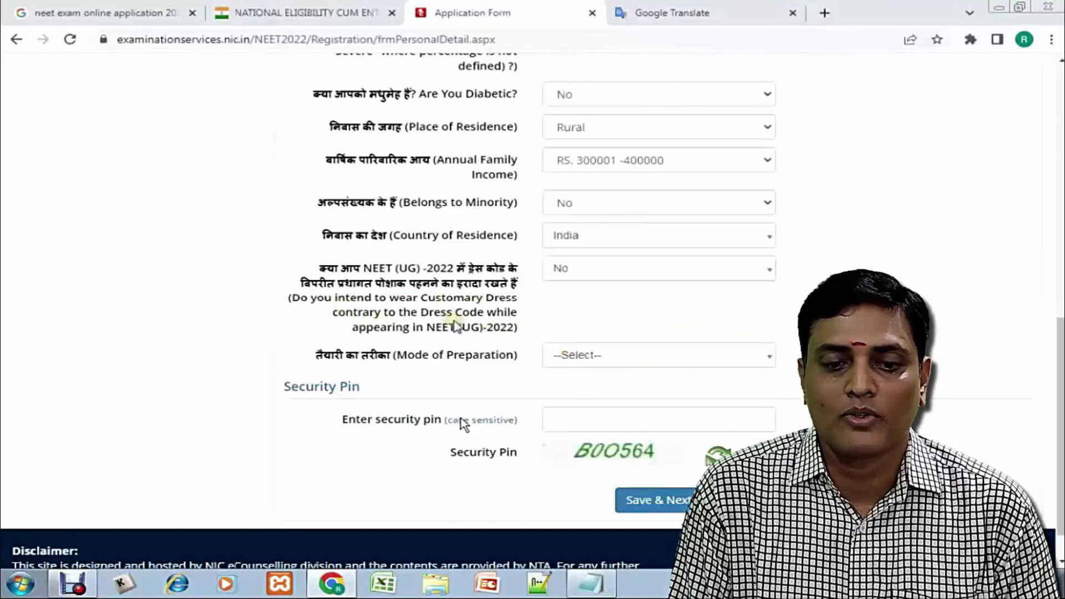
left_click(584, 360)
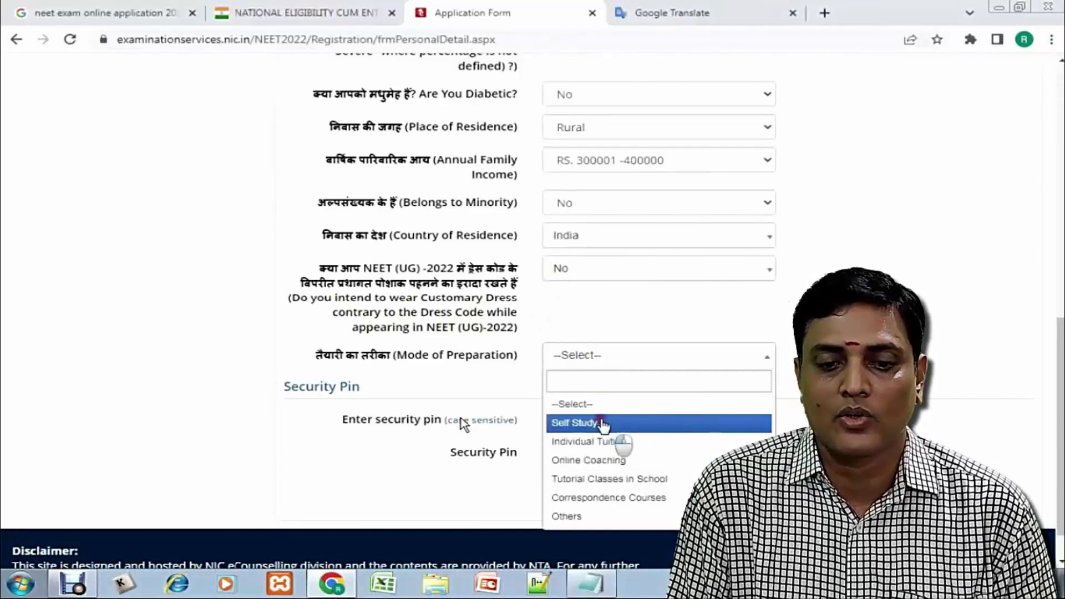
left_click(603, 423)
scroll(591, 356, "down", 1)
left_click(602, 372)
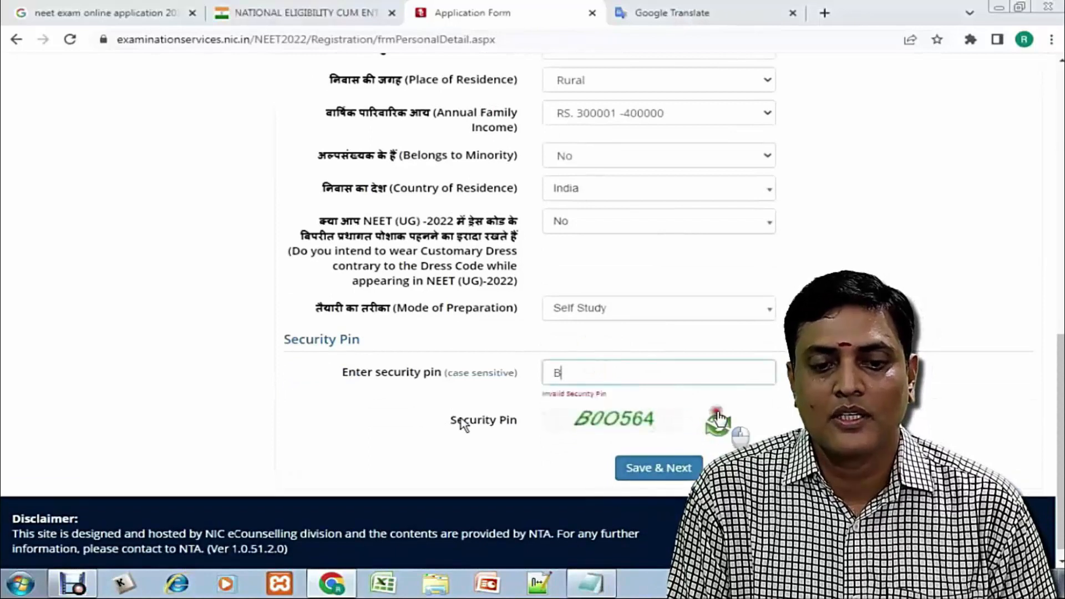
left_click(718, 422)
left_click(593, 373)
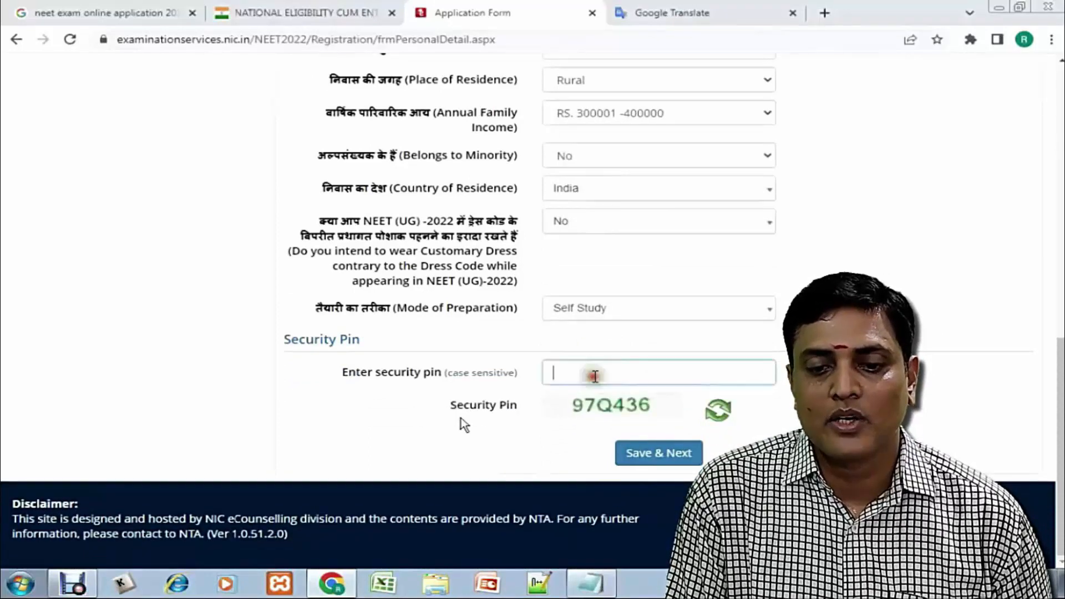
type("97Q43")
type("6")
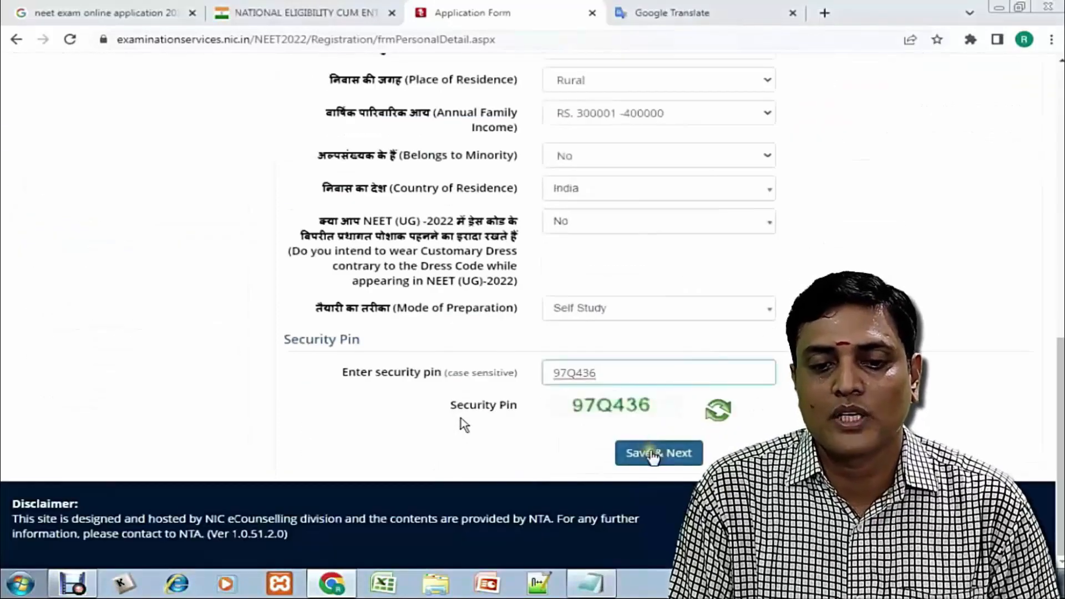
left_click(653, 455)
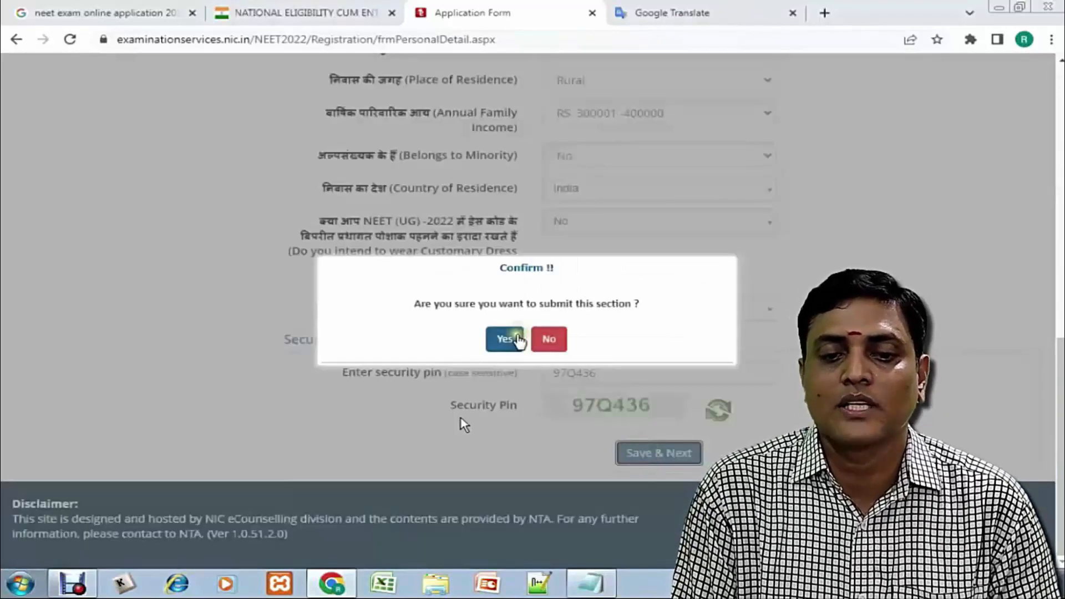
left_click(505, 339)
Step: Answer Yes to having an Aadhaar number and confirm the submission
left_click(606, 290)
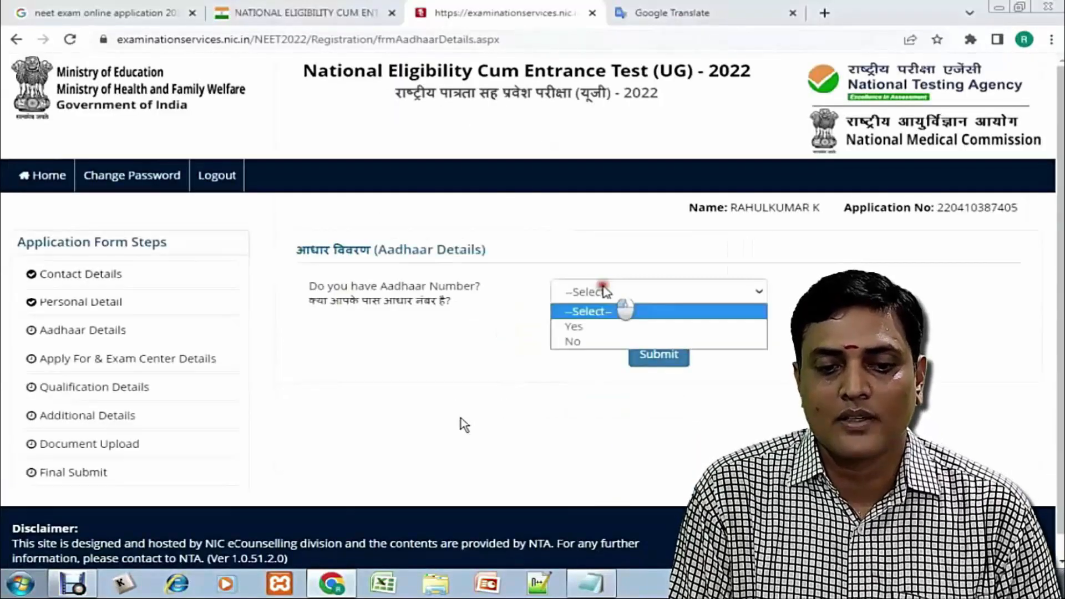
left_click(583, 329)
left_click(658, 355)
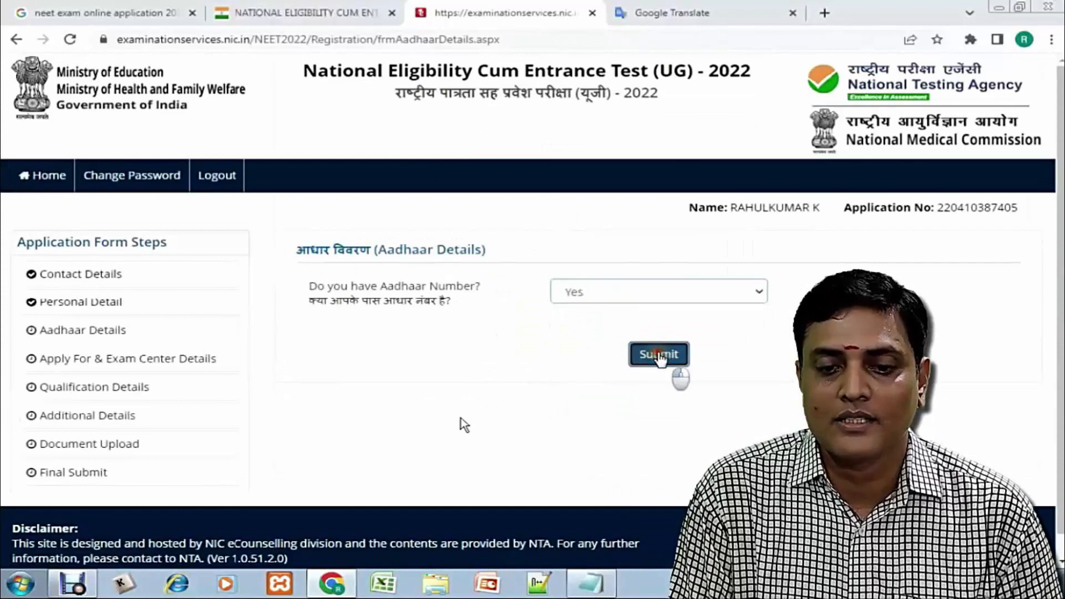
left_click(612, 124)
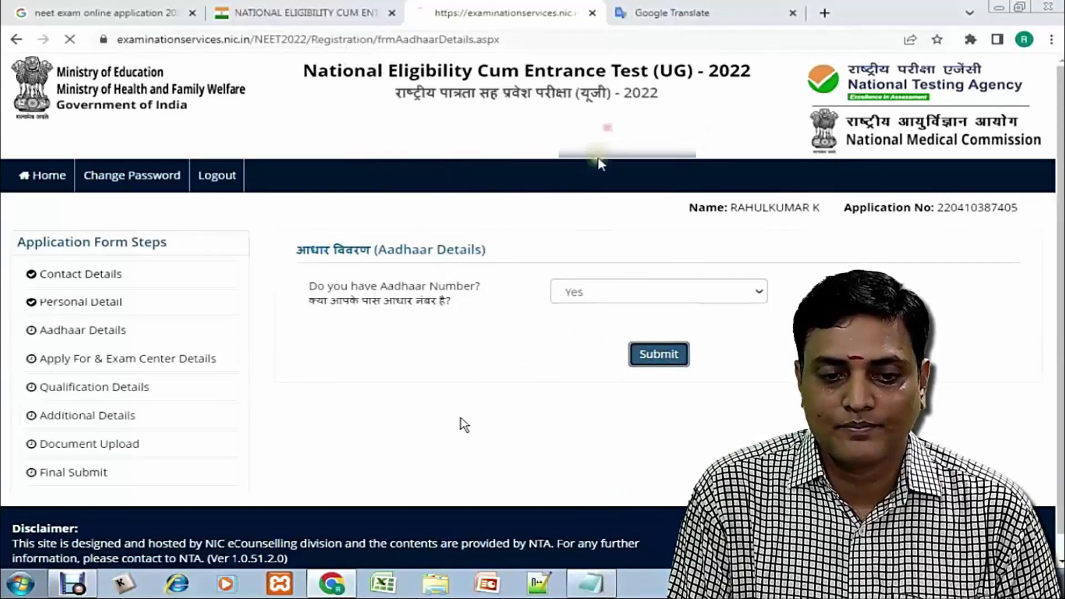
Step: Consent to Aadhaar verification, enter the Aadhaar number, accept the declaration and submit
scroll(566, 289, "down", 3)
left_click(562, 288)
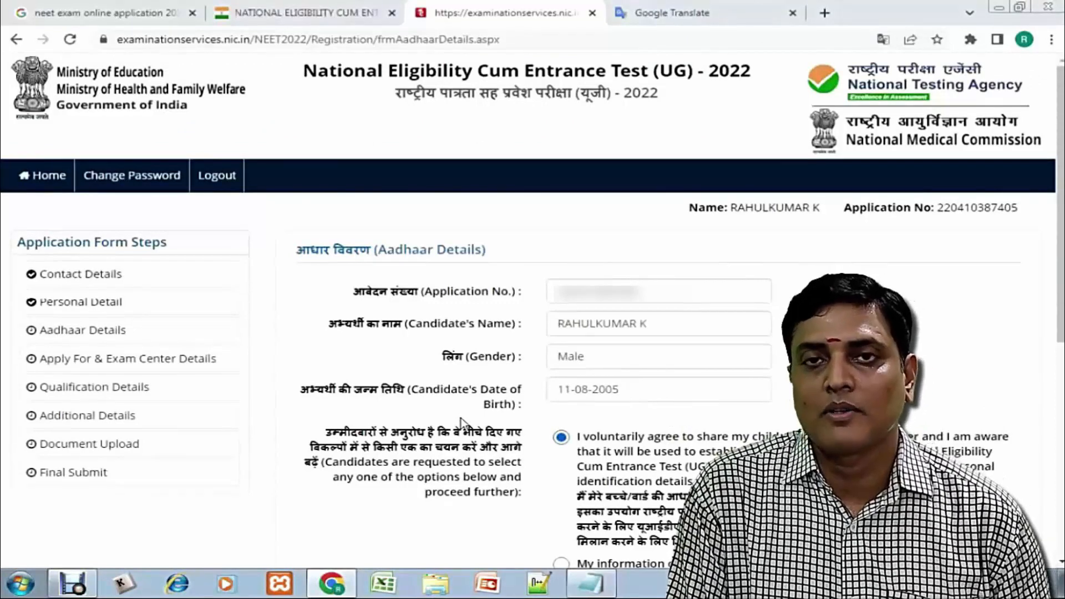
scroll(460, 421, "down", 3)
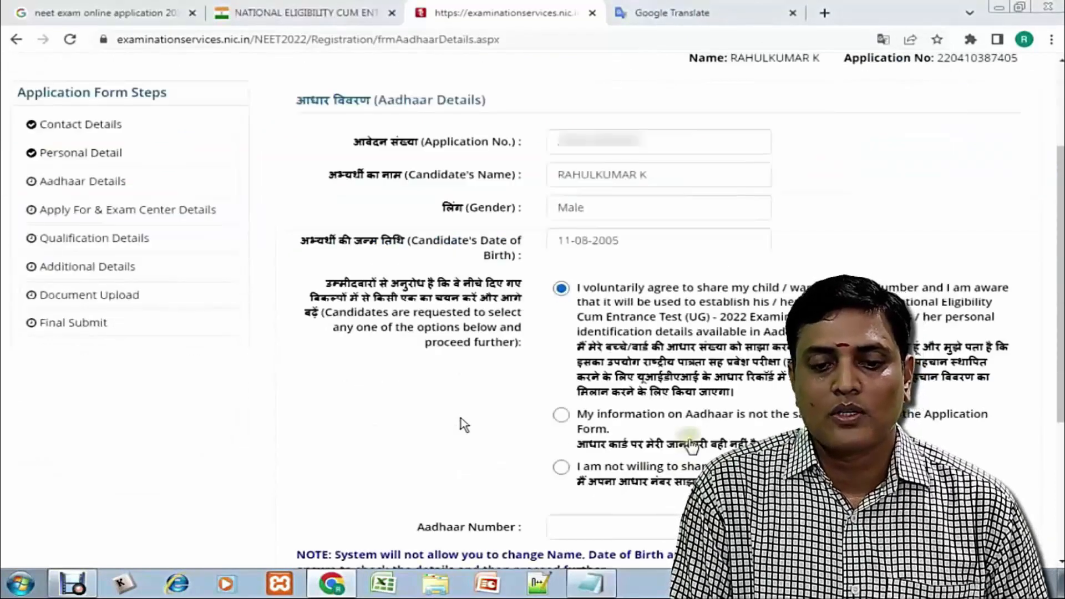
scroll(665, 436, "down", 3)
left_click(603, 384)
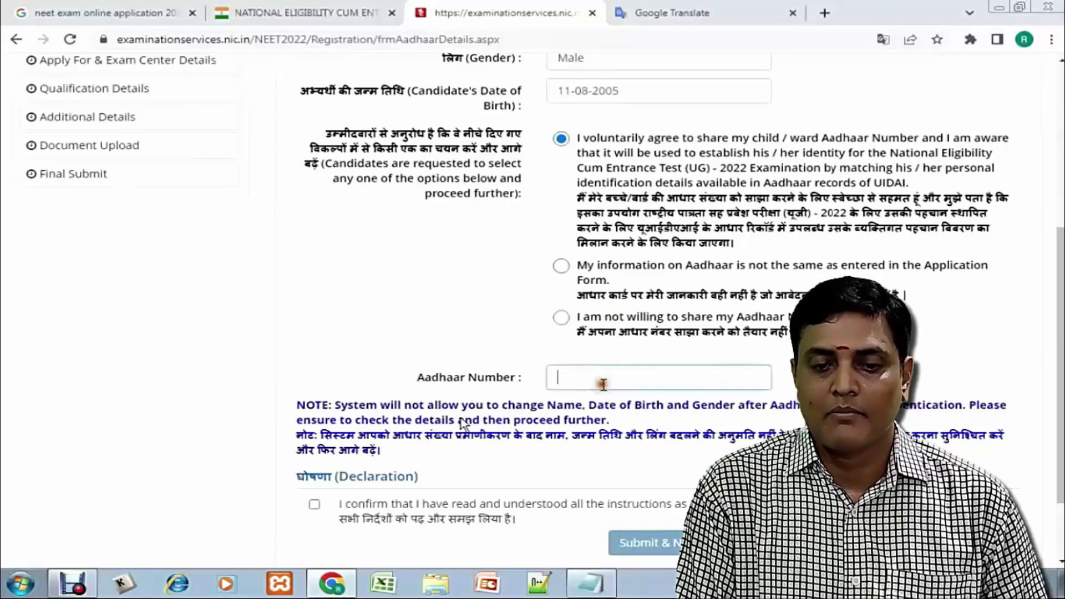
type("??????")
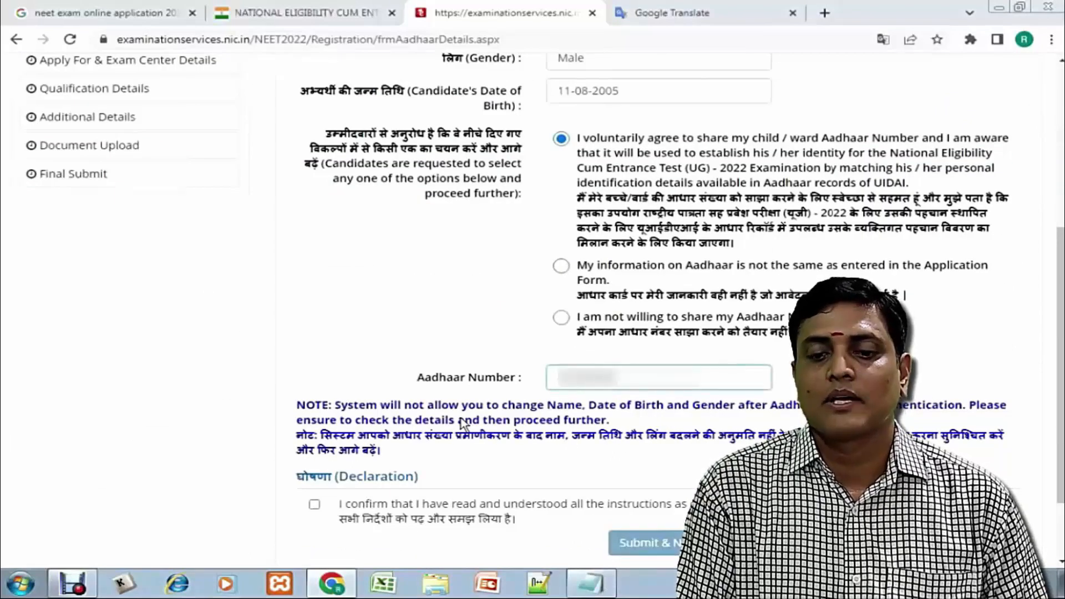
scroll(697, 474, "down", 2)
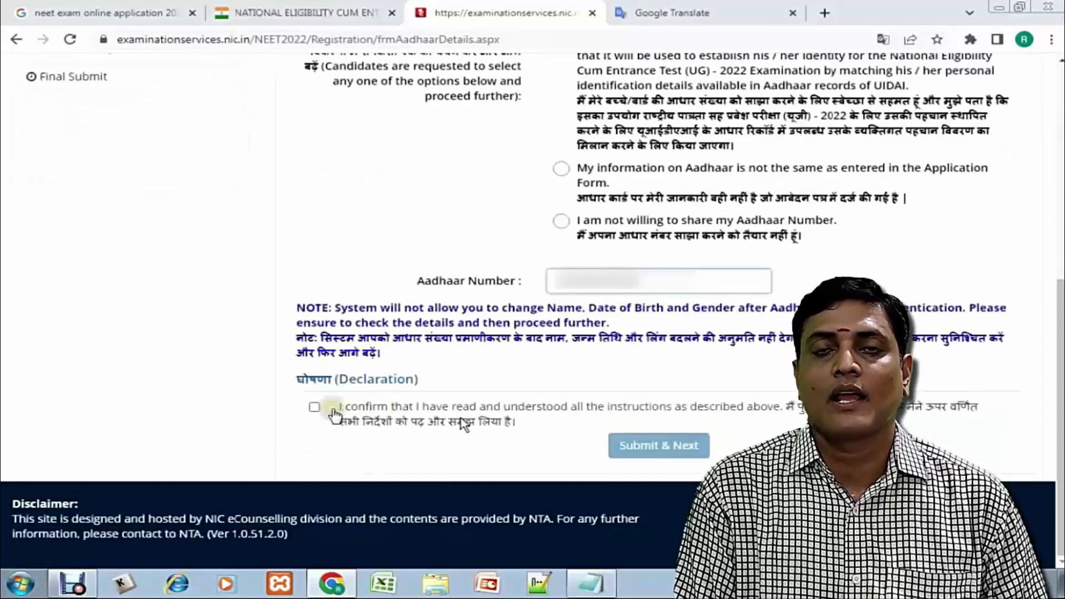
left_click(314, 407)
left_click(639, 447)
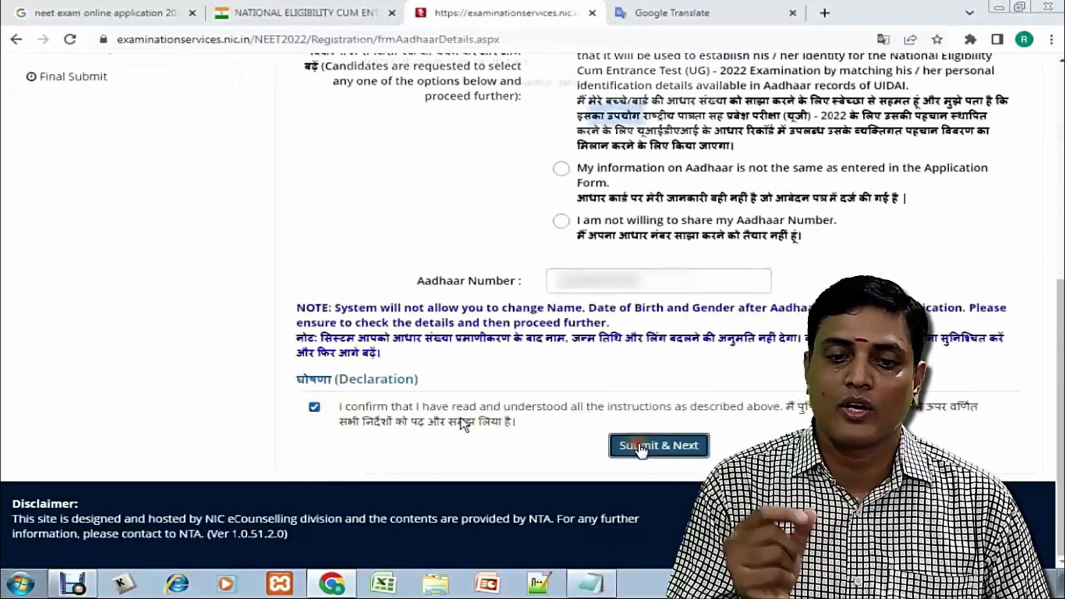
Step: Resubmit the Aadhaar details with the declaration accepted, then set question paper medium to English
left_click(608, 123)
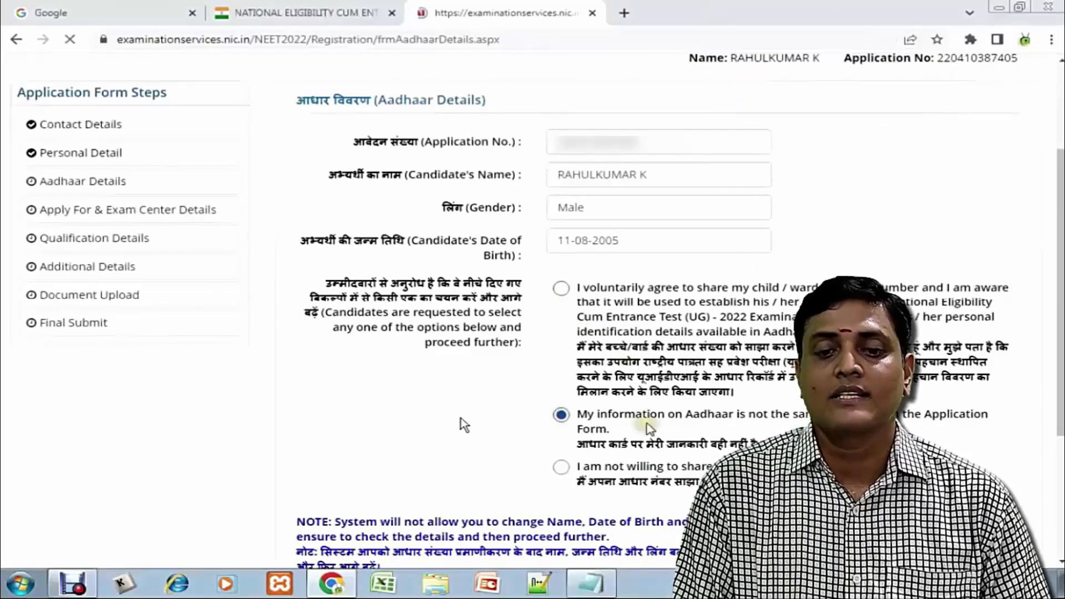
scroll(465, 425, "down", 3)
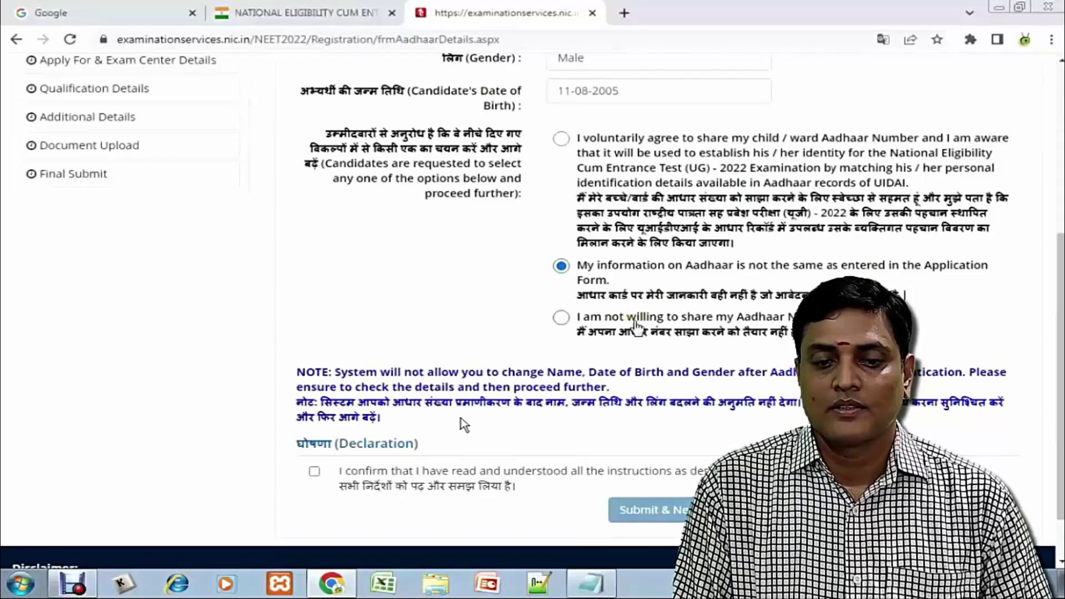
scroll(464, 424, "down", 1)
left_click(314, 407)
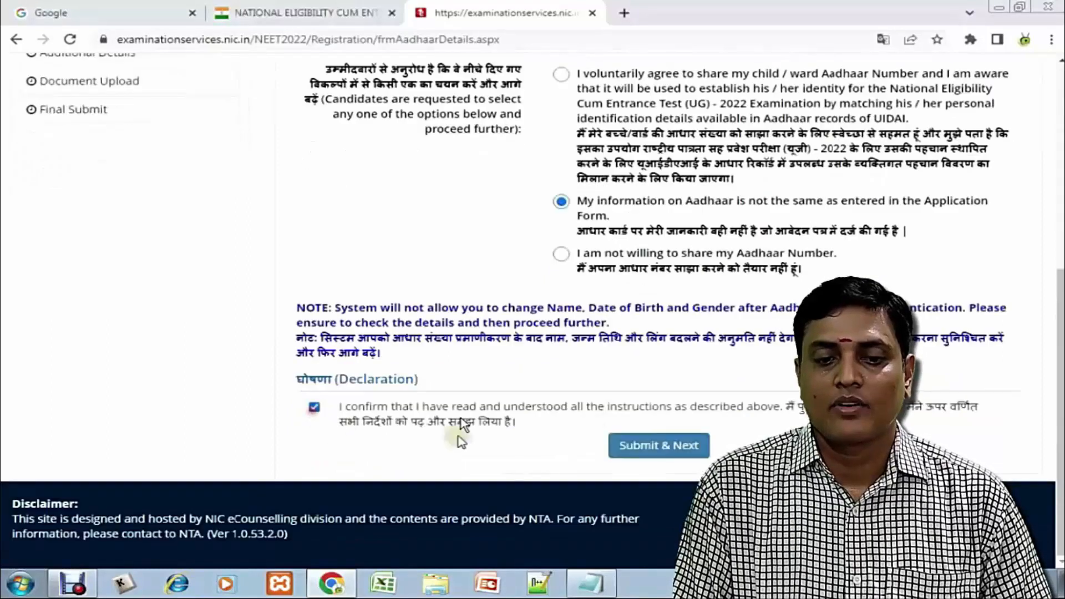
left_click(625, 448)
left_click(615, 122)
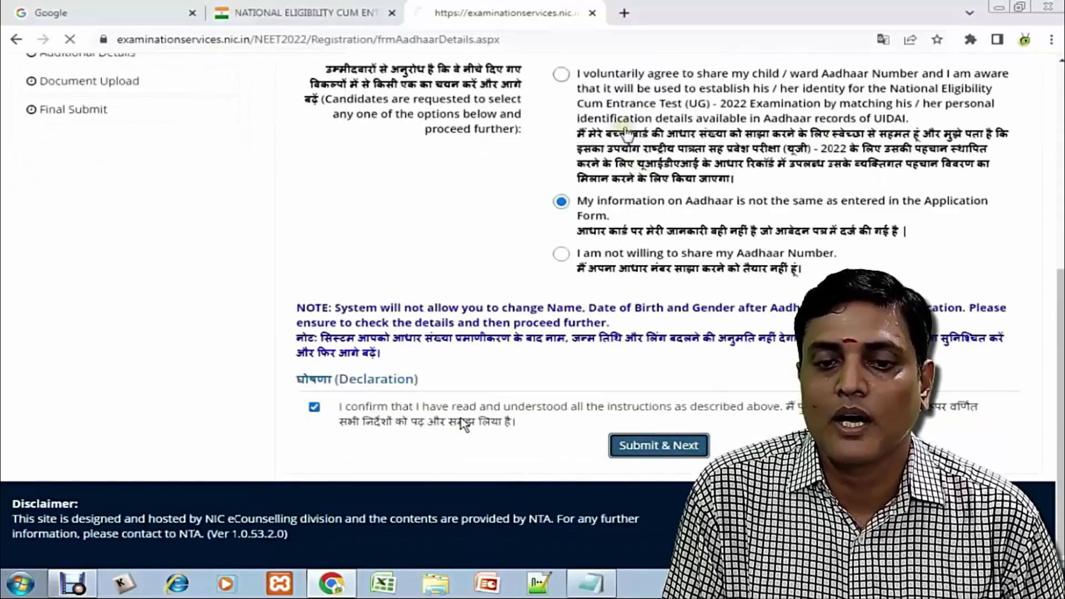
left_click(675, 179)
left_click(571, 242)
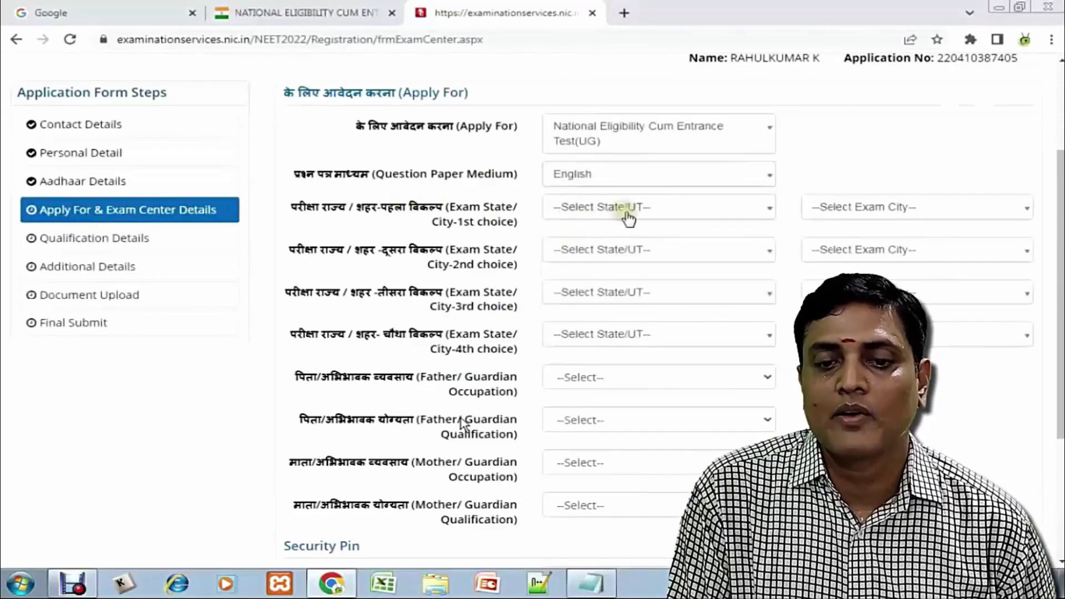
Step: Choose TAMIL NADU exam centres: Namakkal as first city and Salem as second
left_click(628, 219)
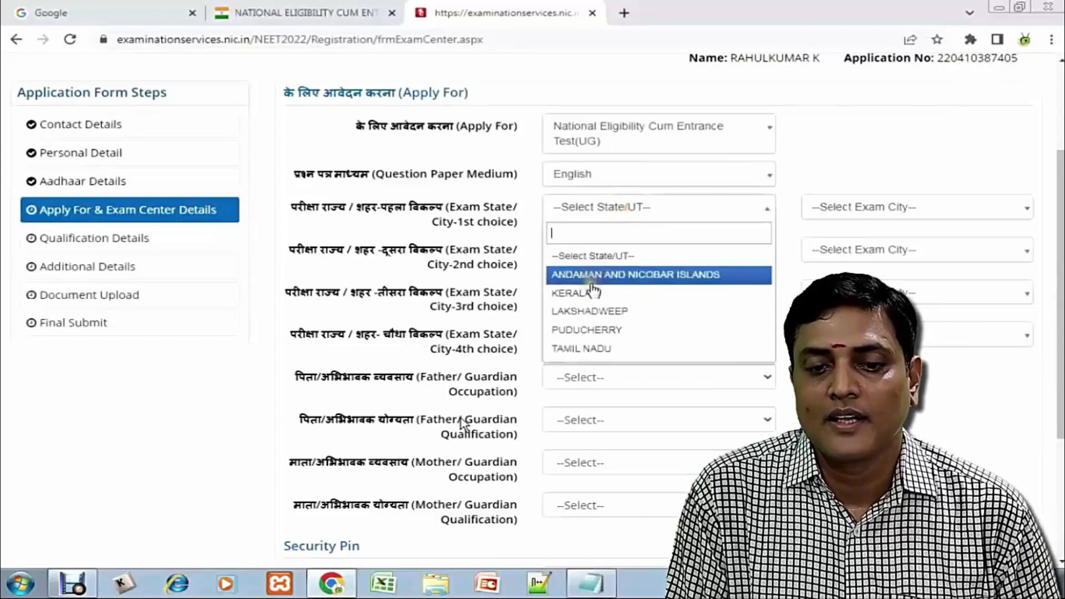
left_click(627, 350)
left_click(886, 208)
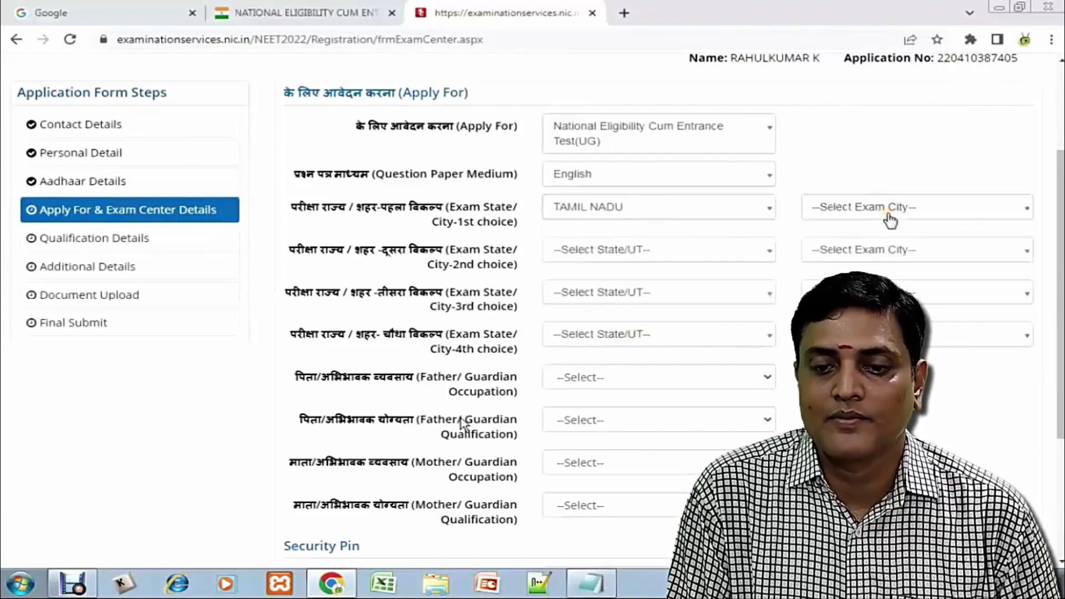
left_click(898, 207)
scroll(970, 357, "down", 3)
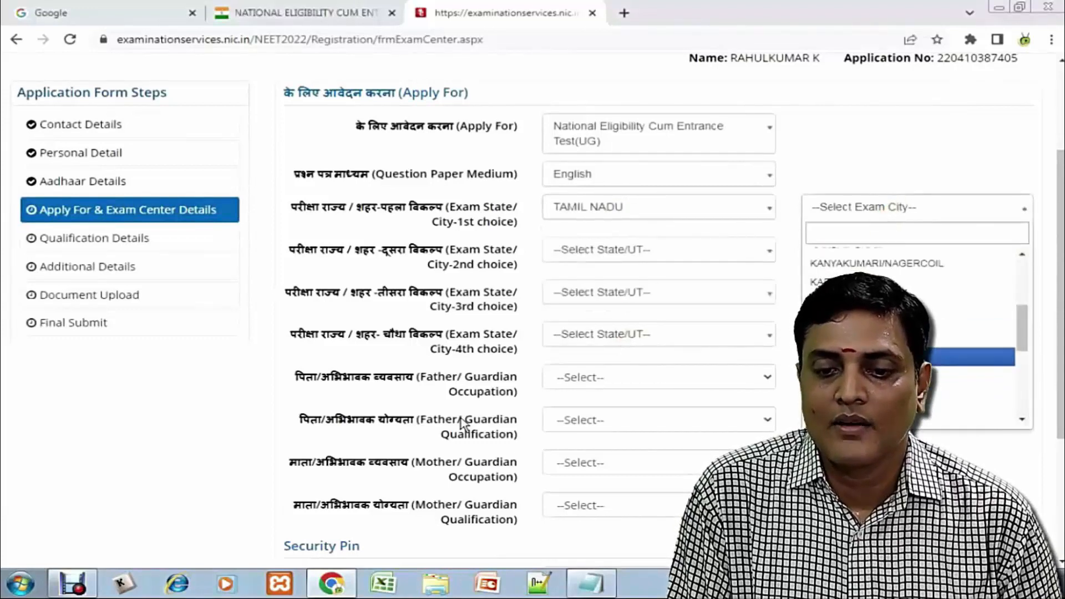
left_click(971, 357)
left_click(658, 250)
left_click(623, 392)
left_click(860, 250)
left_click(868, 256)
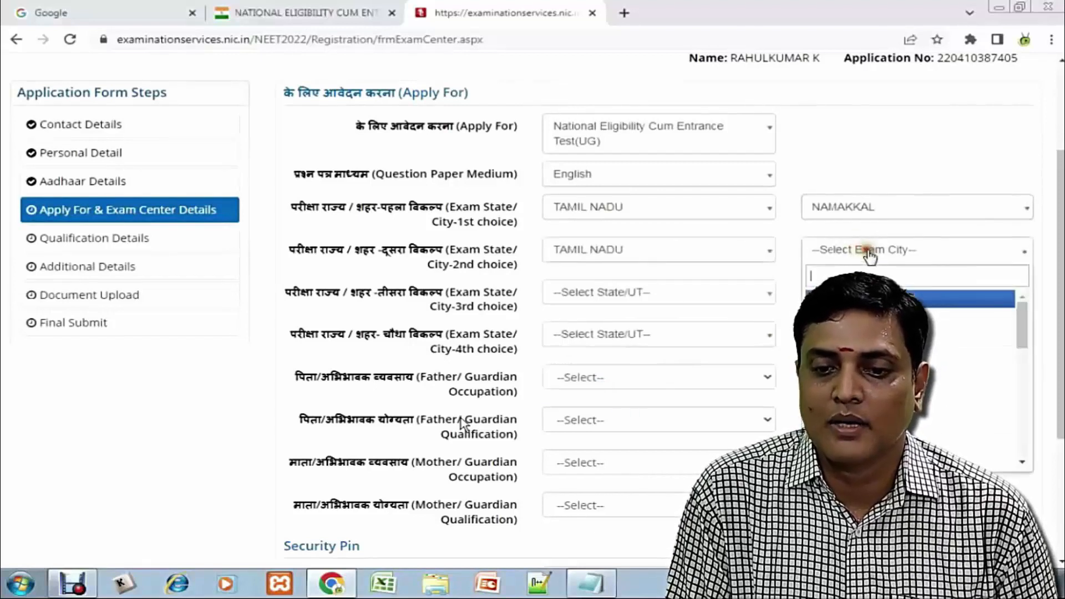
type("S")
left_click(865, 337)
Step: Set the third and fourth exam-centre states to TAMIL NADU, picking Erode as third city
left_click(593, 292)
left_click(597, 434)
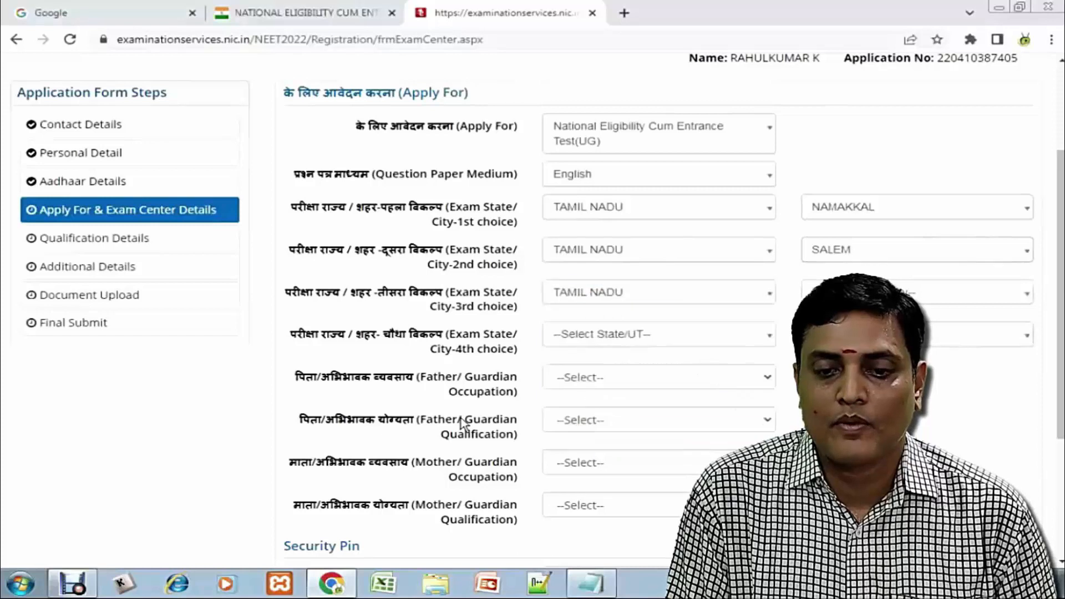
left_click(866, 293)
key("Down")
key("Down")
key("Down")
key("Down")
key("Down")
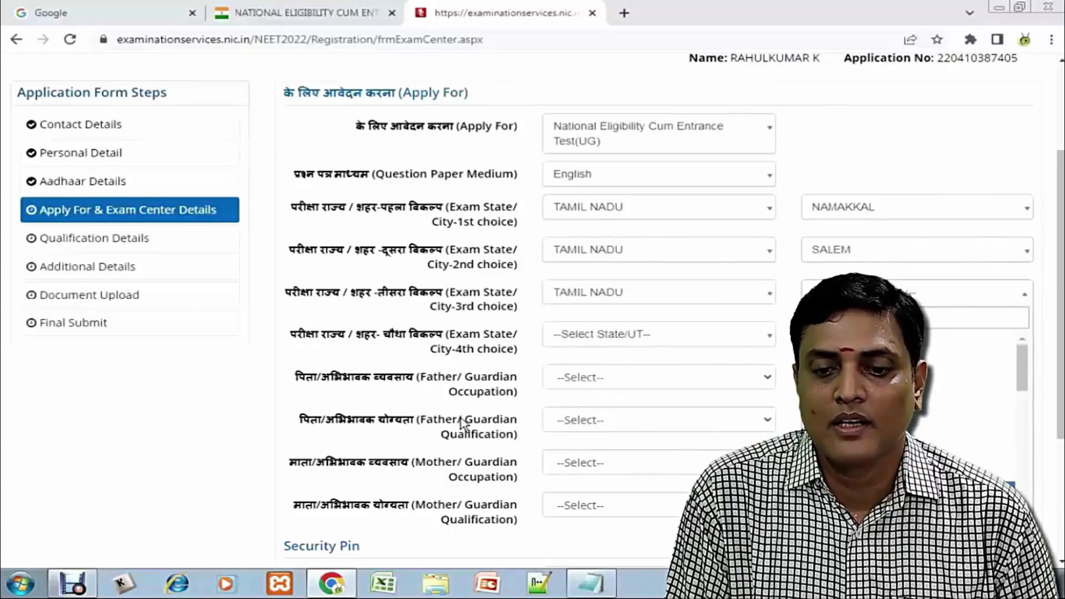
key("Return")
left_click(629, 335)
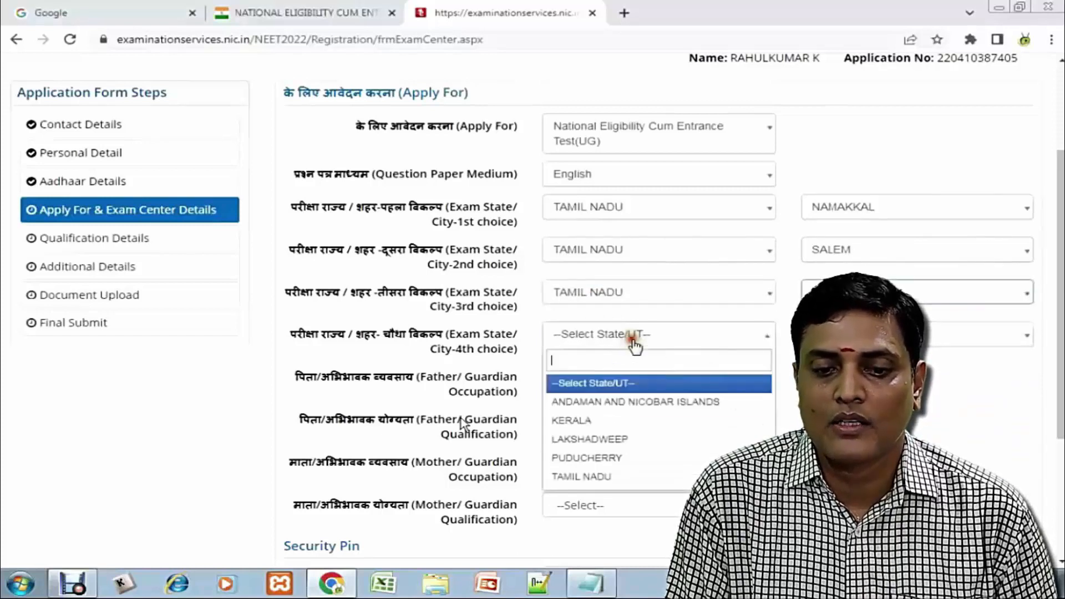
left_click(588, 476)
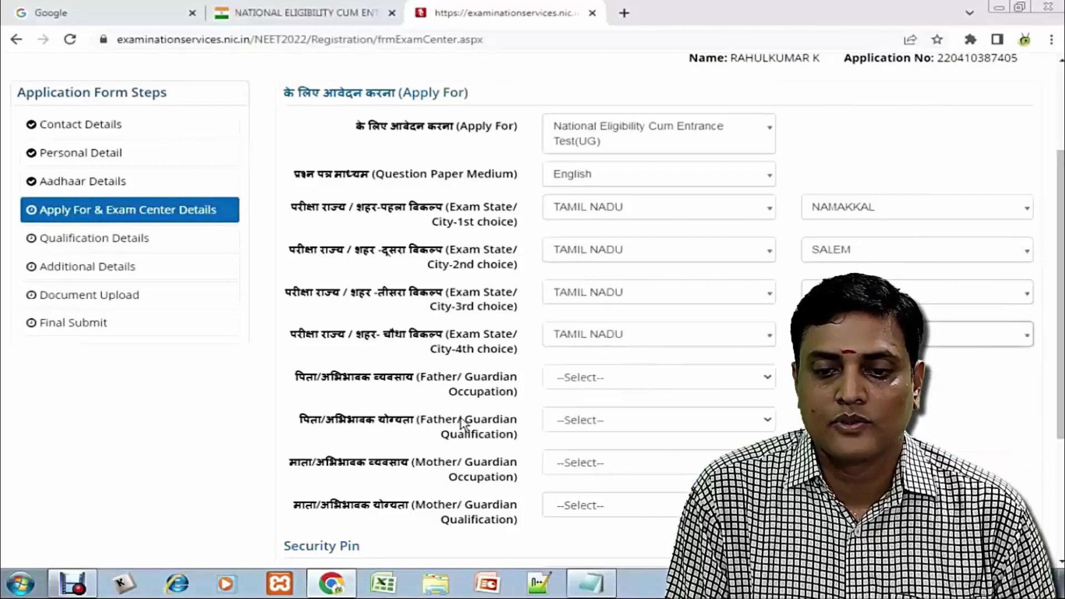
Step: Set father to GOVERNMENT SERVICE, GRADUATE and mother to OTHERS (INCLUDING HOUSE WIFE), ILLITERATE
left_click(669, 382)
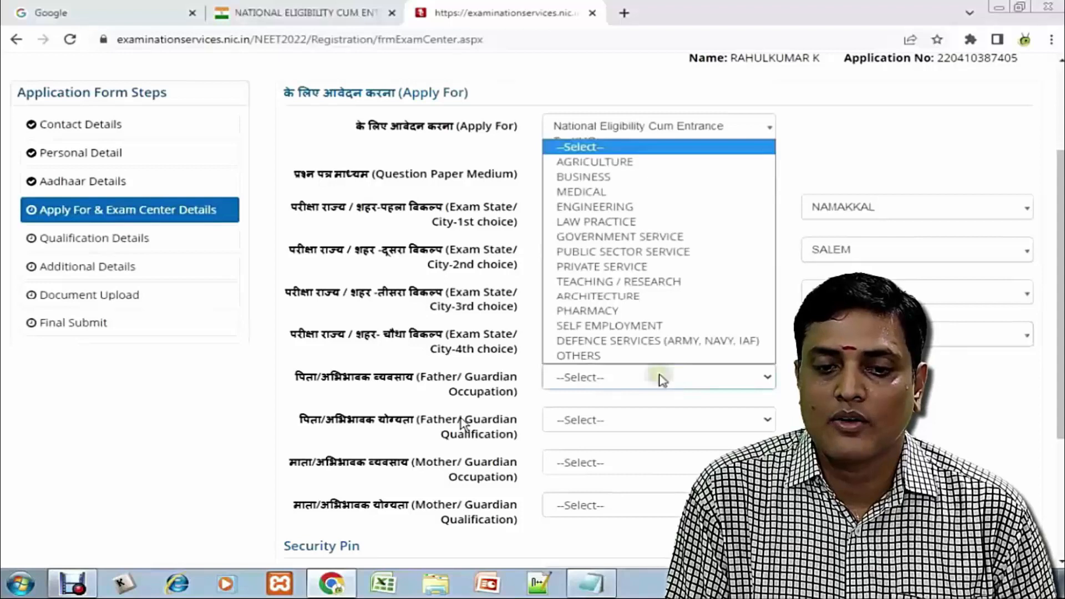
left_click(635, 238)
scroll(633, 344, "down", 3)
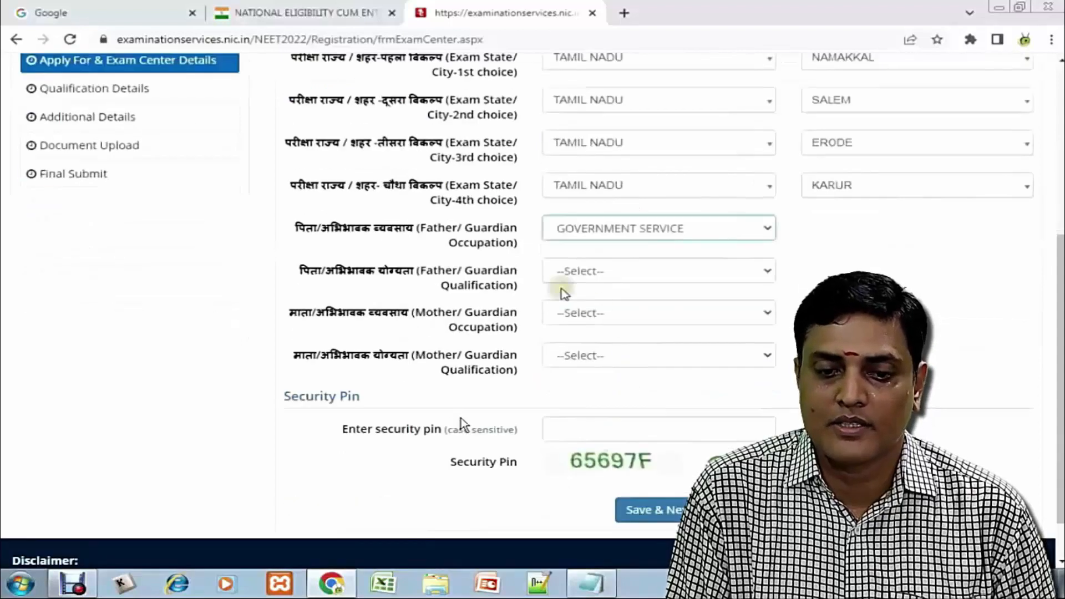
left_click(608, 275)
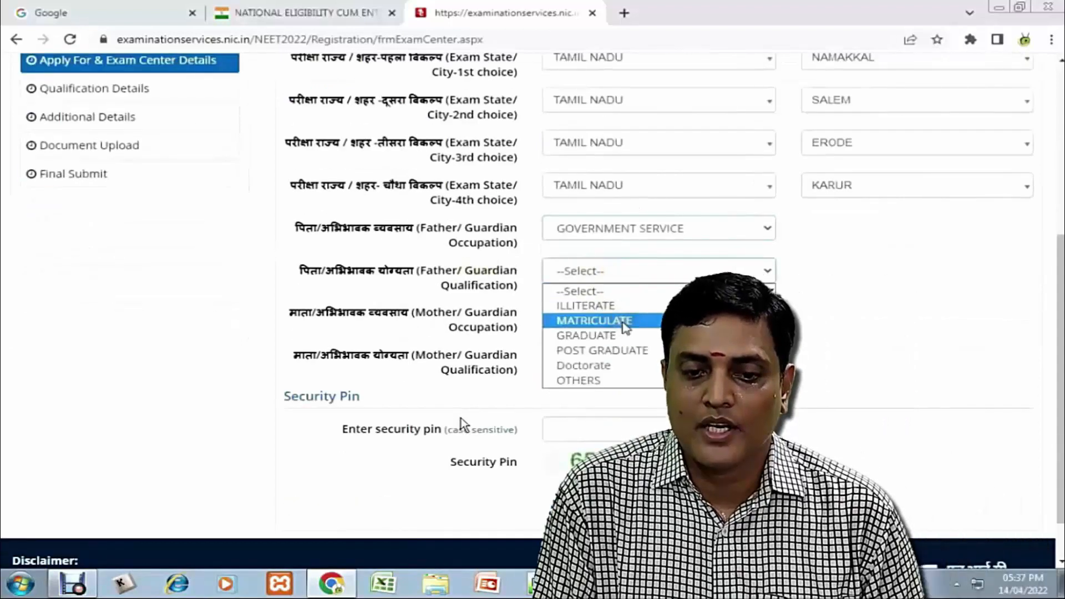
left_click(615, 335)
left_click(610, 312)
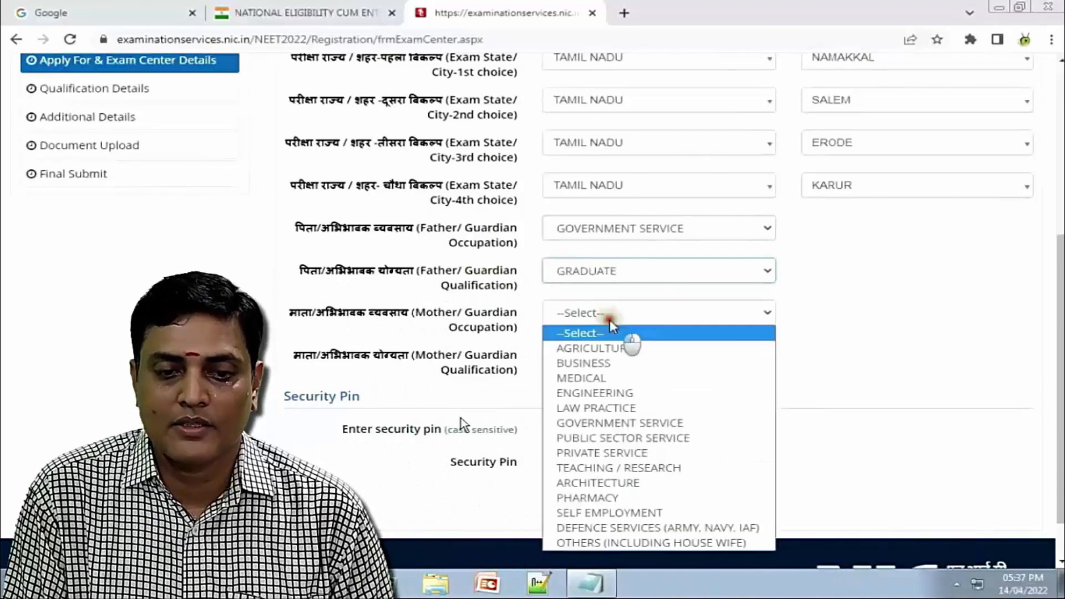
left_click(593, 544)
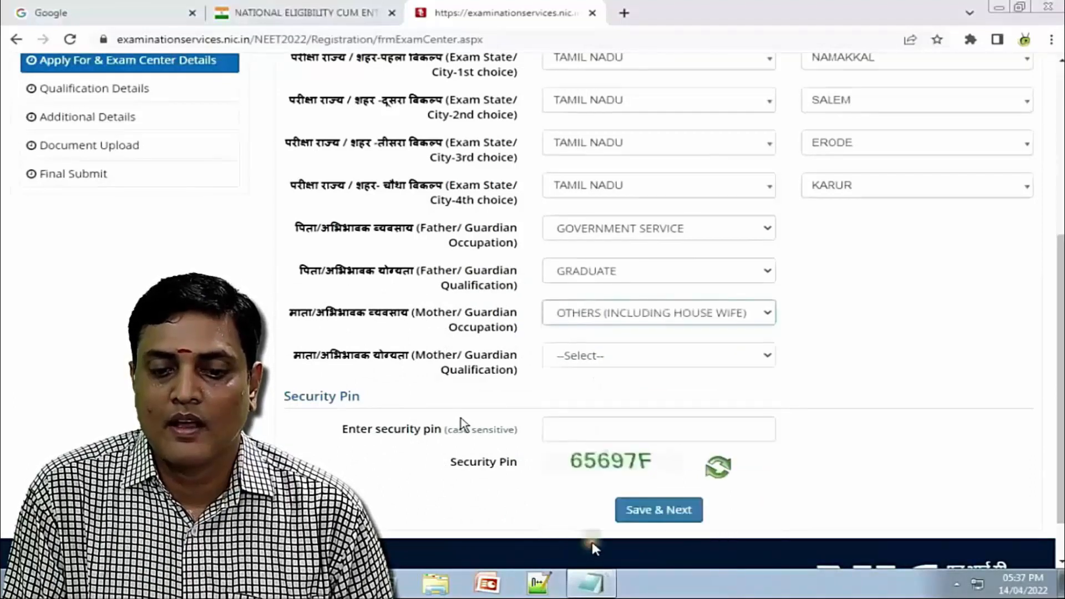
left_click(636, 358)
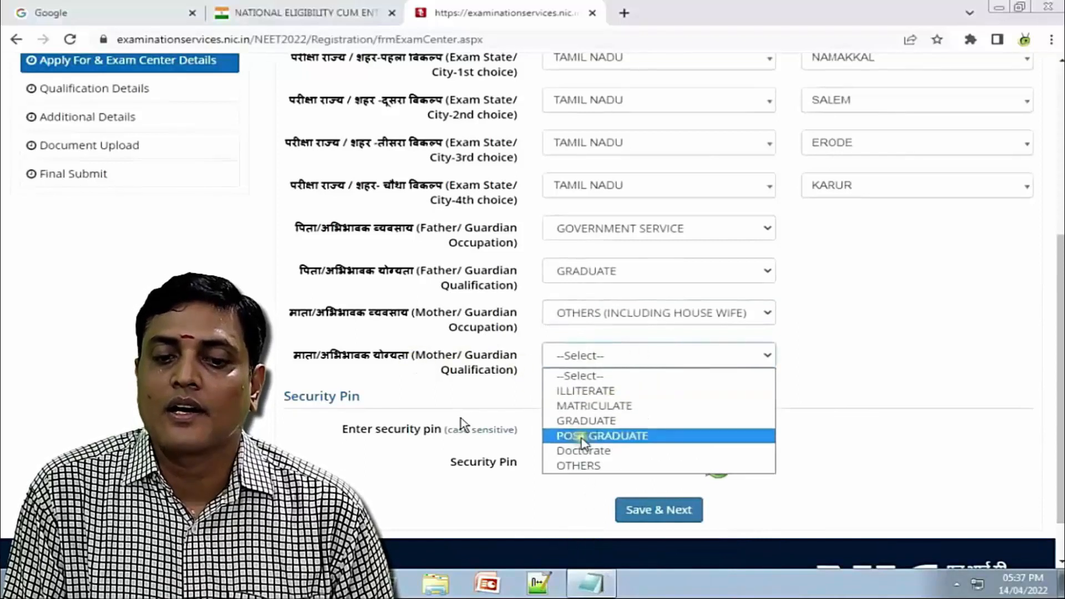
left_click(596, 391)
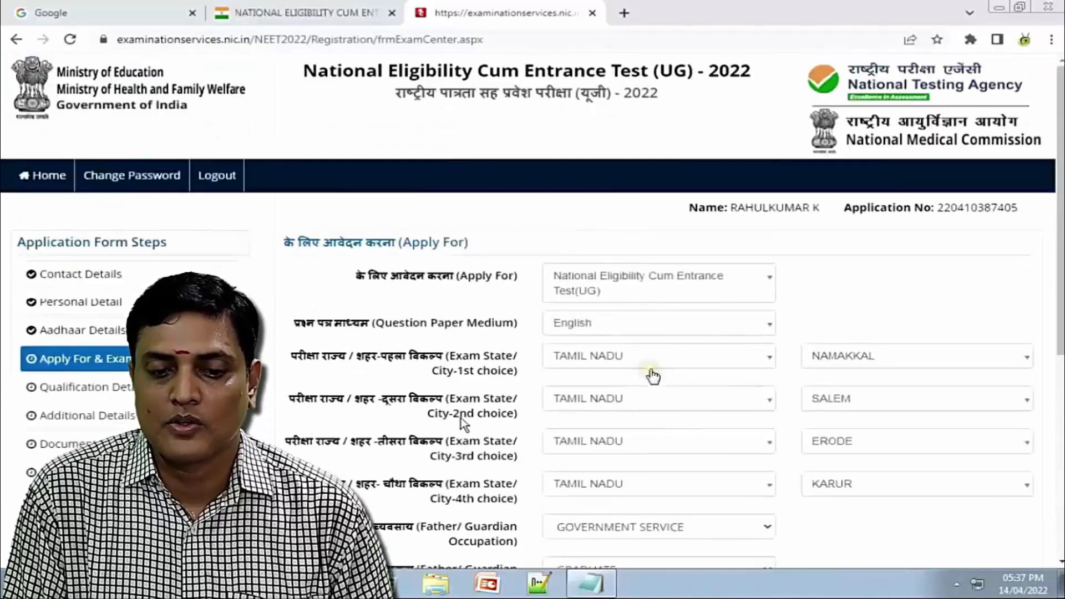
left_click(586, 372)
type("65697F")
left_click(650, 453)
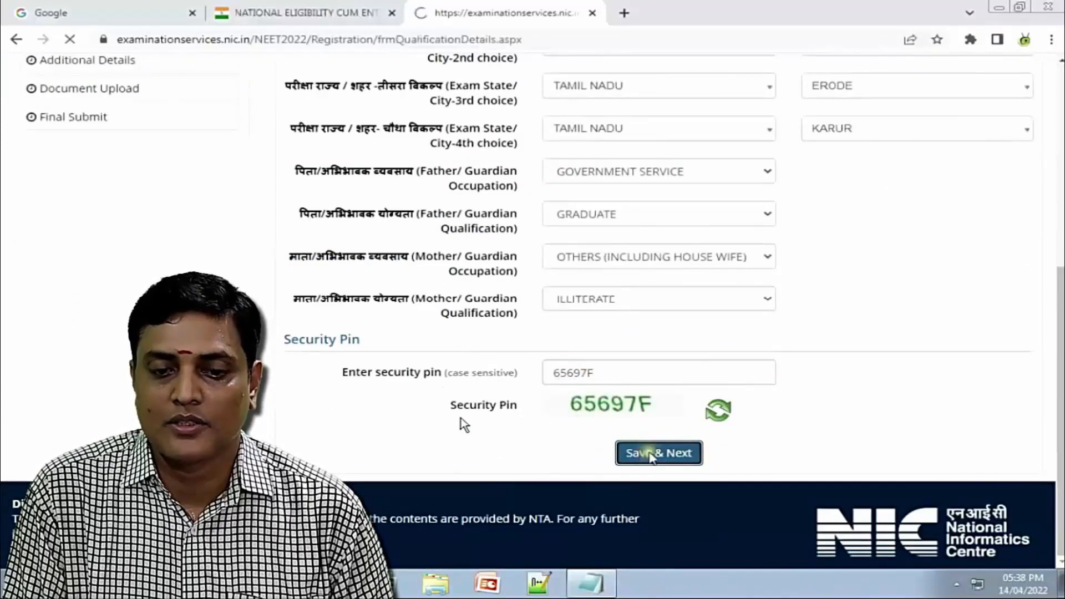
Step: Mark 10th as Passed in 2020, 10th or Equivalent, Rural schooling, Private Unaided school
left_click(594, 177)
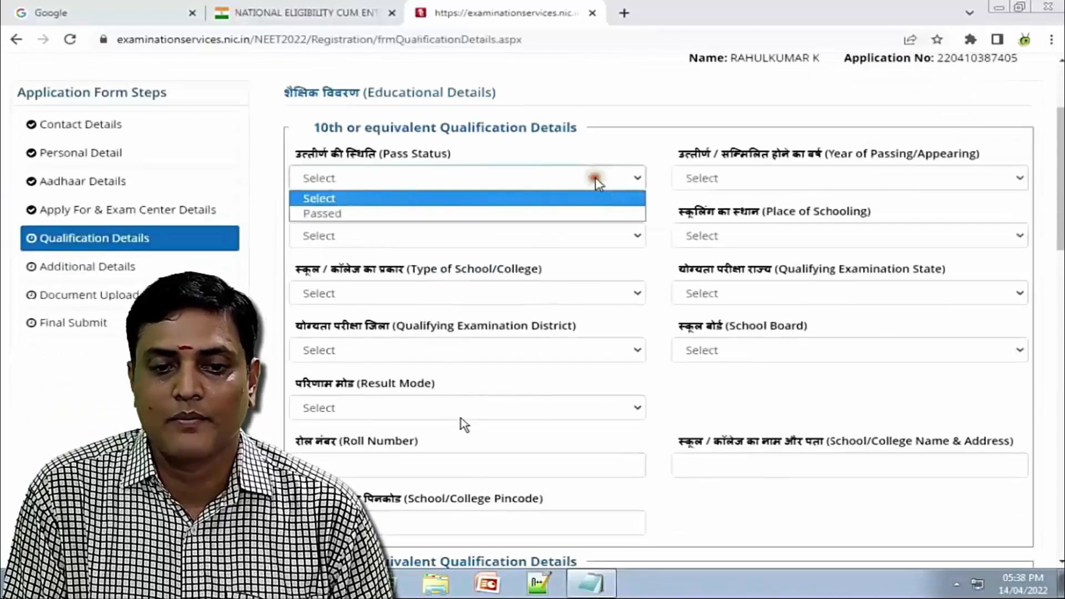
left_click(427, 214)
left_click(778, 176)
left_click(760, 200)
left_click(778, 177)
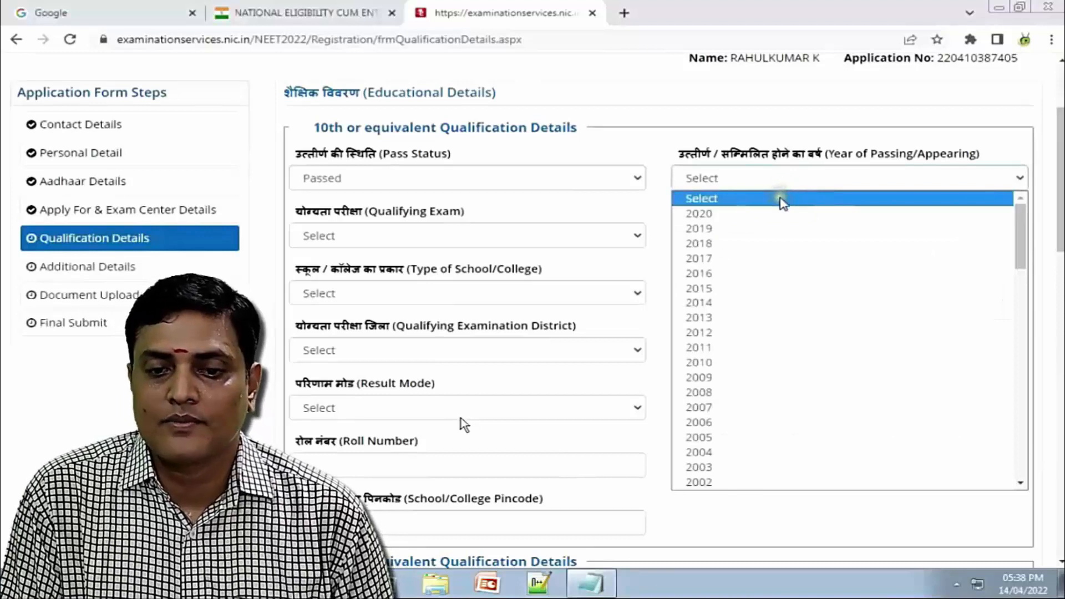
left_click(742, 215)
left_click(432, 237)
left_click(432, 271)
left_click(742, 235)
left_click(729, 256)
left_click(728, 237)
left_click(721, 271)
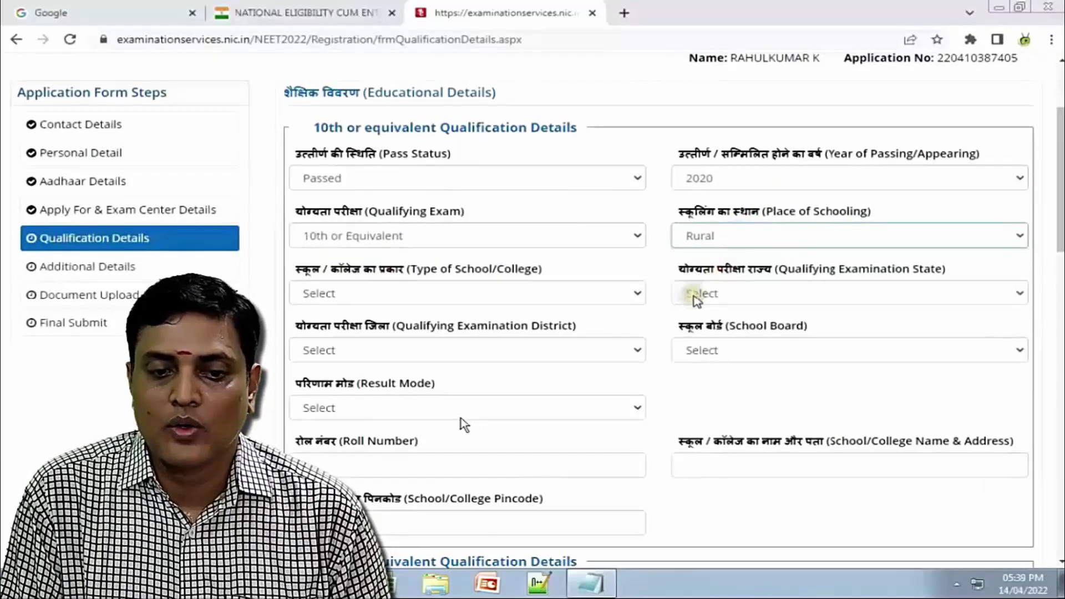
left_click(432, 292)
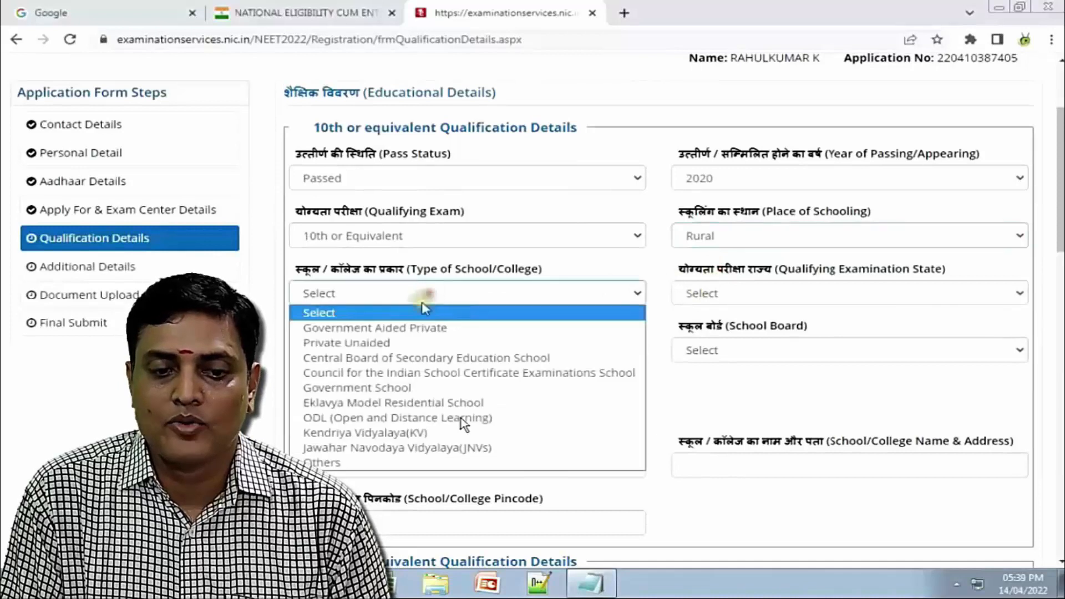
left_click(383, 343)
Step: Set qualifying state TAMIL NADU, district NAMAKKAL, Tamil Nadu state board, result mode Percentage
left_click(714, 300)
left_click(713, 299)
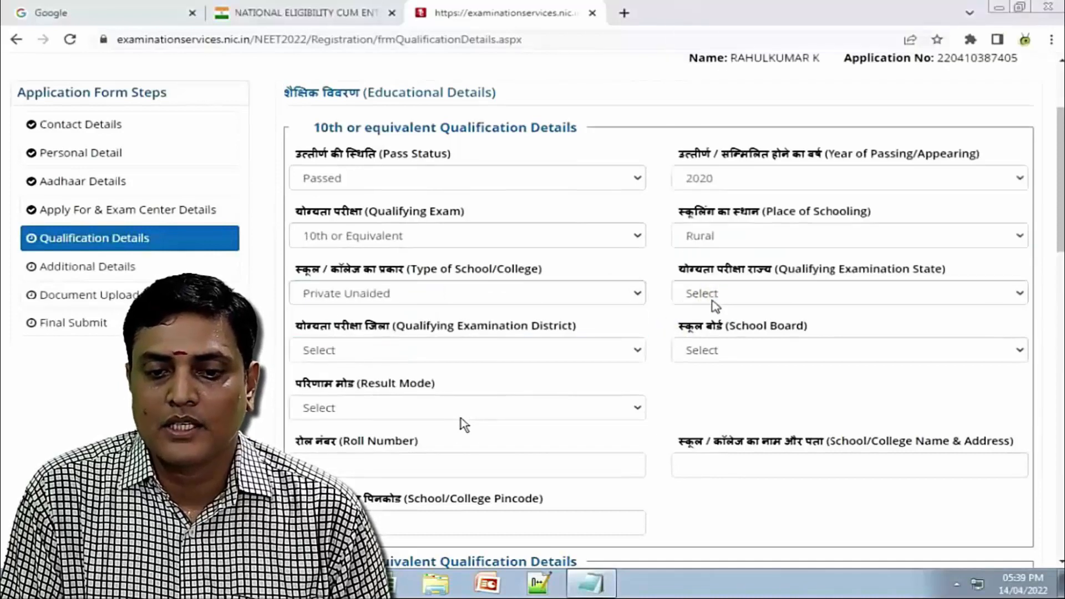
left_click(711, 299)
key("t")
left_click(706, 272)
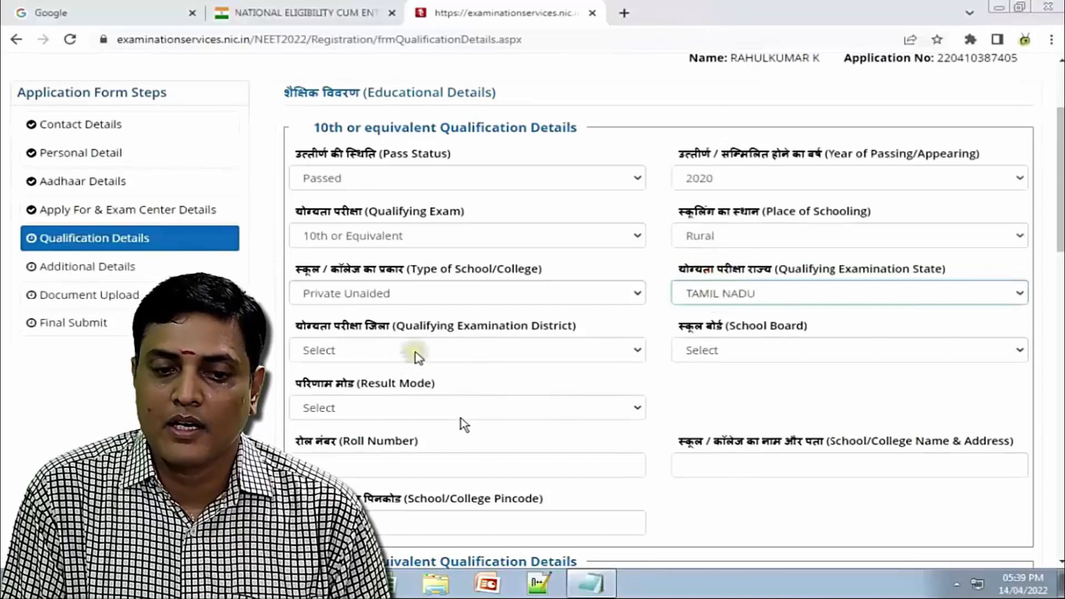
left_click(416, 351)
left_click(333, 255)
left_click(774, 347)
key("t")
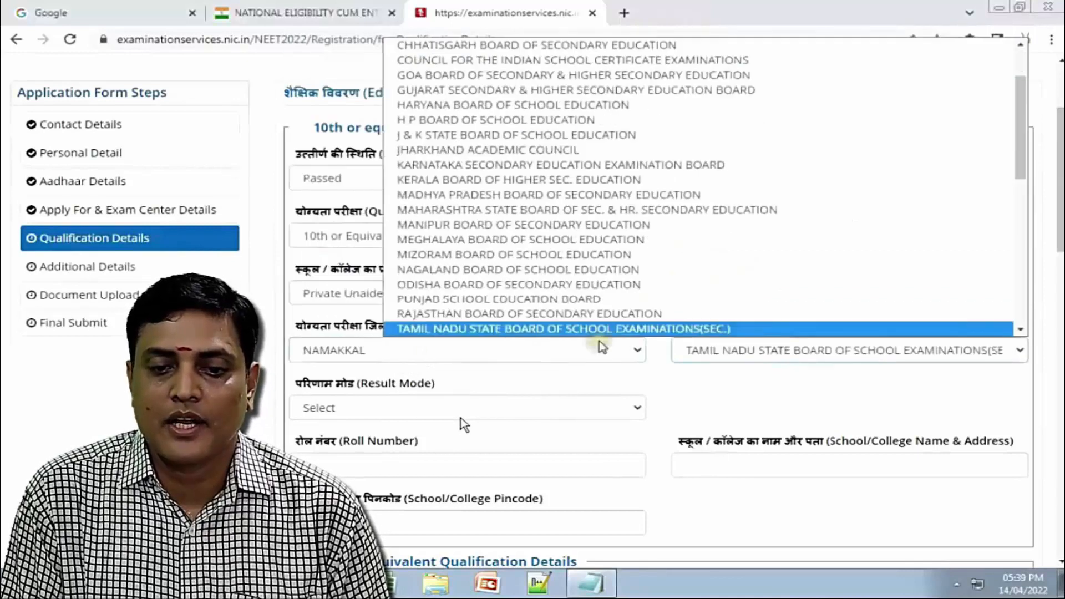
left_click(601, 328)
left_click(456, 411)
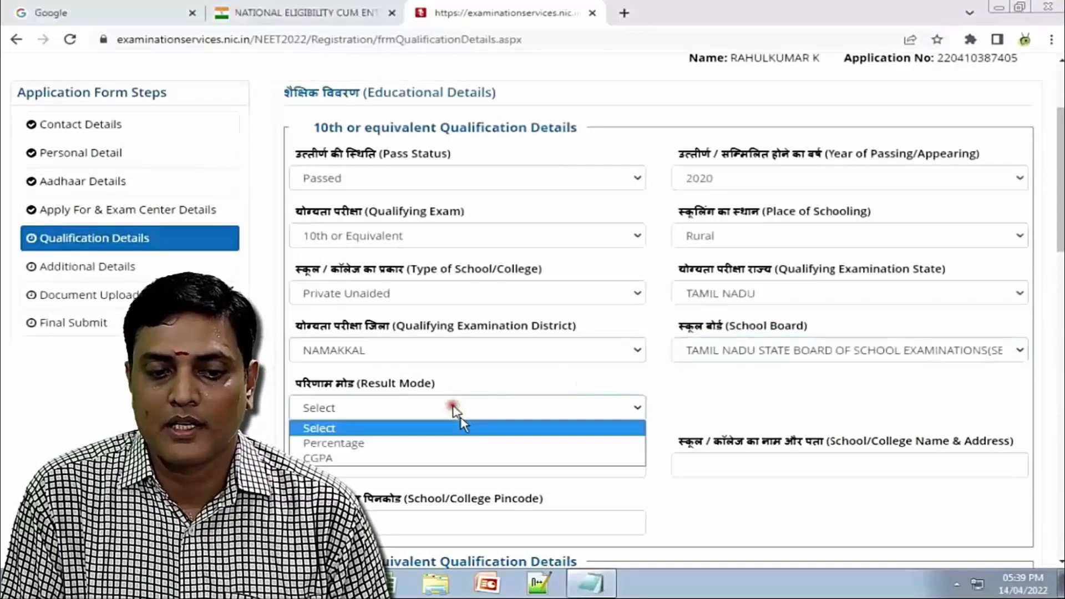
left_click(348, 444)
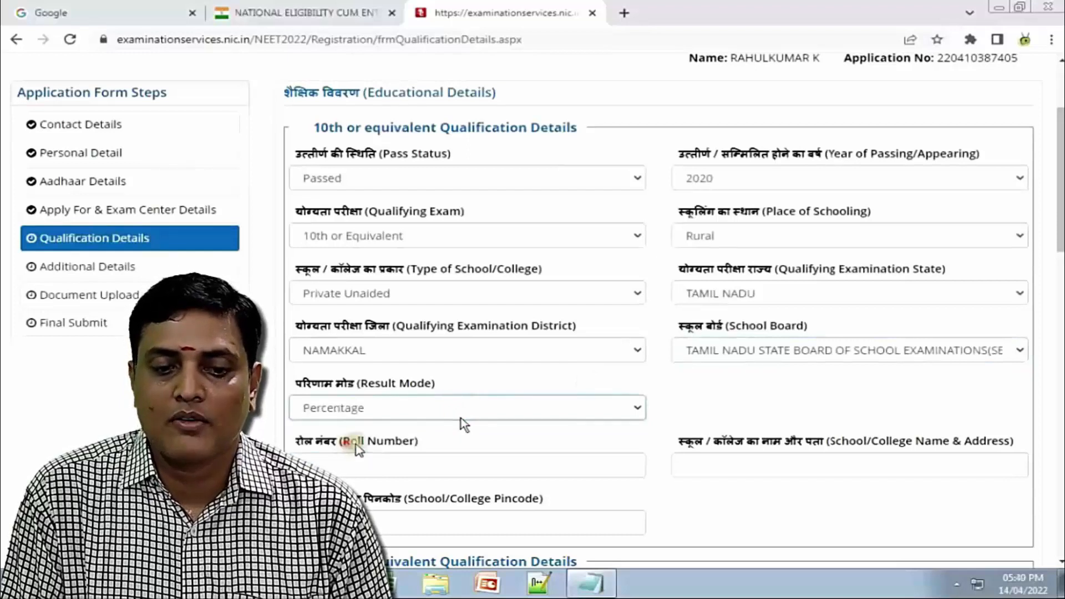
left_click(430, 406)
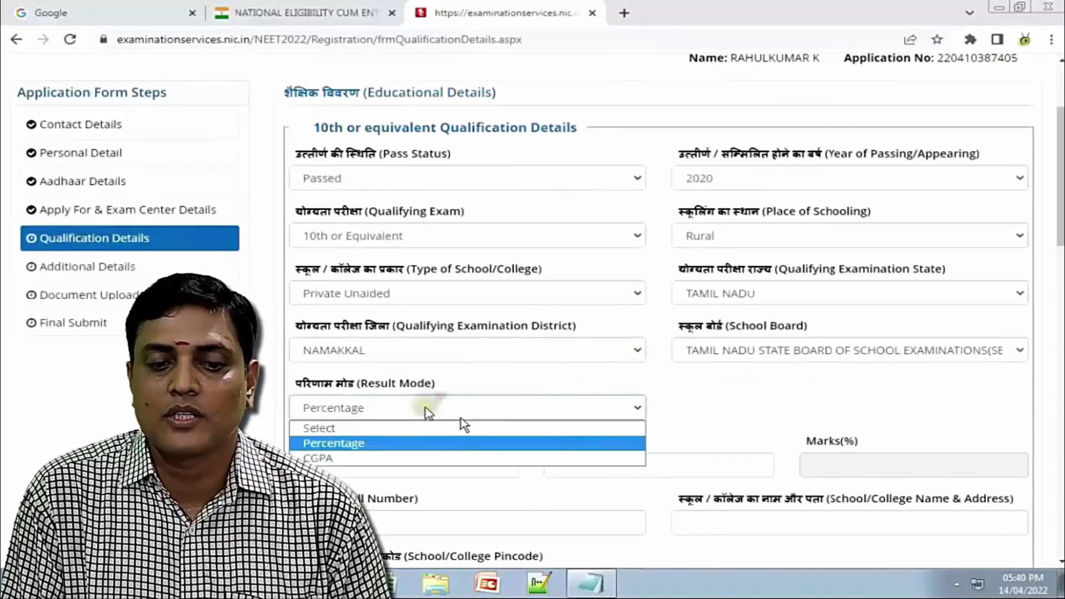
left_click(434, 442)
Step: Enter 458 marks, roll number, school SRI VIDHYA MANDIR MATRICULATION SCHOOL KURUKKAPURA, pincode 637403
scroll(434, 440, "down", 2)
left_click(408, 324)
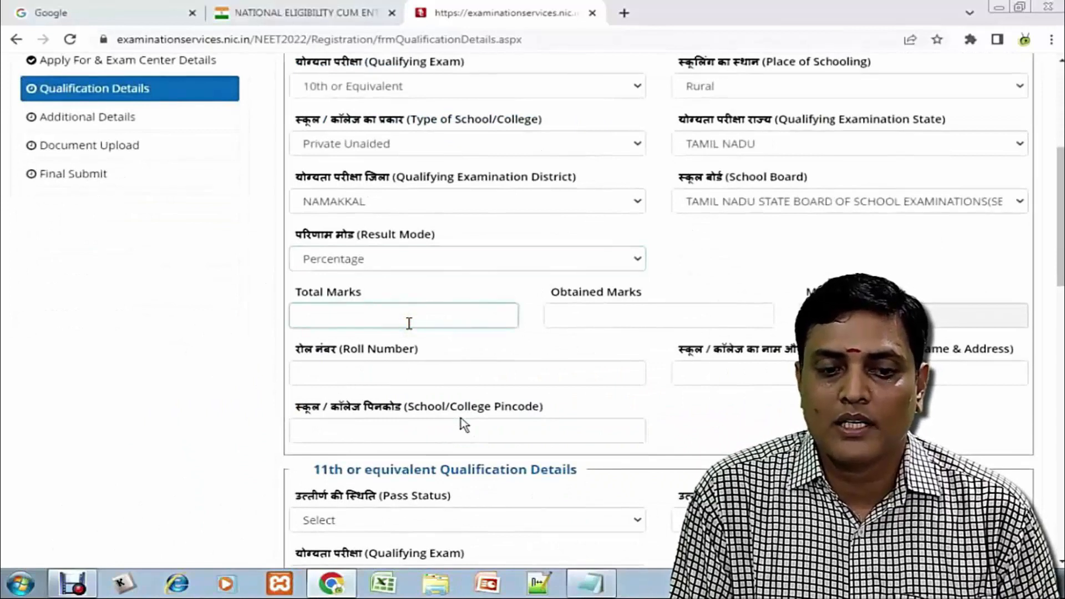
left_click(578, 312)
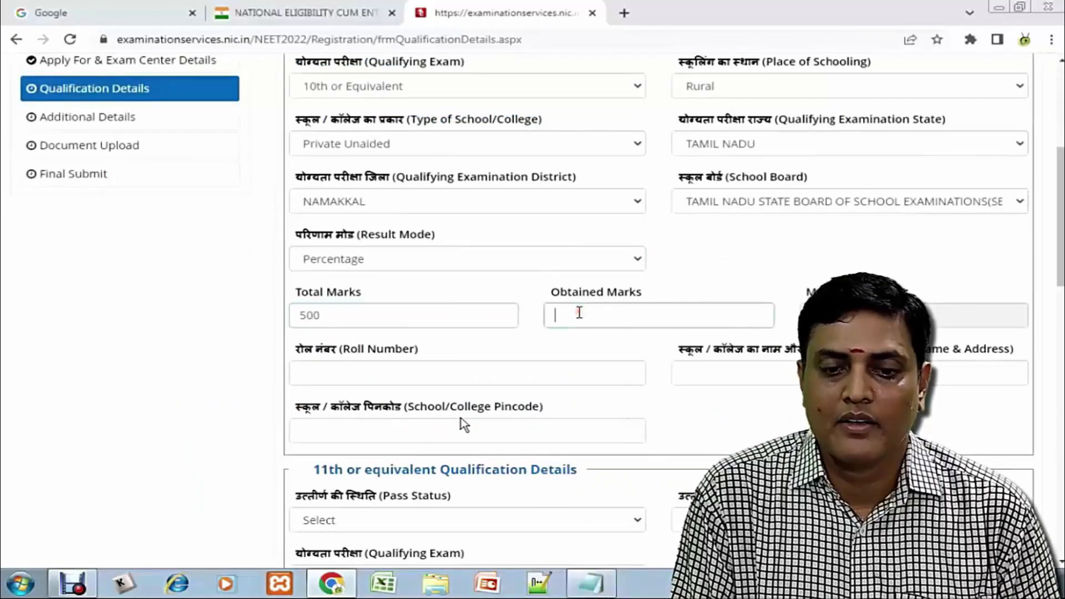
type("458")
left_click(403, 374)
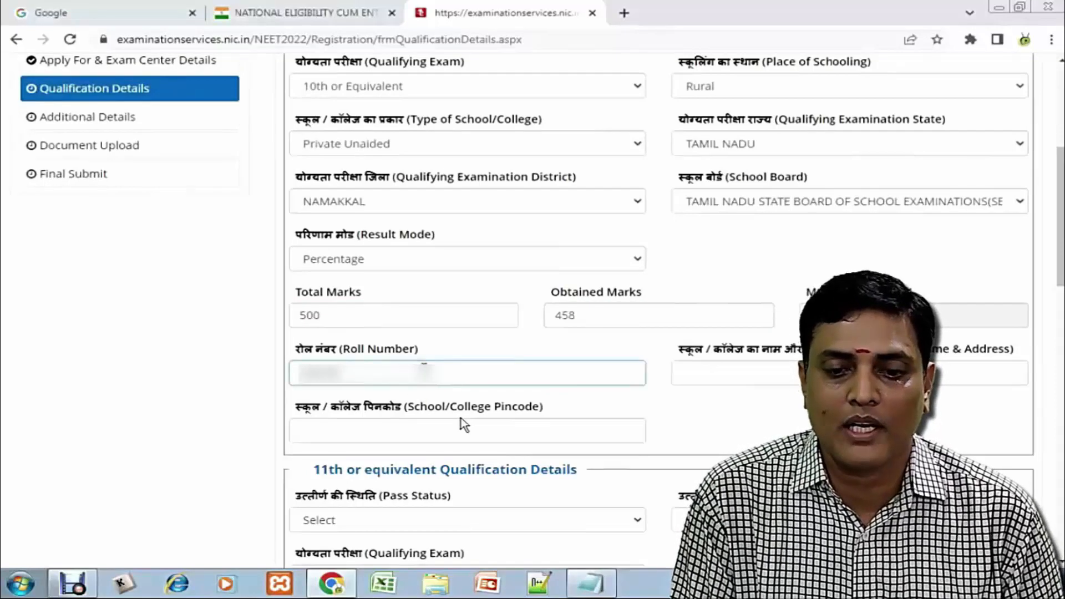
key("Tab")
scroll(464, 425, "down", 3)
type("SRI VIDHYA")
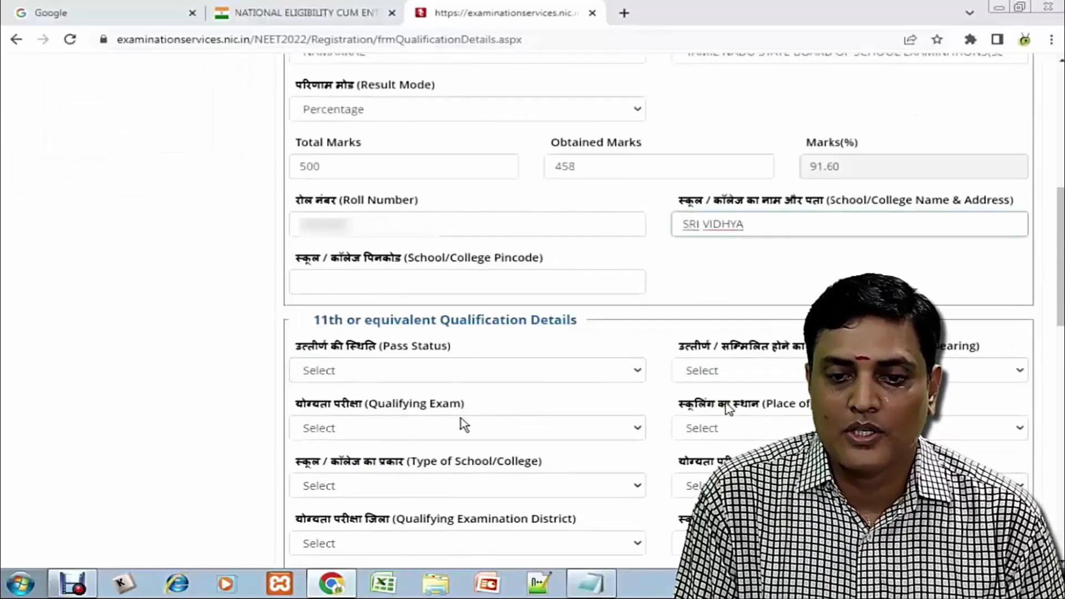
type(" MANDIR MATRICULATION SCHOOL KURUKKAPURA")
key("Tab")
type("637403")
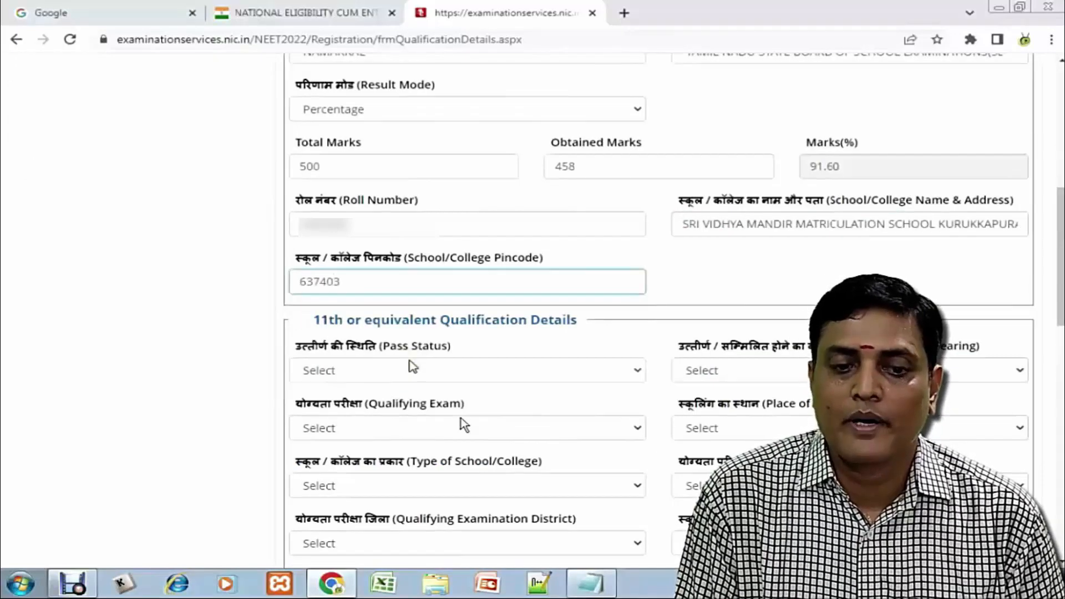
Step: Set the 11th pass status to Not Applicable
scroll(412, 366, "down", 3)
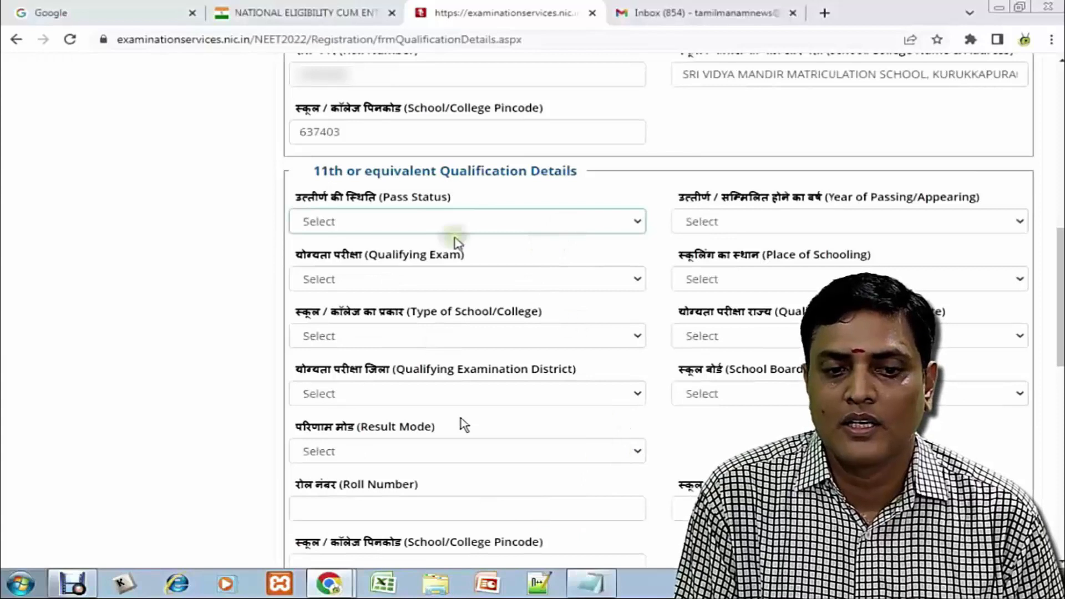
left_click(453, 224)
left_click(380, 272)
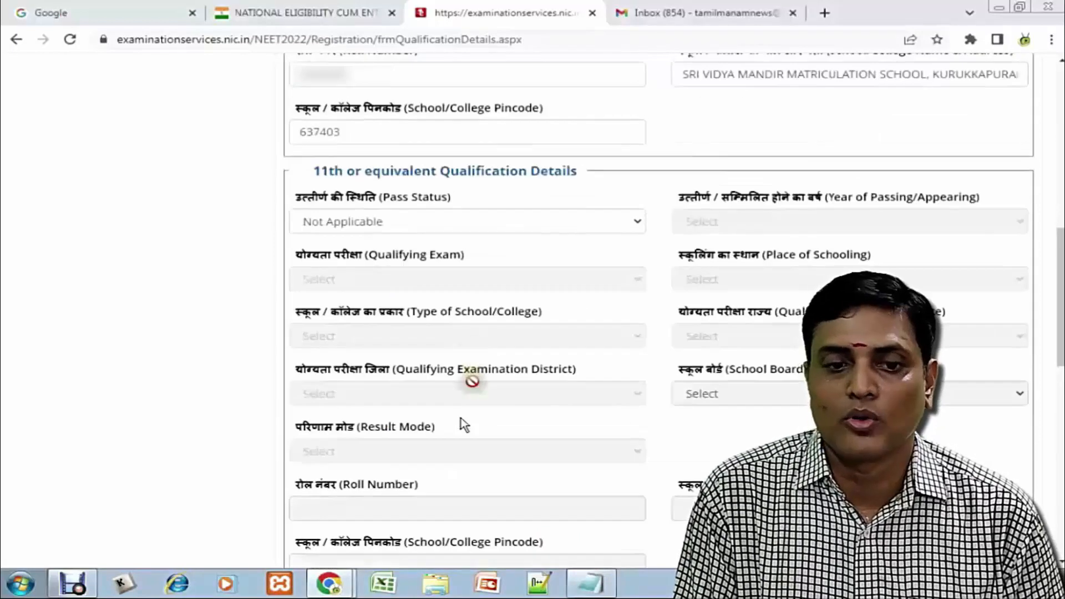
Step: Set 12th status to Appearing, year 2022, qualifying exam CODE: 01, place of schooling Rural
scroll(465, 425, "down", 5)
left_click(467, 359)
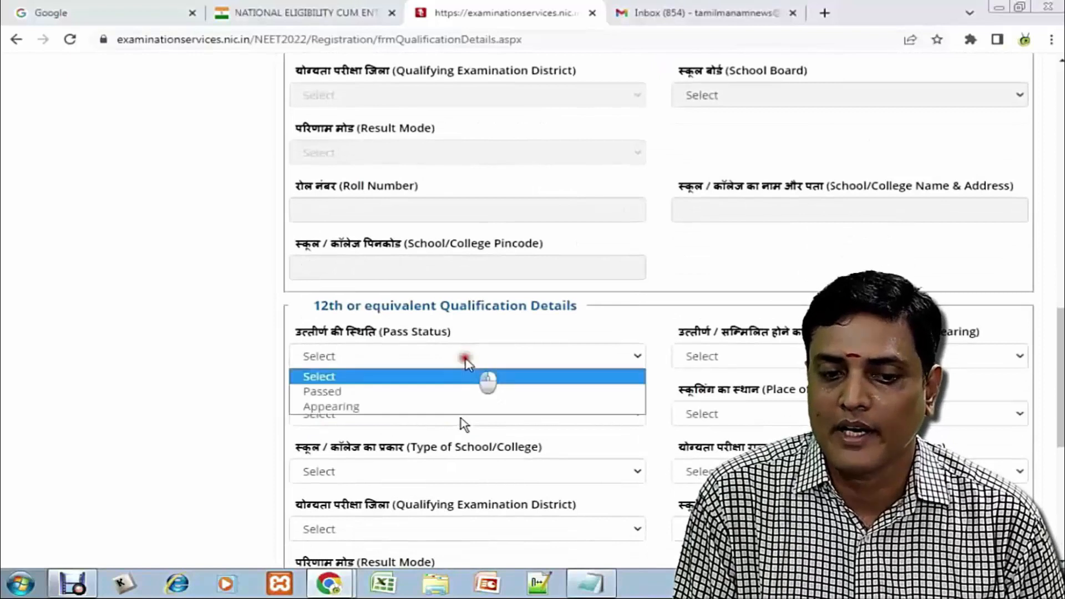
left_click(382, 392)
left_click(397, 356)
left_click(721, 358)
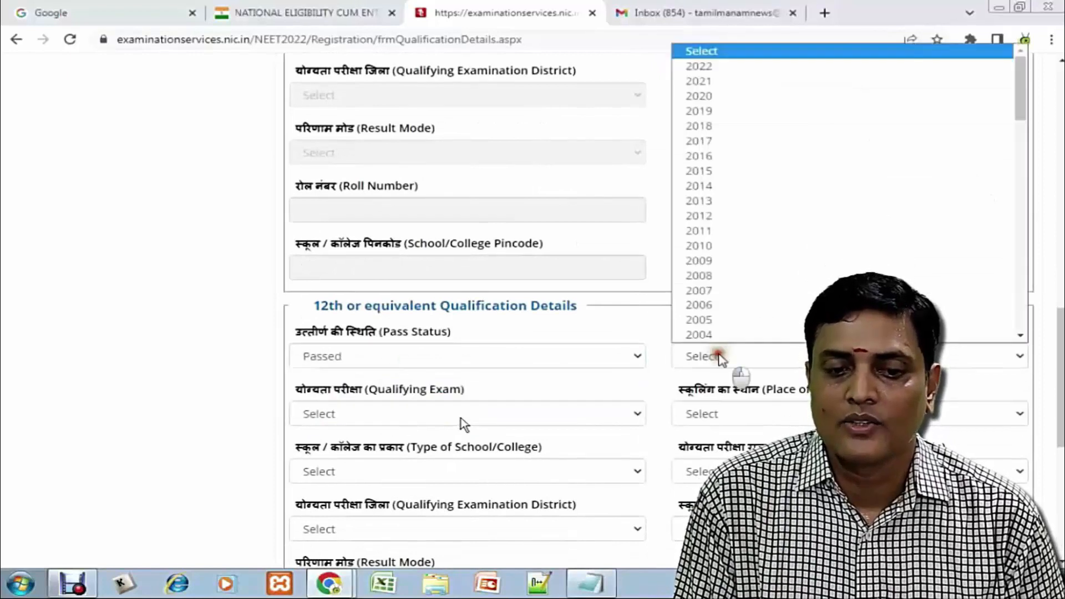
left_click(698, 66)
left_click(339, 265)
left_click(382, 213)
left_click(351, 257)
left_click(491, 260)
left_click(388, 300)
left_click(741, 261)
scroll(721, 238, "down", 2)
scroll(694, 209, "up", 2)
left_click(708, 264)
left_click(697, 301)
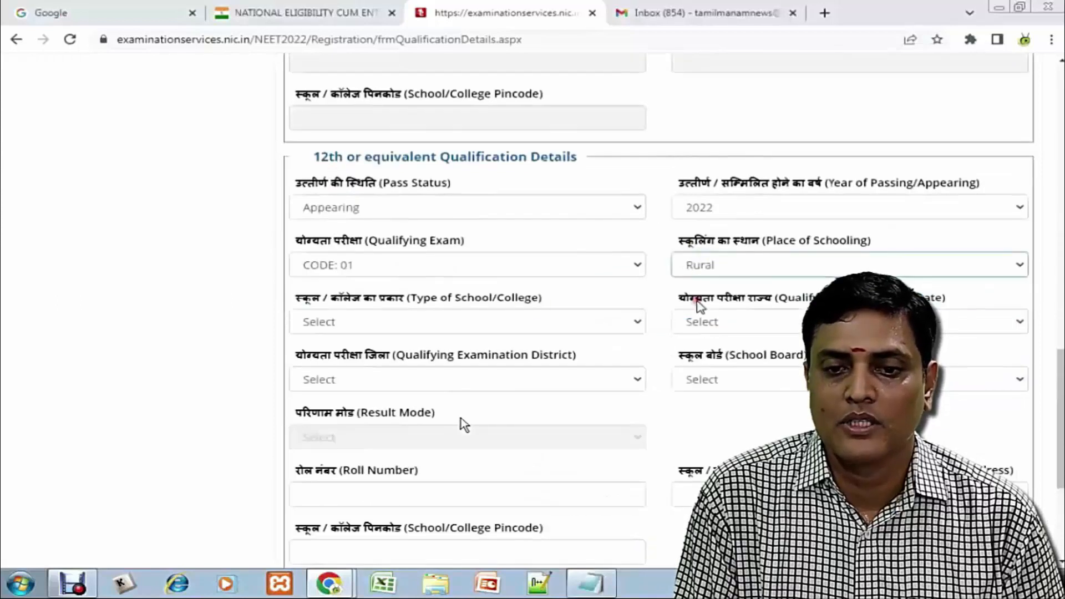
Step: Choose Private Unaided school type, TAMIL NADU state, NAMAKKAL district and Tamil Nadu board
left_click(464, 322)
left_click(471, 388)
left_click(777, 323)
left_click(774, 323)
left_click(771, 323)
key("t")
left_click(746, 304)
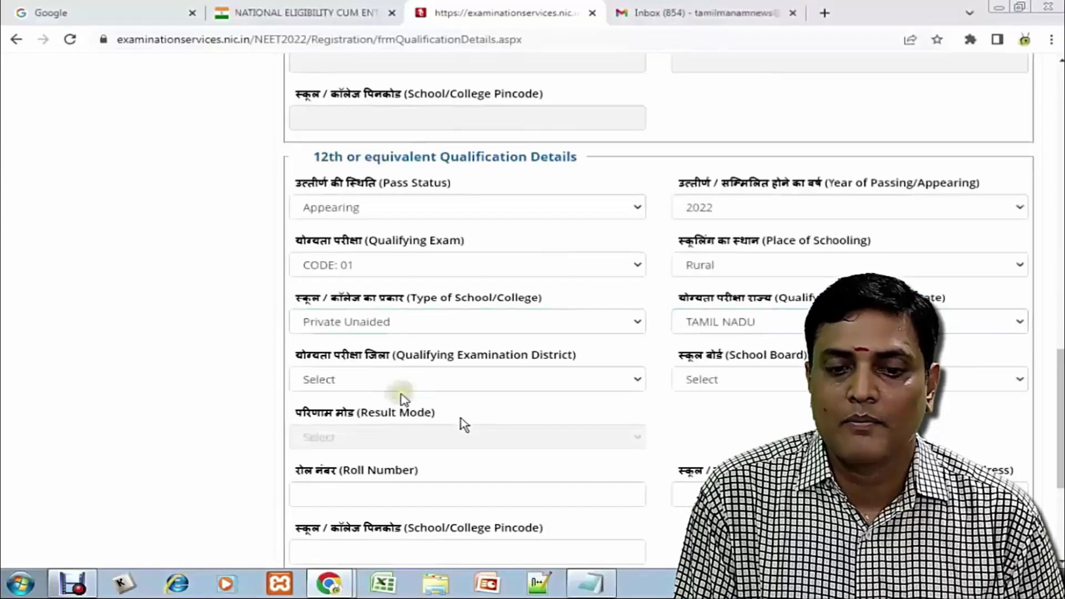
left_click(402, 389)
left_click(366, 281)
left_click(729, 378)
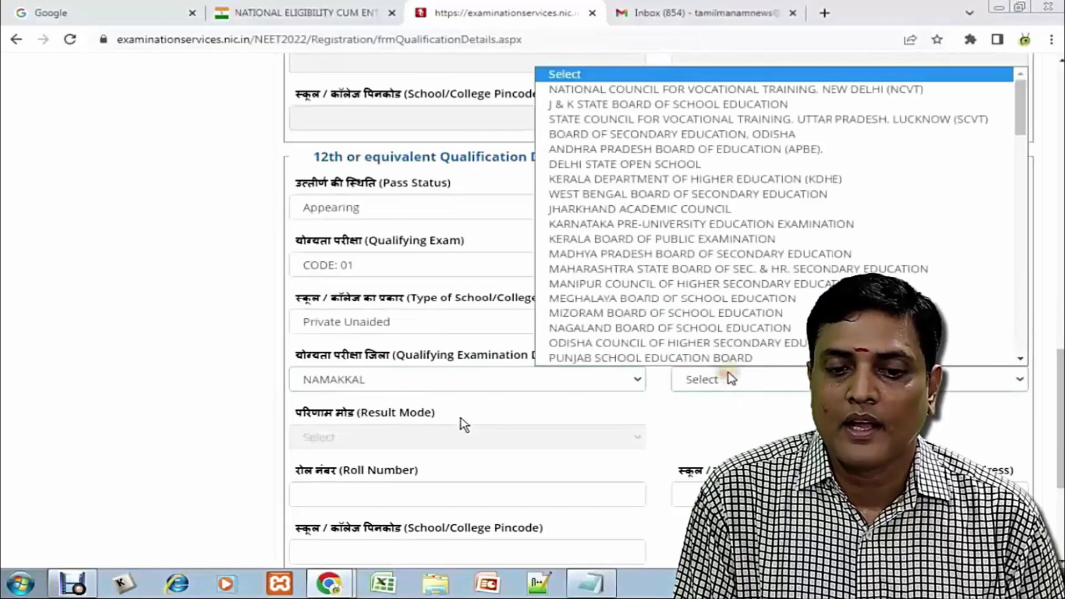
key("t")
left_click(756, 381)
Step: Enter school 'SRI VIDYA MANDIR MATRIC HR SEC SCHOOL GURUSAMIPALAYAM', pincode 637403, security pin, then save
scroll(499, 399, "down", 3)
left_click(412, 343)
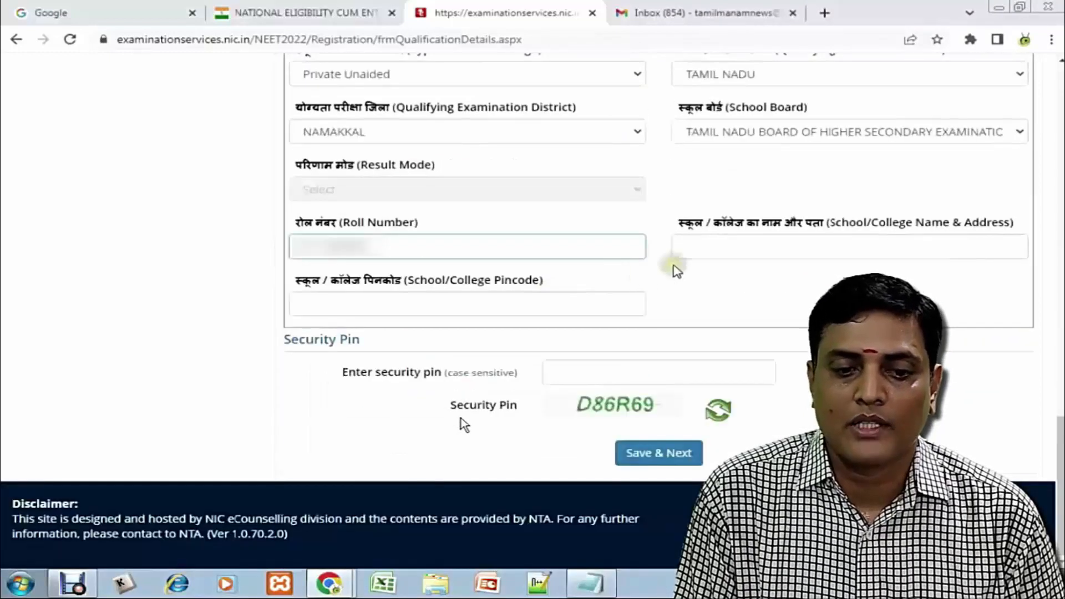
left_click(690, 251)
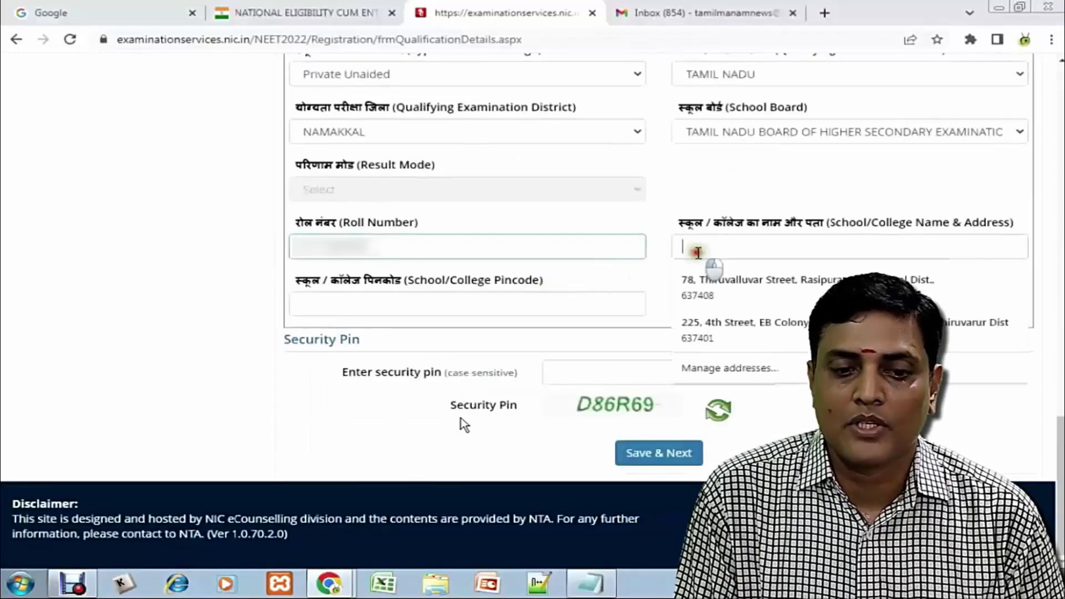
type("S")
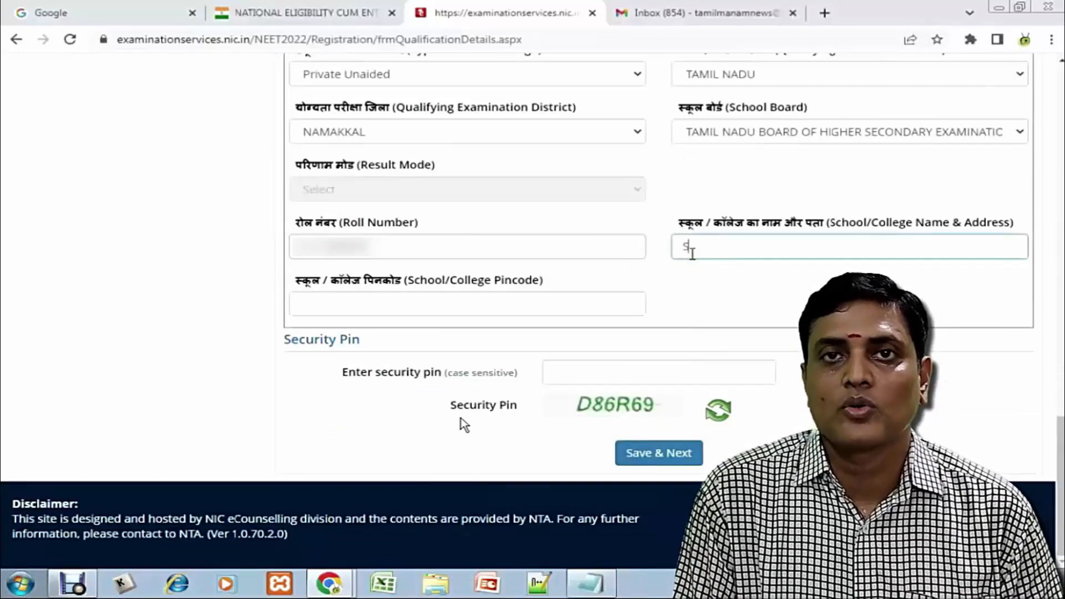
type("RI VIDYA MANDIR MATRIC HR SEC SCHOOL GURUSAMIPALAYAM")
key("Tab")
type("637403")
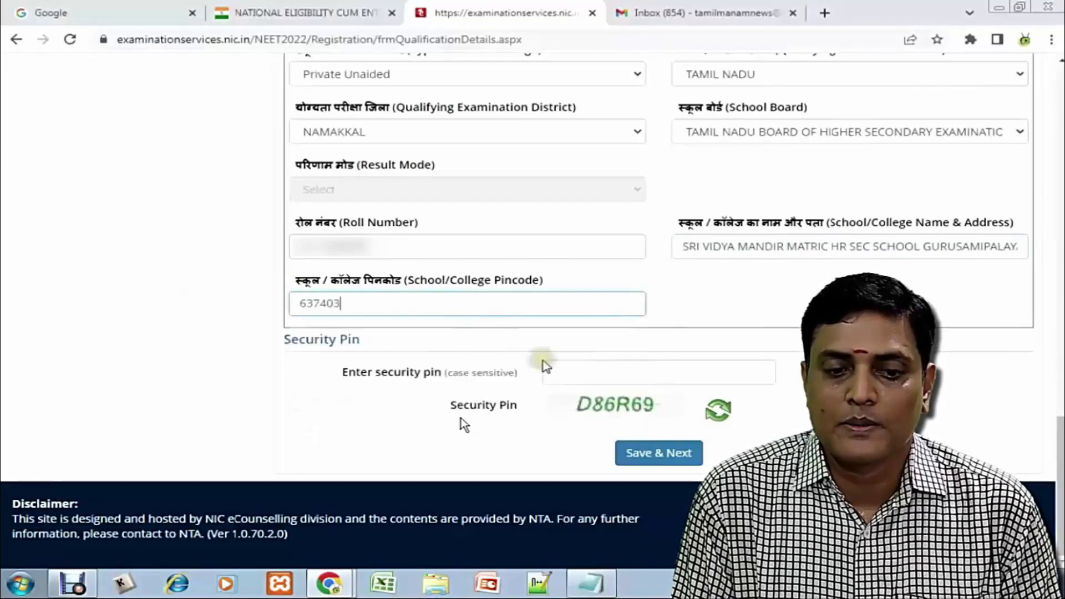
left_click(594, 376)
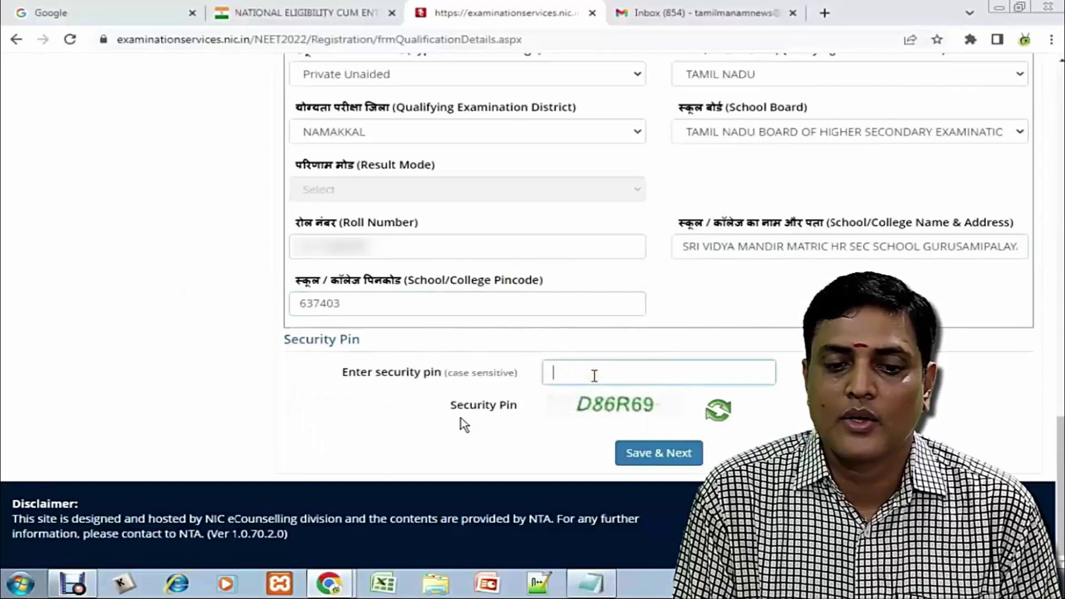
type("D86R69")
left_click(656, 455)
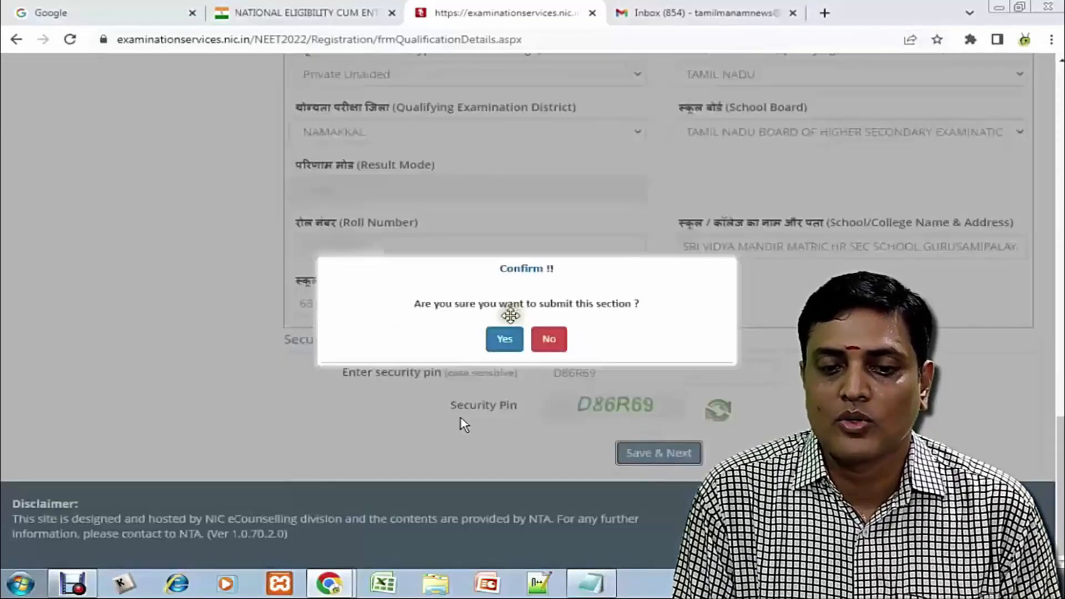
Step: Confirm the qualification section, answer No to previous NEET appearance, and pick India as birthplace
left_click(505, 339)
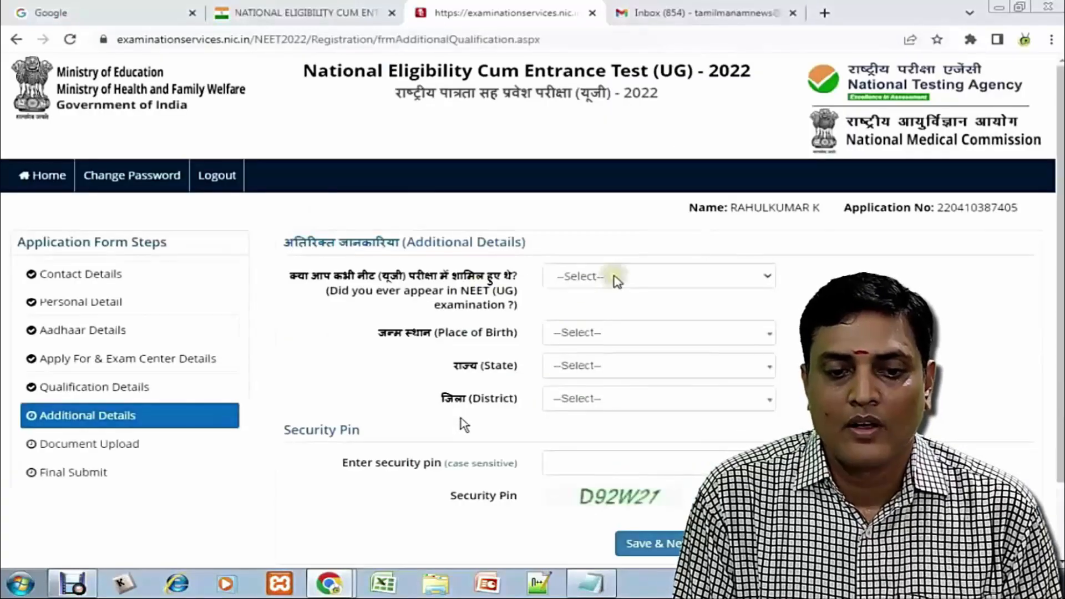
left_click(614, 277)
left_click(582, 323)
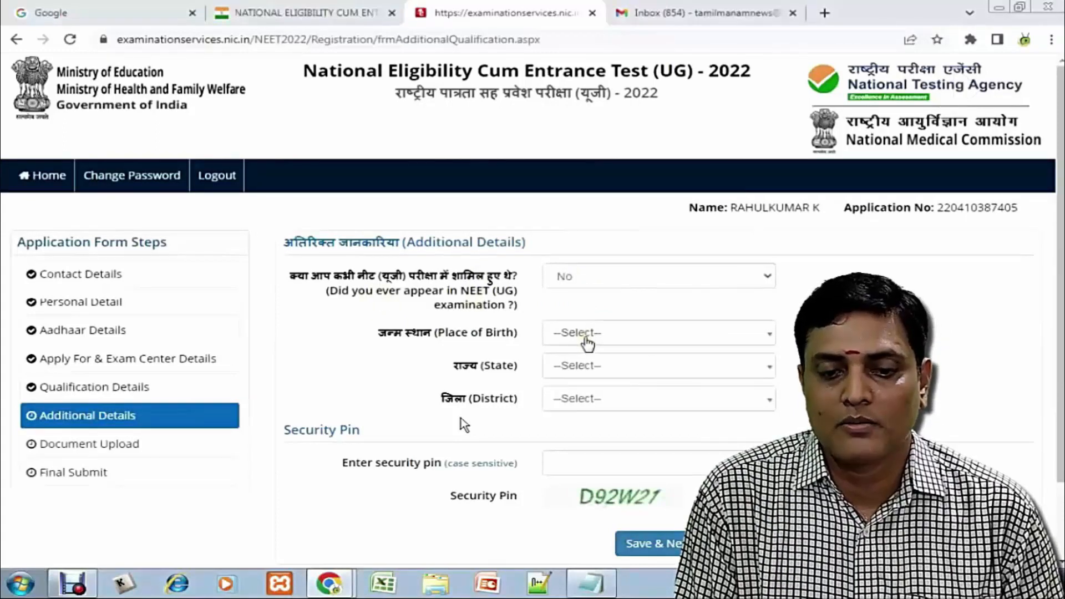
left_click(680, 334)
type("T")
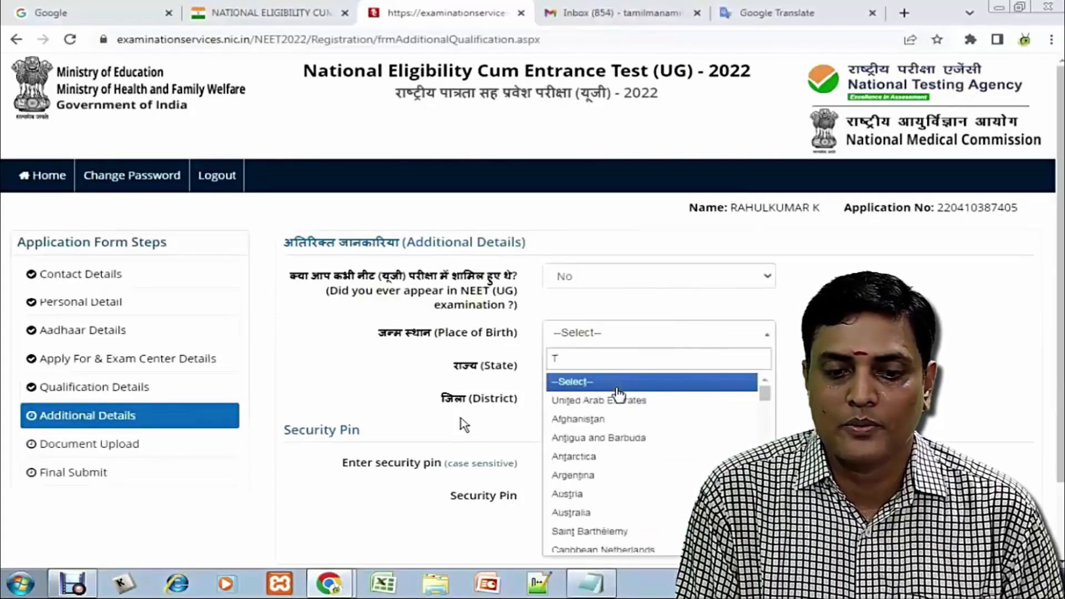
left_click(577, 381)
Step: Set the birth state to TAMIL NADU and the birth district to NAMAKKAL
left_click(572, 369)
type("ta")
left_click(573, 435)
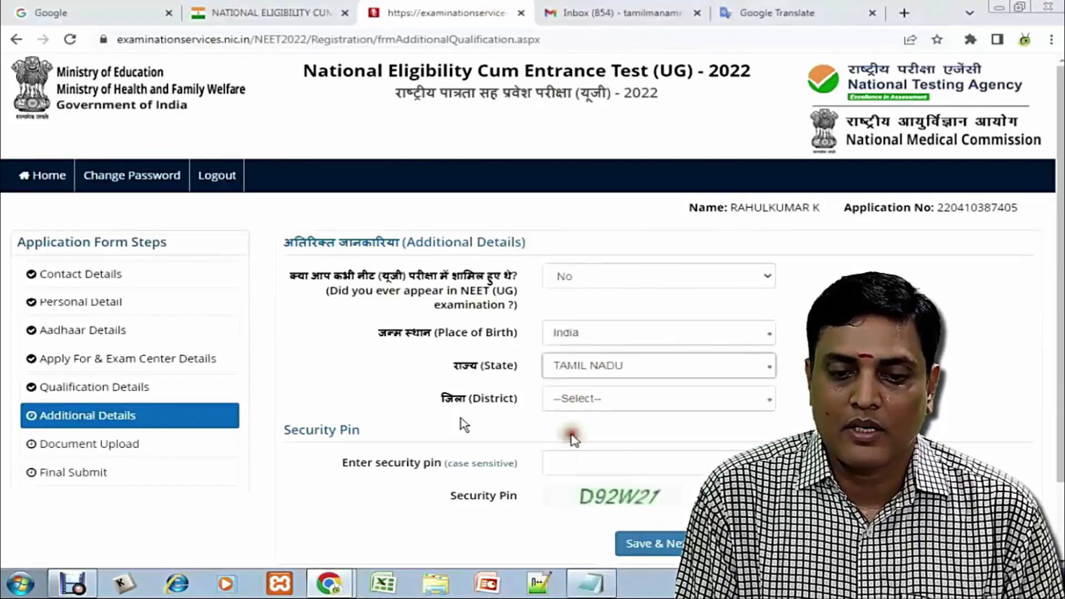
scroll(499, 360, "down", 2)
left_click(564, 307)
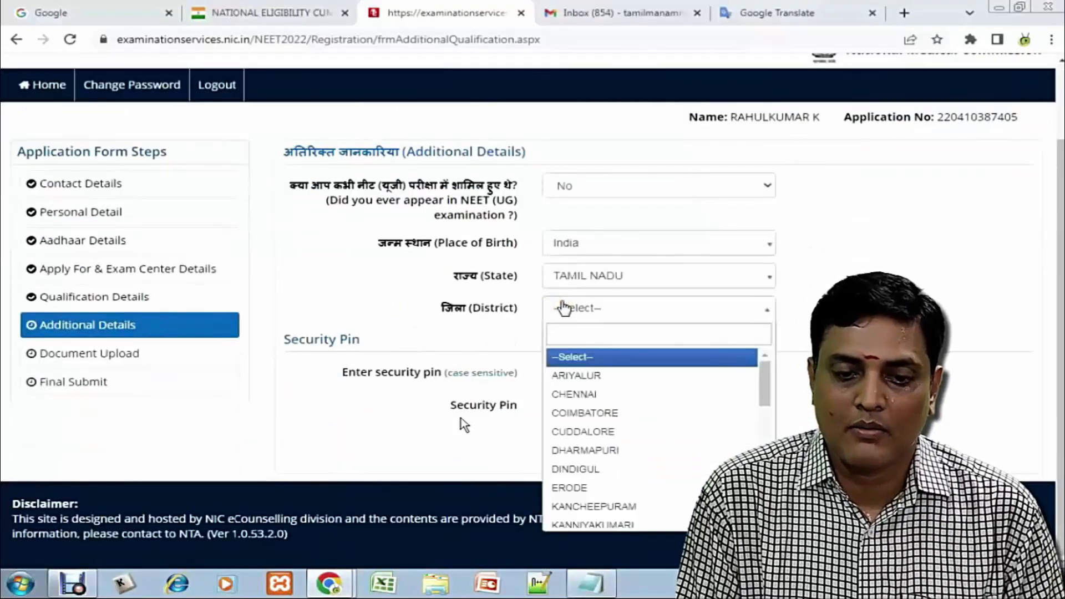
type("na")
left_click(571, 408)
left_click(573, 374)
Step: Enter the security pin, save the Additional Details, and confirm submission
left_click(573, 374)
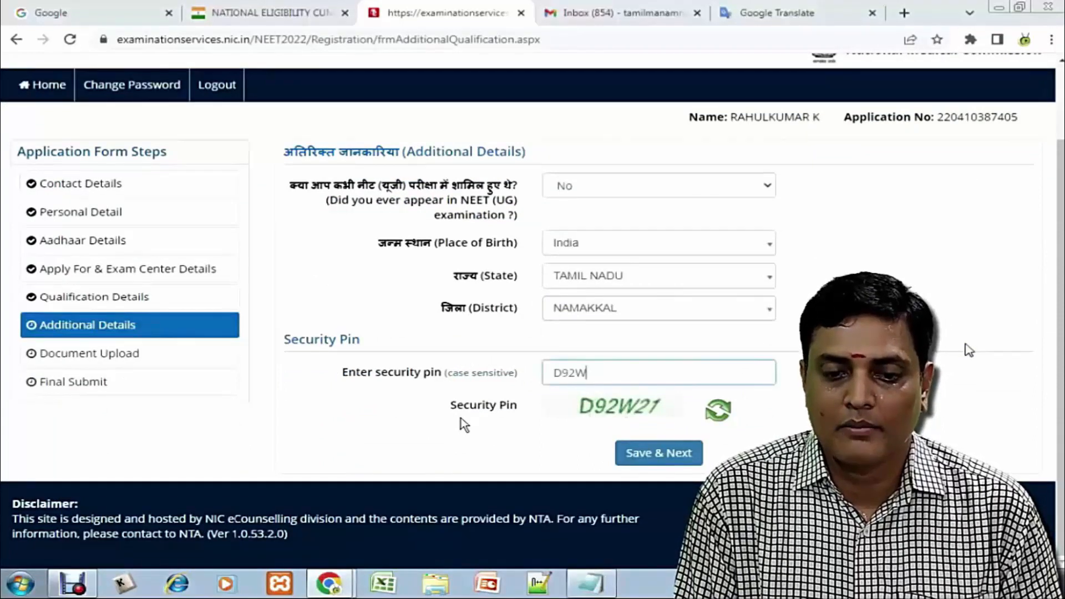
type("D92W21")
left_click(661, 452)
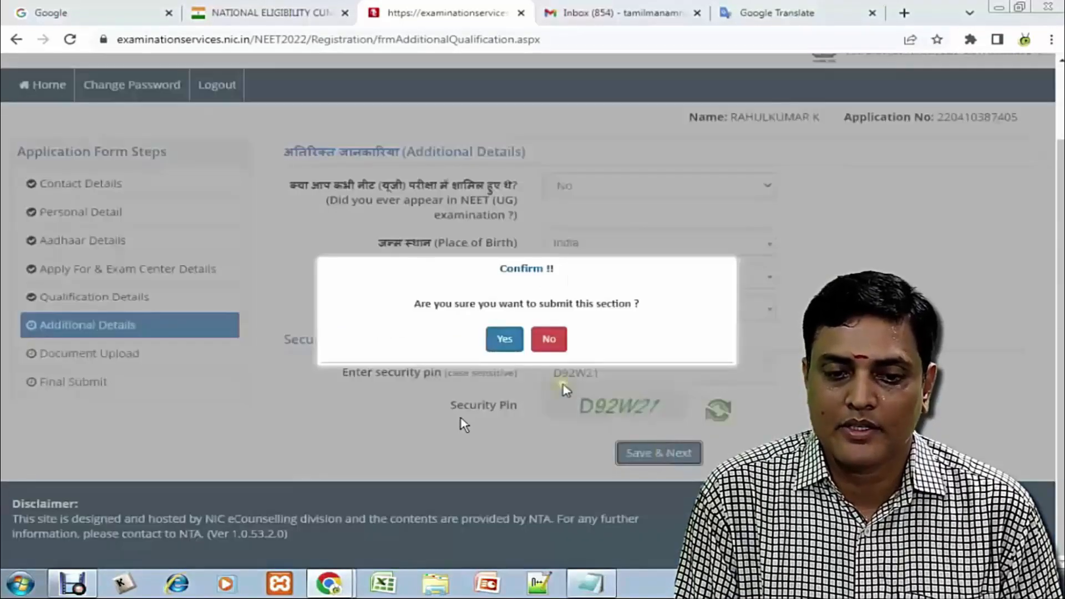
left_click(504, 338)
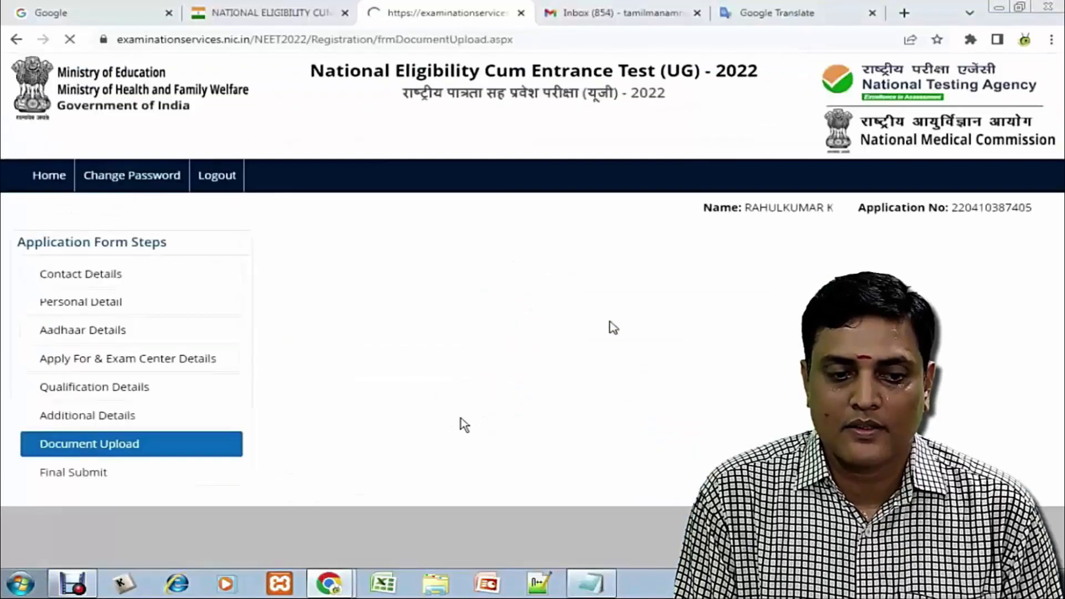
Step: Scroll down the Document Upload page to see the required files
scroll(613, 327, "down", 3)
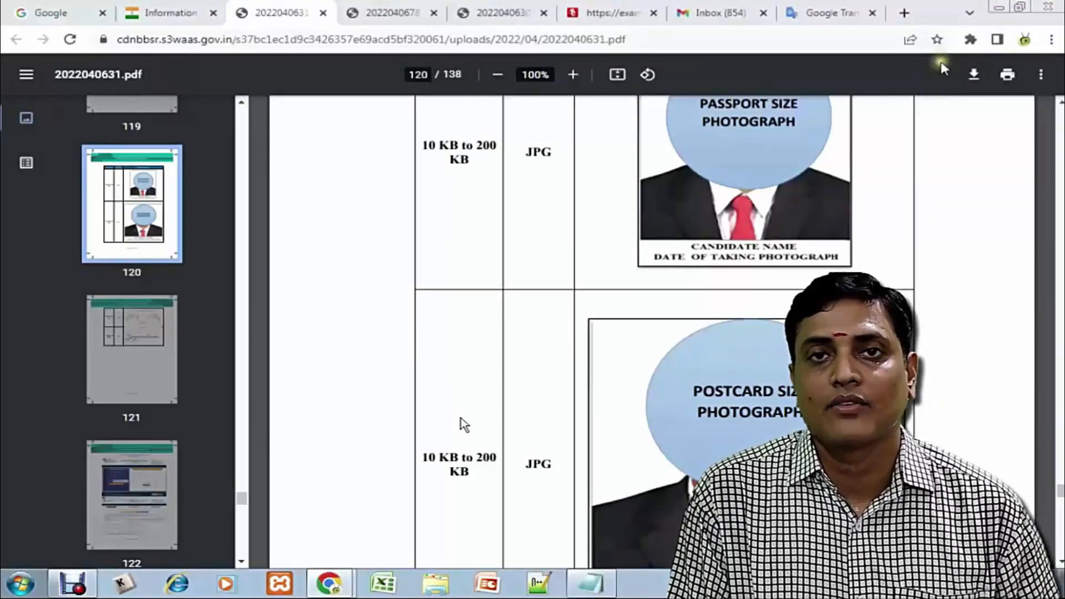
Step: Scroll up to the Appendix-XXIII sample images and set the scan resolution to 150 dpi
scroll(847, 139, "up", 3)
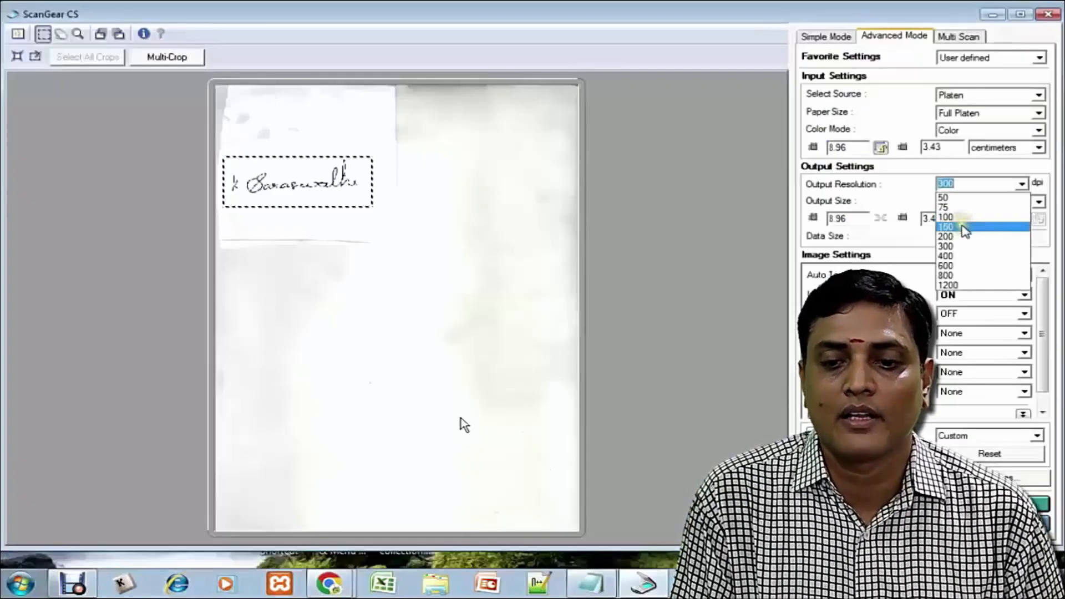
left_click(963, 231)
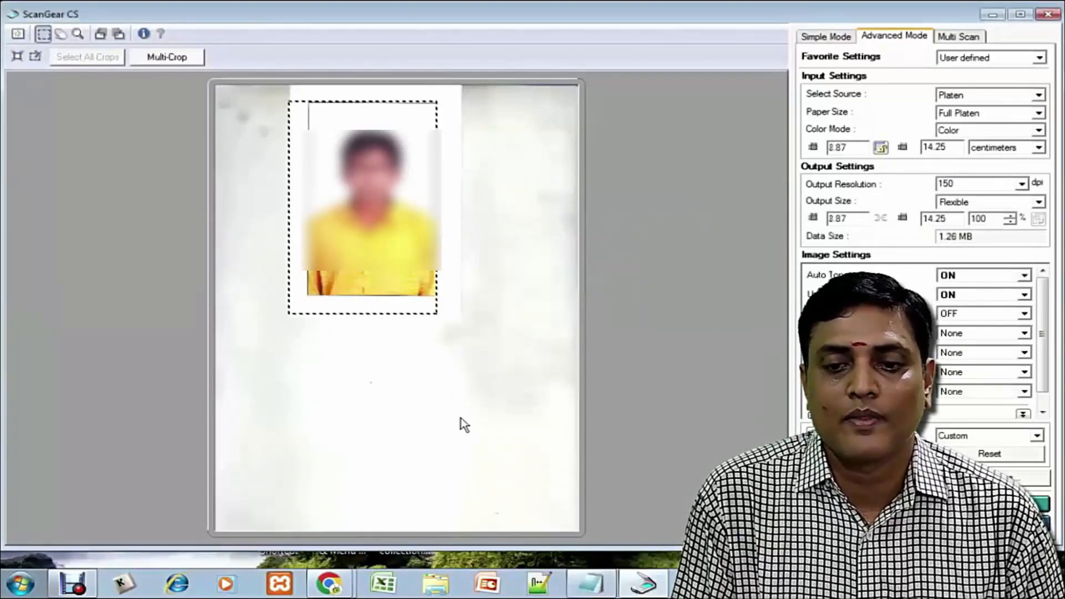
Step: Adjust the crop around the photograph and frame the signature, rotating it a quarter turn left
left_click_drag(437, 102, 458, 87)
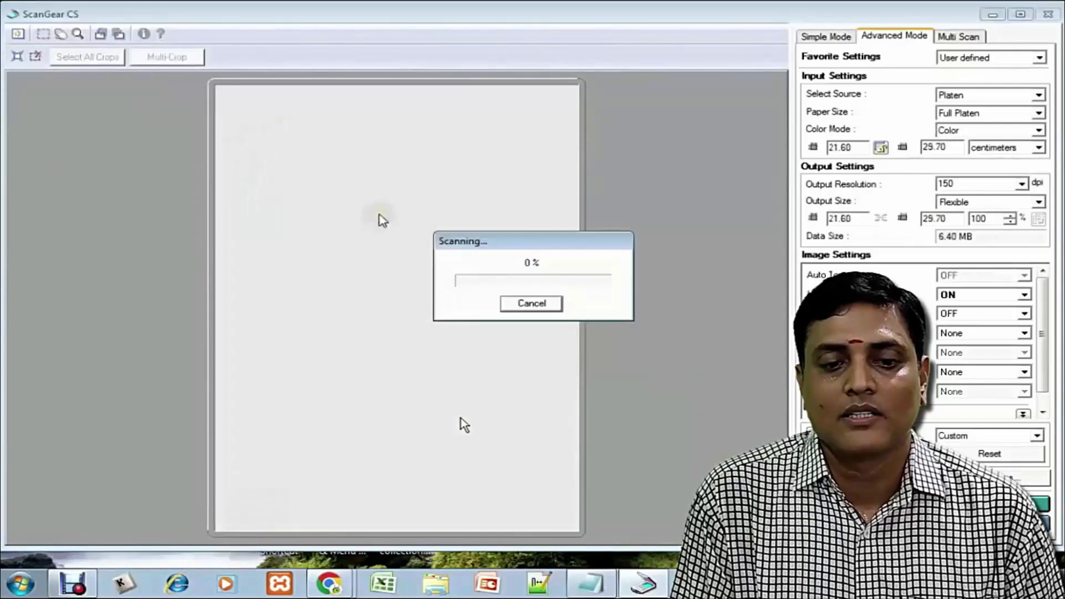
left_click_drag(425, 87, 428, 83)
left_click_drag(364, 151, 362, 152)
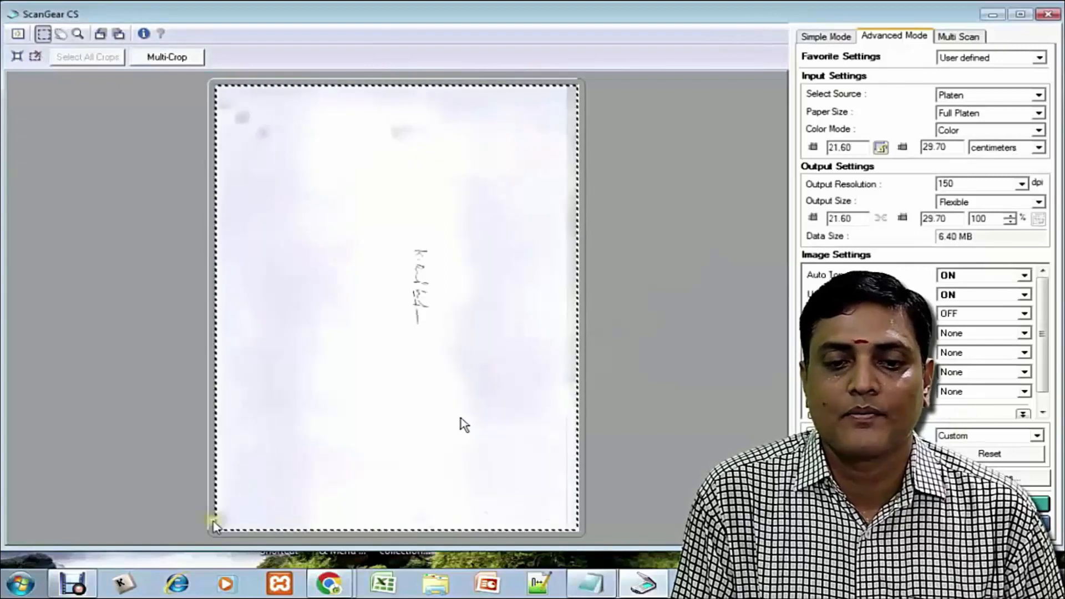
left_click_drag(388, 235, 445, 337)
left_click(100, 34)
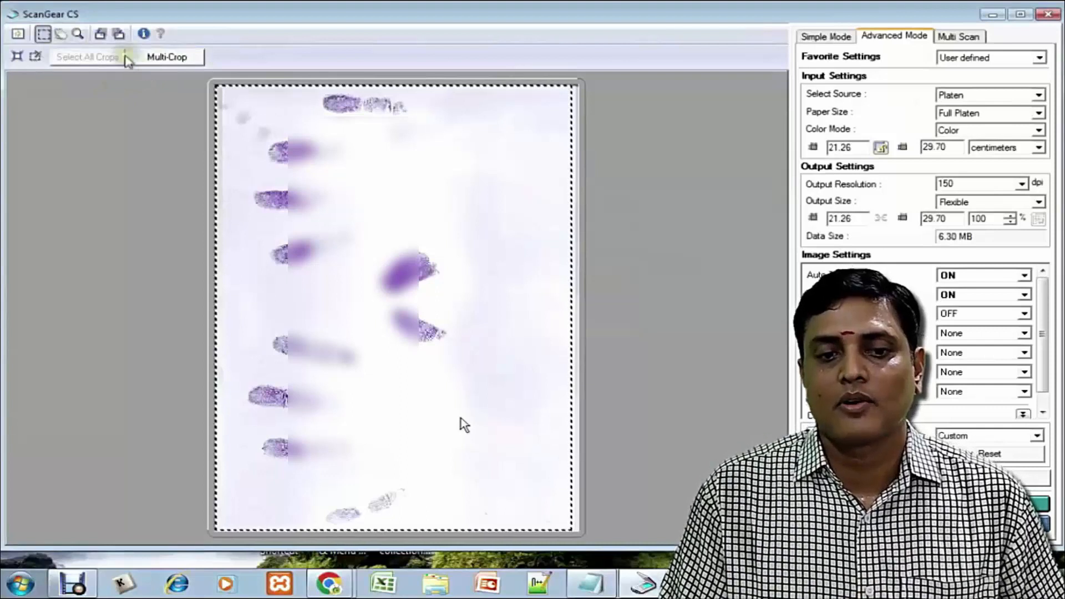
Step: Rotate the fingerprint preview to landscape, tighten its crop frame, and scan it
left_click(119, 35)
left_click_drag(738, 522, 735, 381)
left_click_drag(55, 86, 55, 110)
left_click(923, 525)
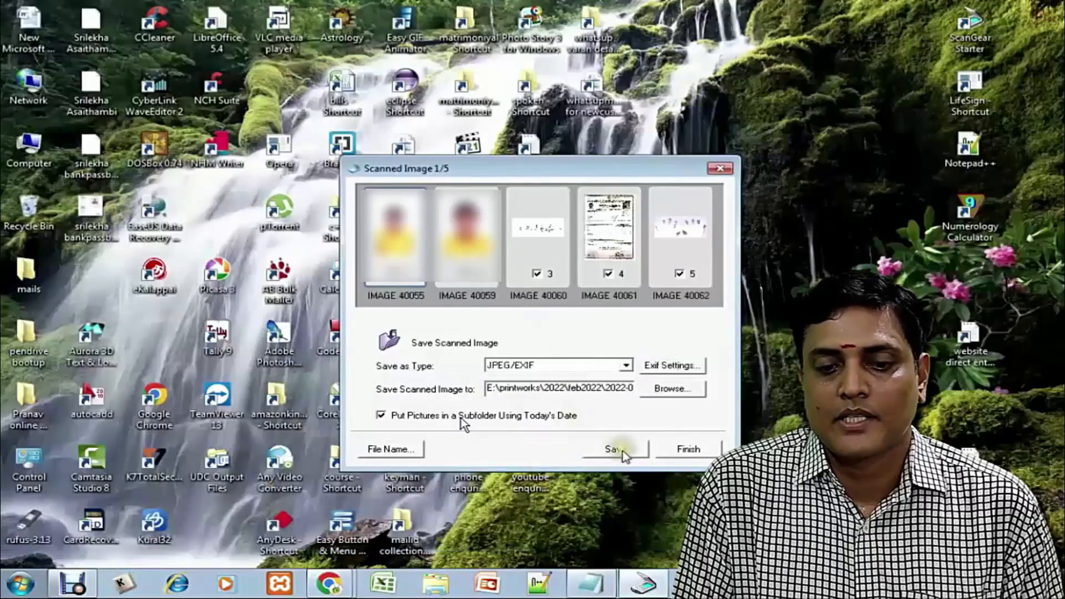
Step: Save the scans and caption the photo's bottom in black with the candidate's name and 14.04.2022
left_click(616, 449)
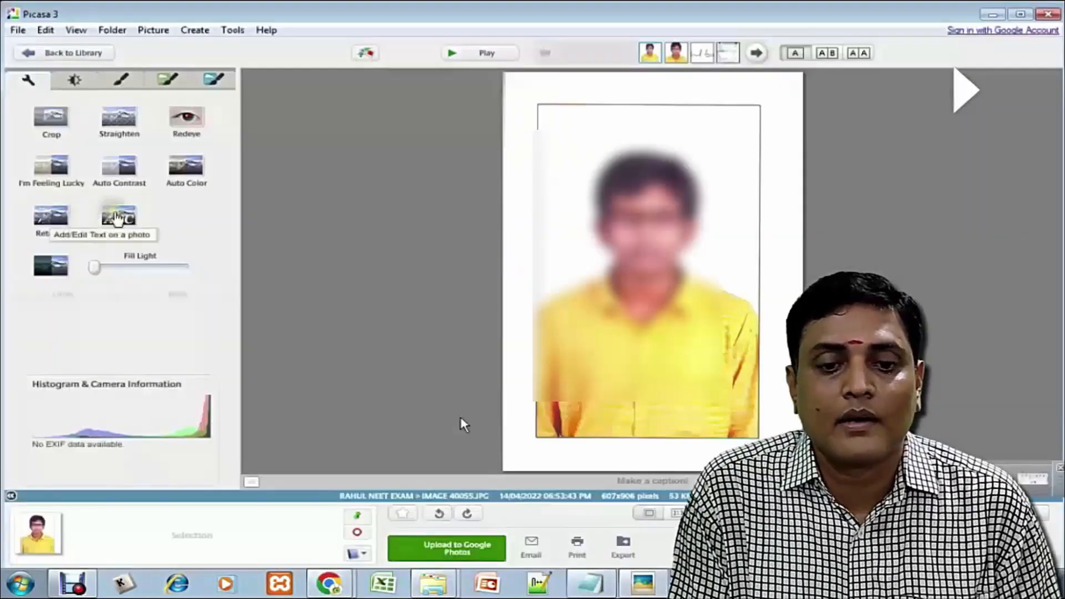
left_click(117, 218)
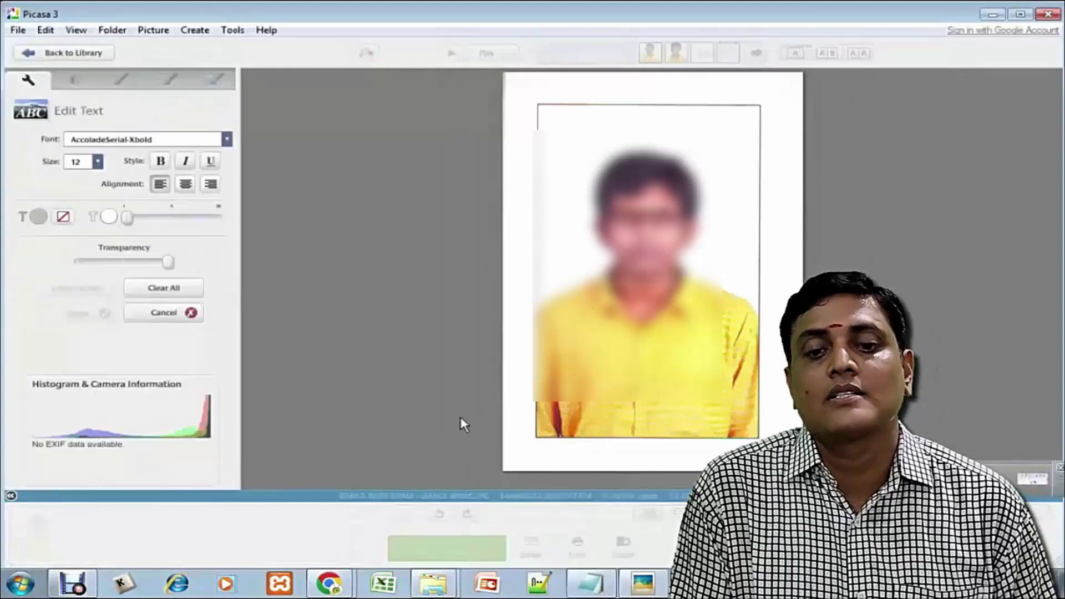
left_click(111, 247)
type("RAJKUMAR")
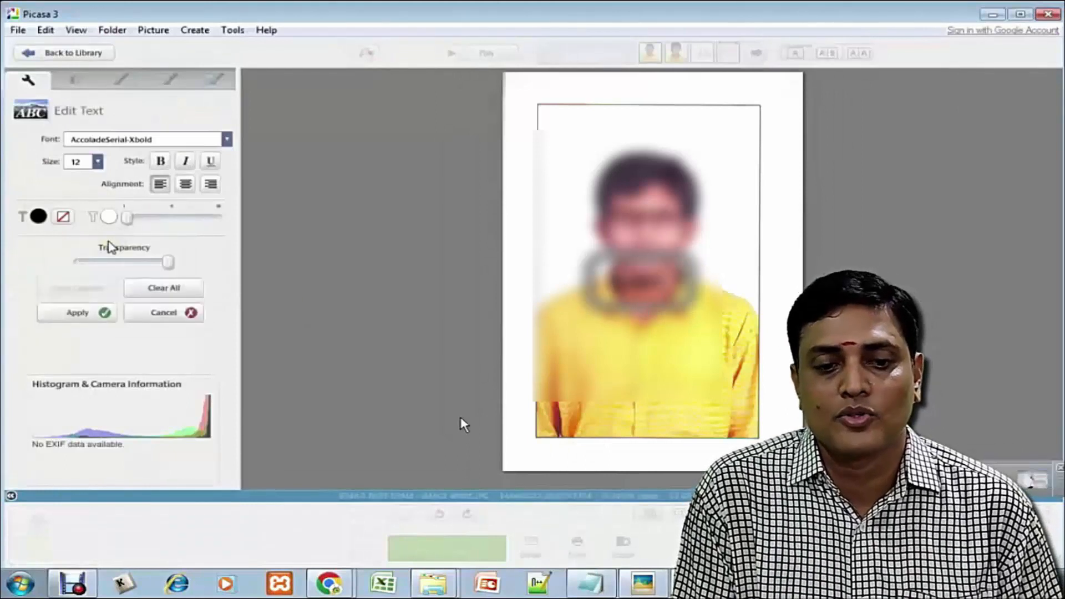
left_click_drag(666, 283, 602, 450)
type("KUMAR K")
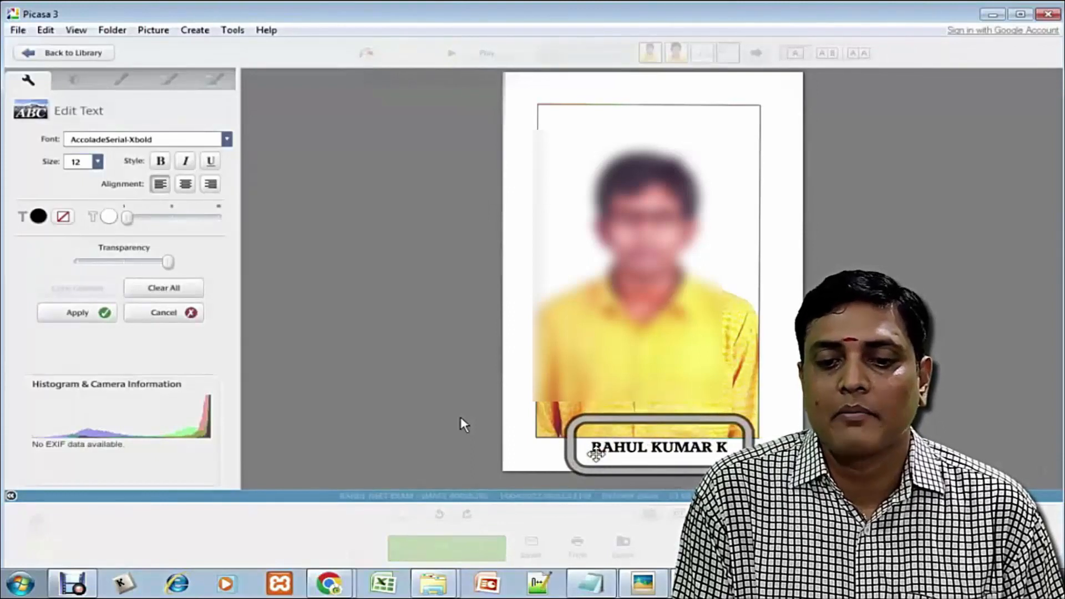
key("Return")
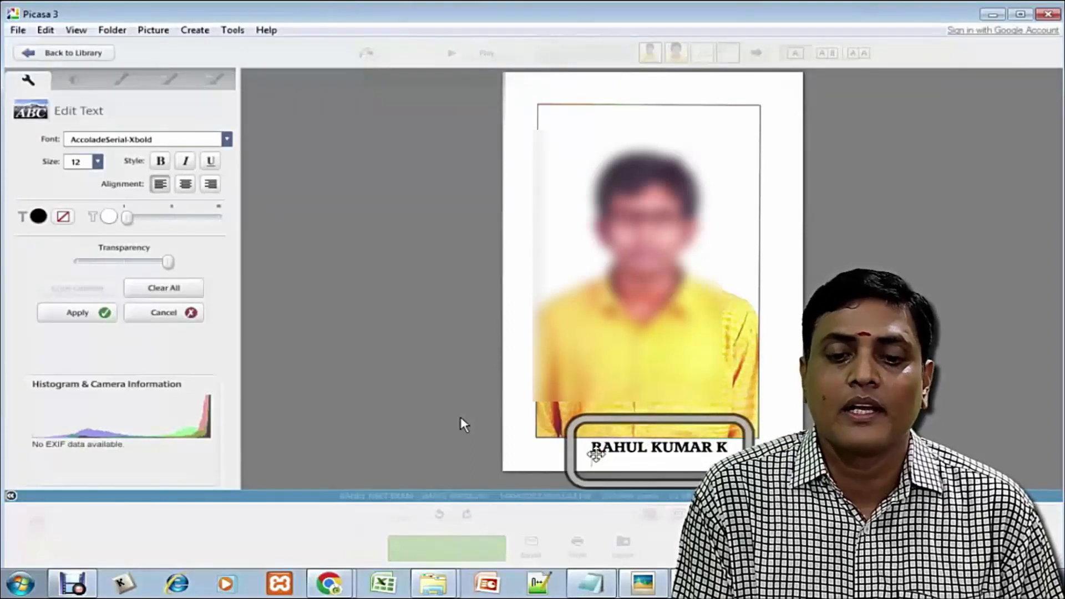
type("14.04.2022")
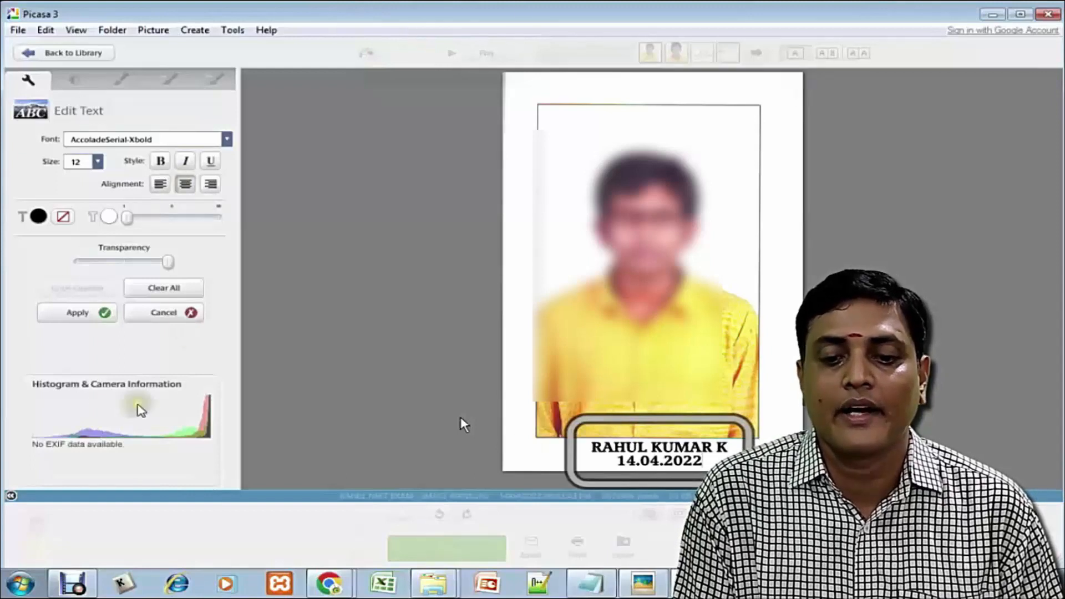
left_click(77, 312)
Step: Save the captioned photo to disk and choose the passport-size photograph file for upload
key("ctrl+s")
left_click(583, 339)
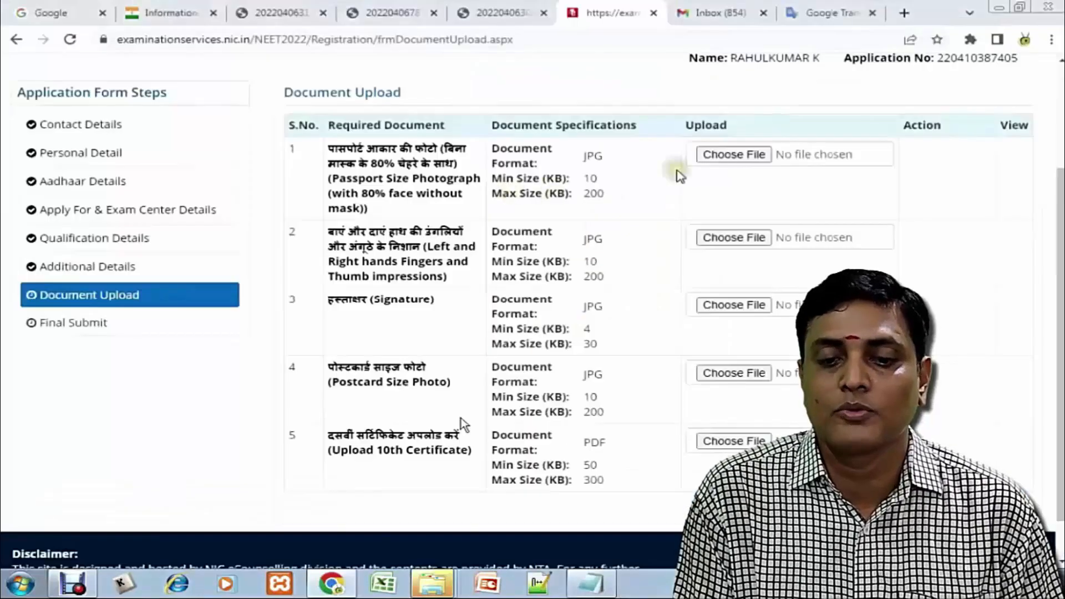
left_click(721, 155)
Step: Upload the passport-size photo JPG at original size and dismiss the success alert
left_click(472, 205)
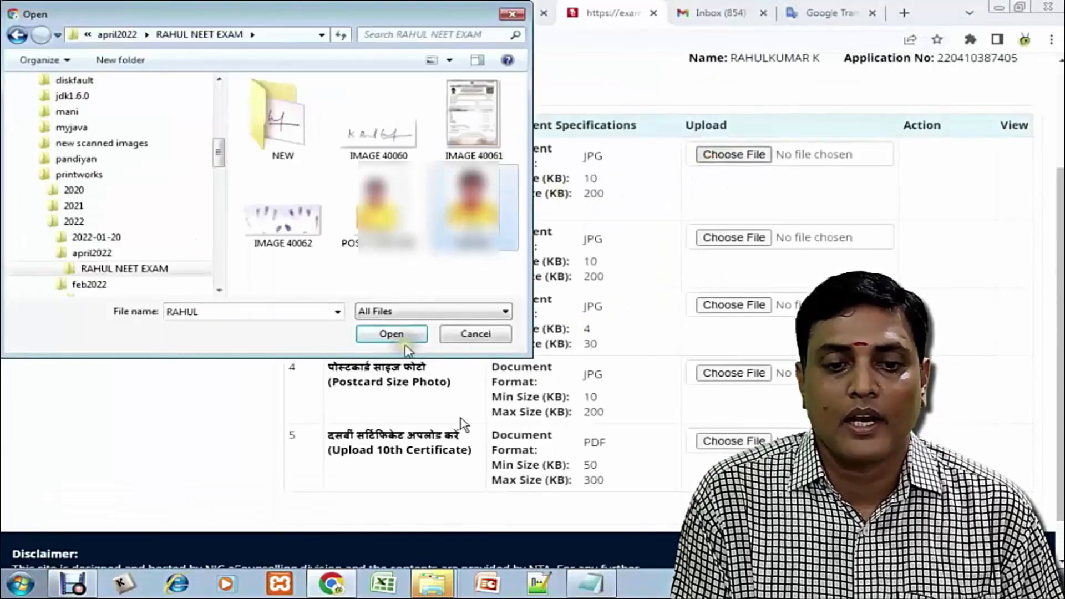
left_click(421, 335)
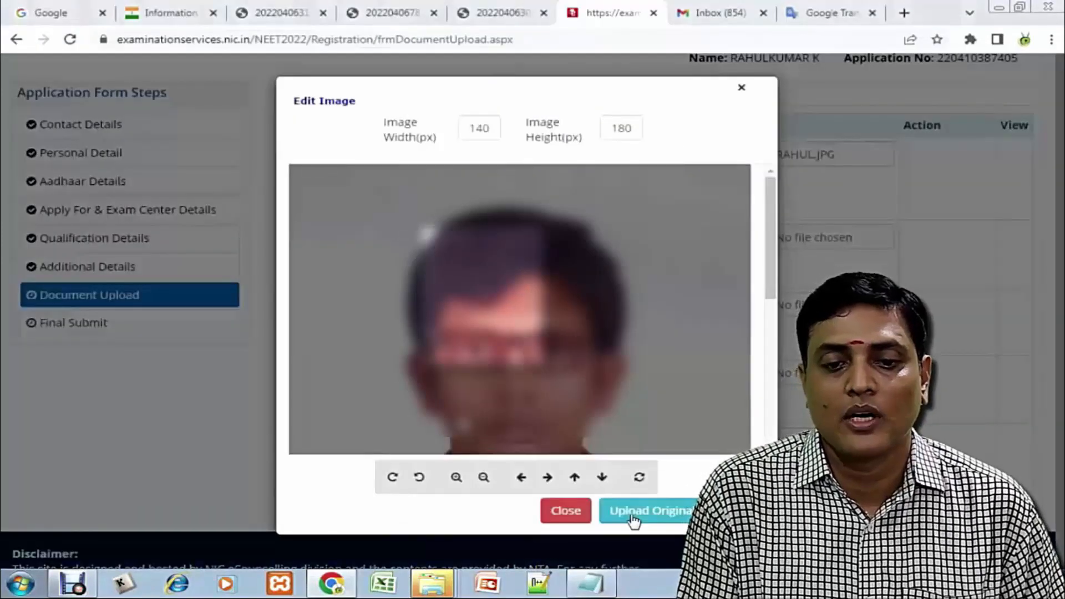
left_click(632, 519)
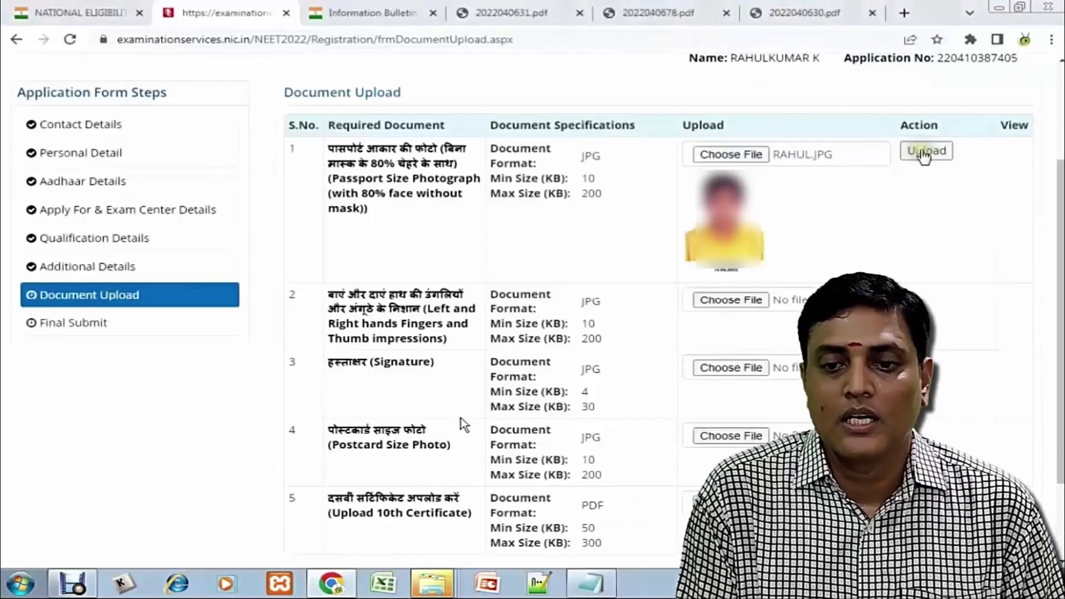
left_click(925, 155)
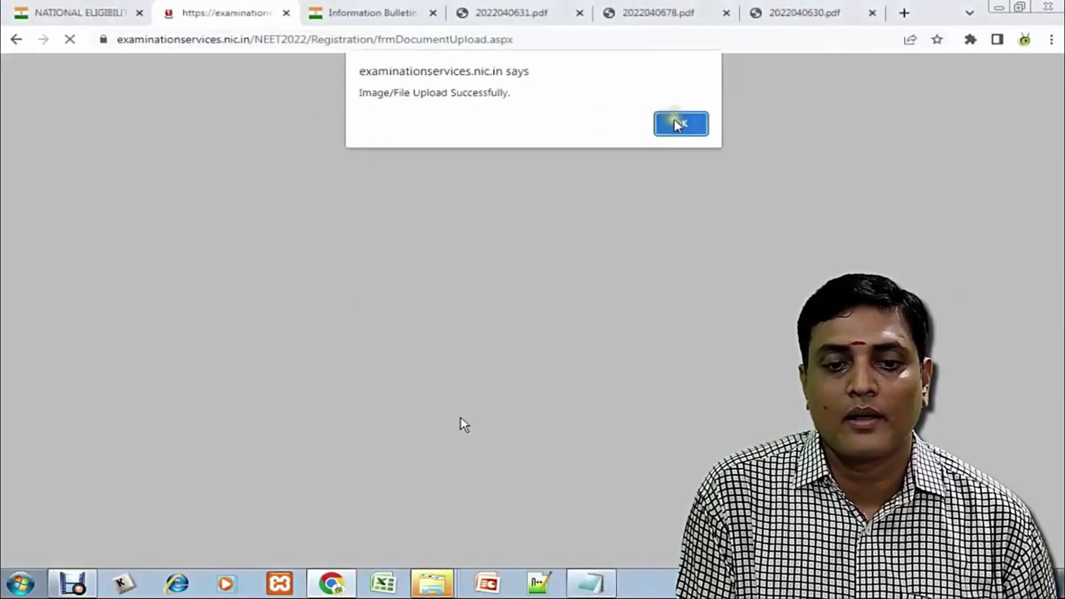
left_click(675, 118)
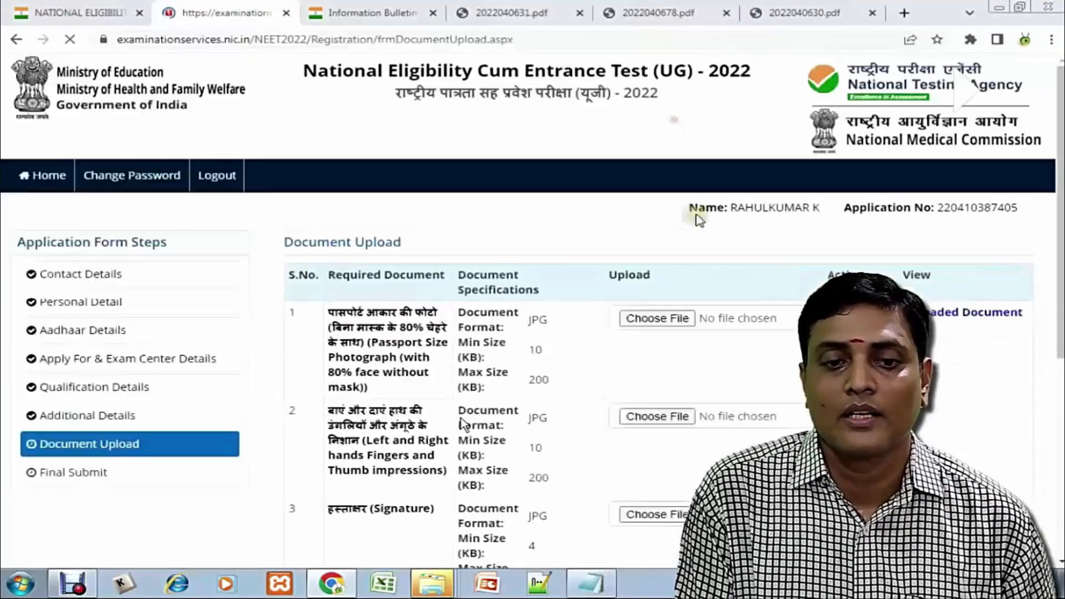
scroll(499, 427, "down", 10)
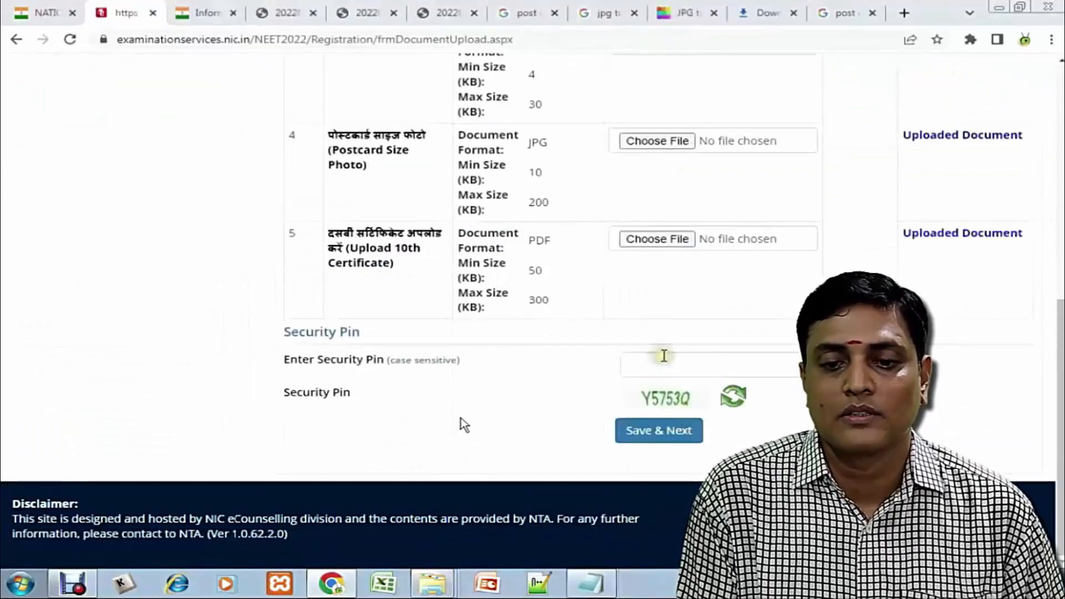
Step: Enter the security pin, save the uploaded documents, confirm, and close the Review Page notice
left_click(663, 359)
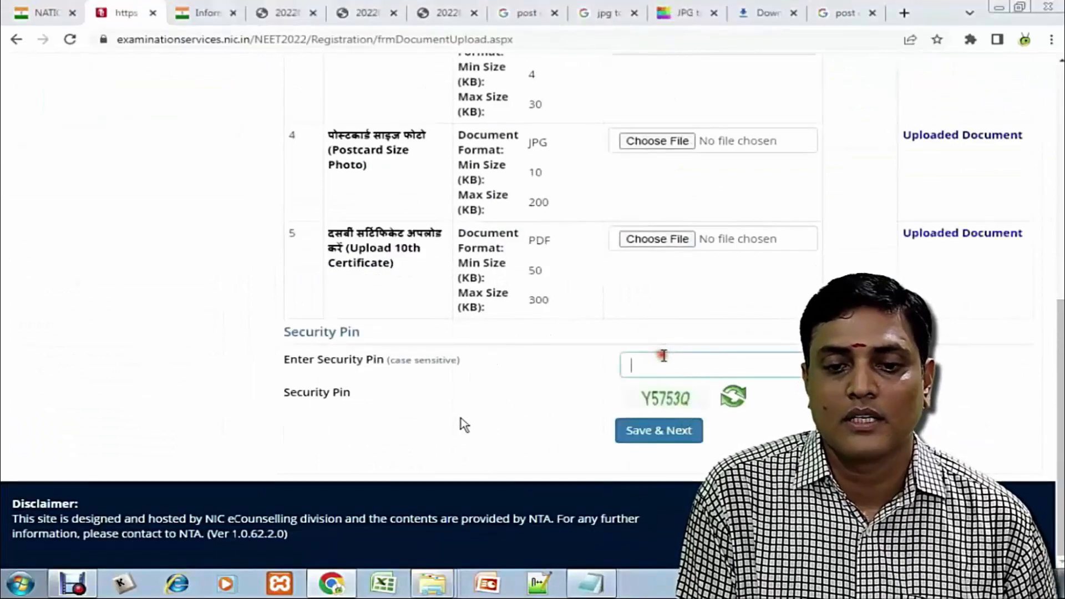
type("Y5753Q")
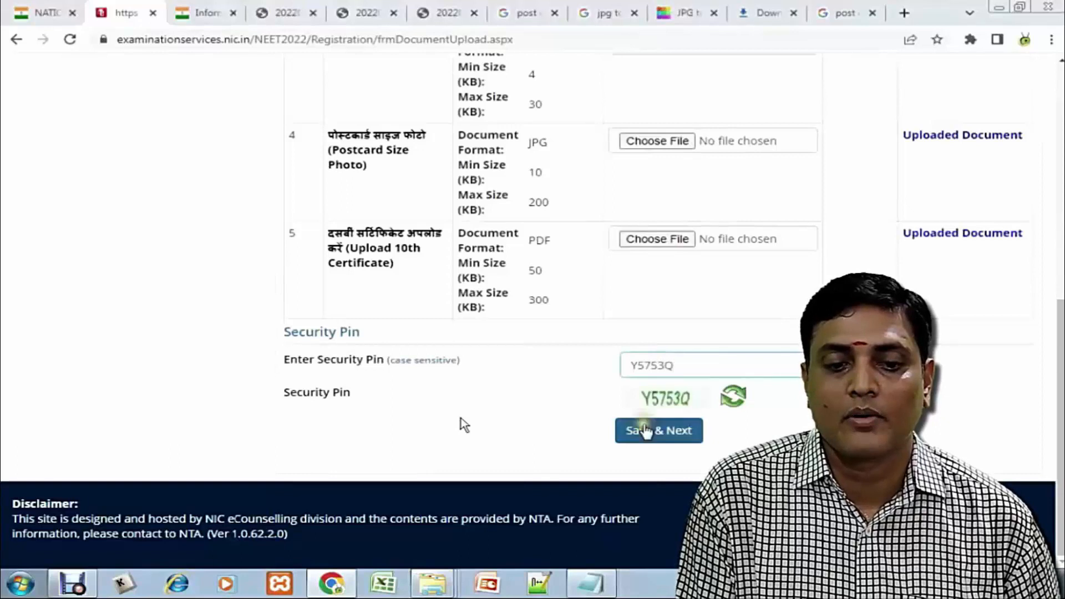
left_click(643, 436)
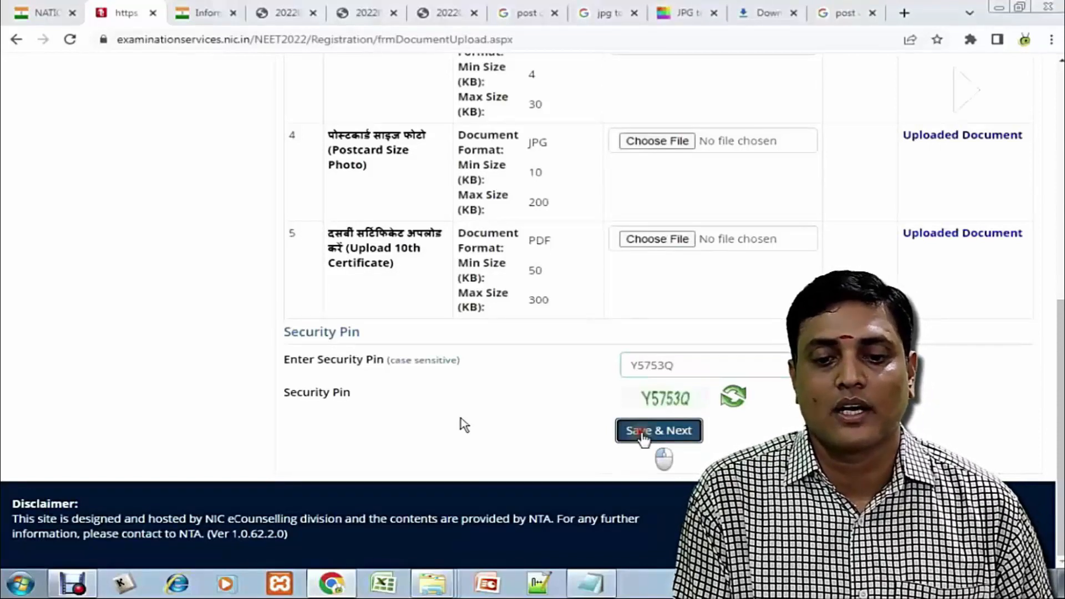
left_click(643, 433)
left_click(513, 344)
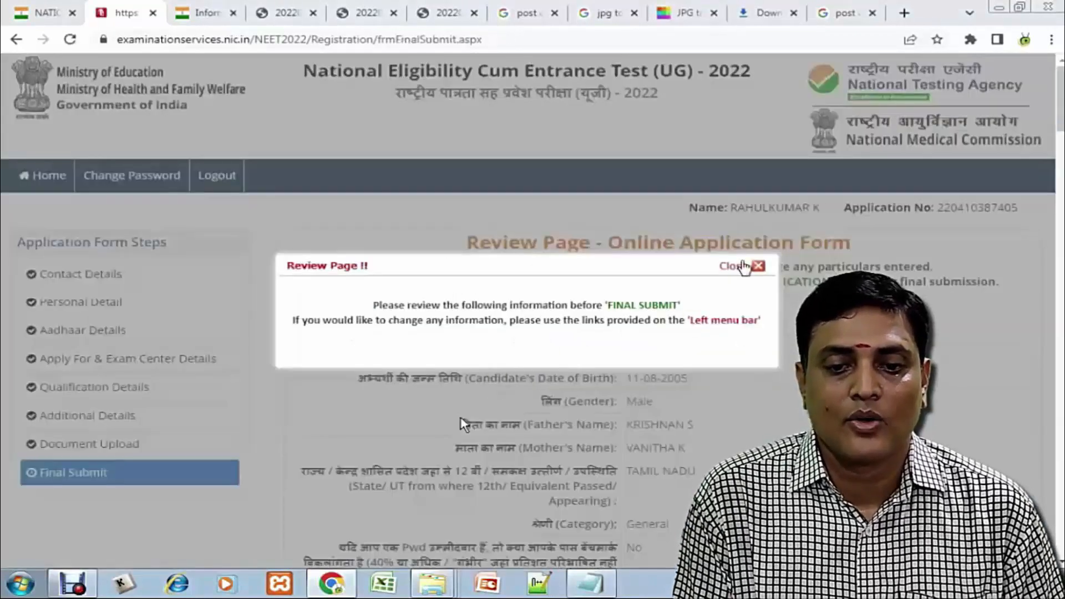
left_click(737, 262)
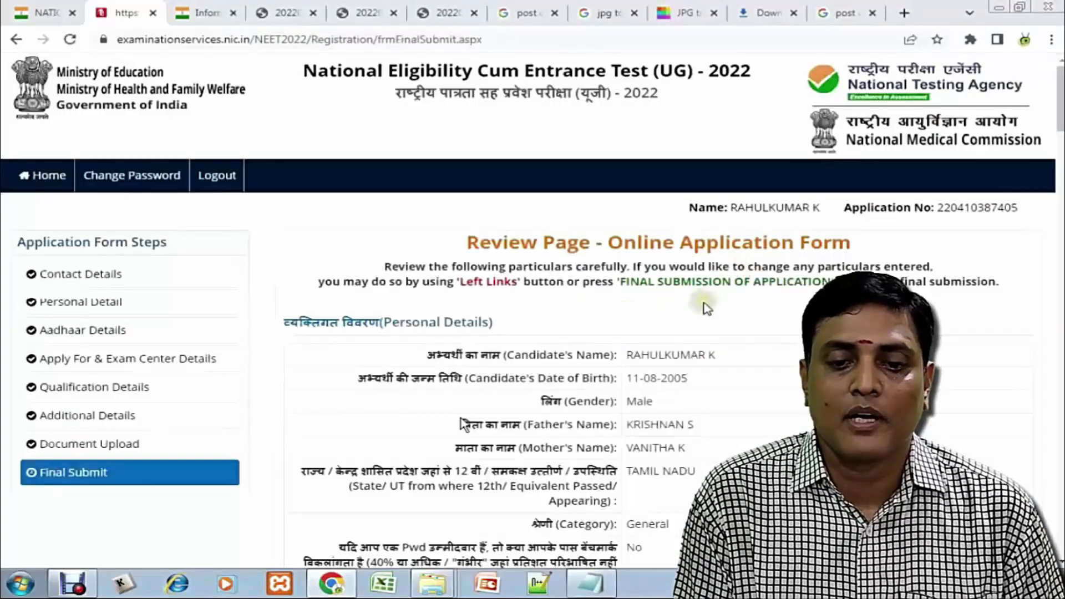
Step: Tick all eleven verification boxes, from My Name through Document Uploads
scroll(333, 375, "down", 5)
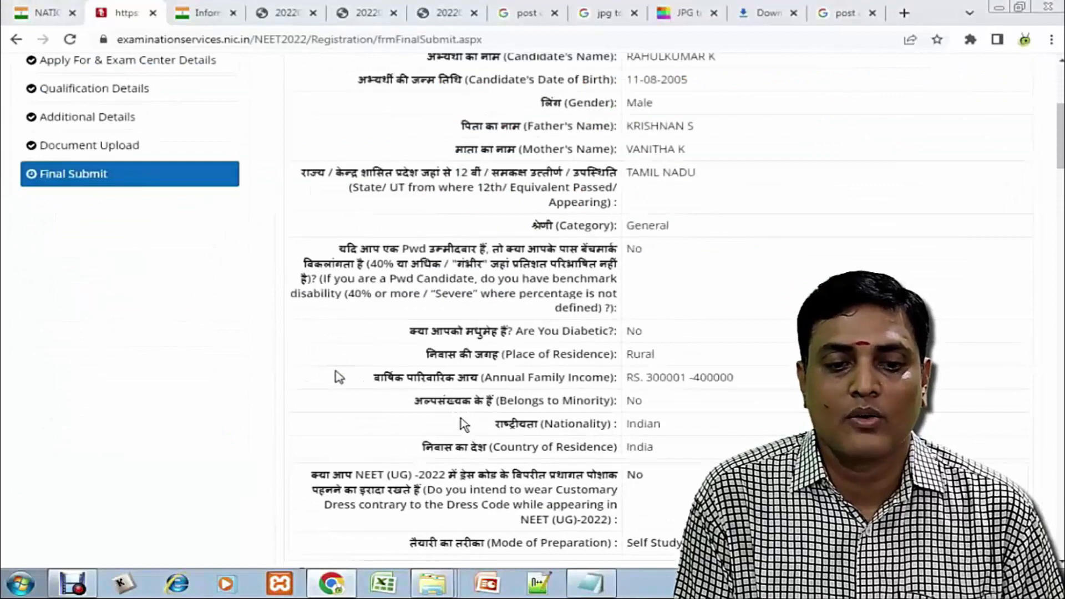
scroll(463, 424, "down", 10)
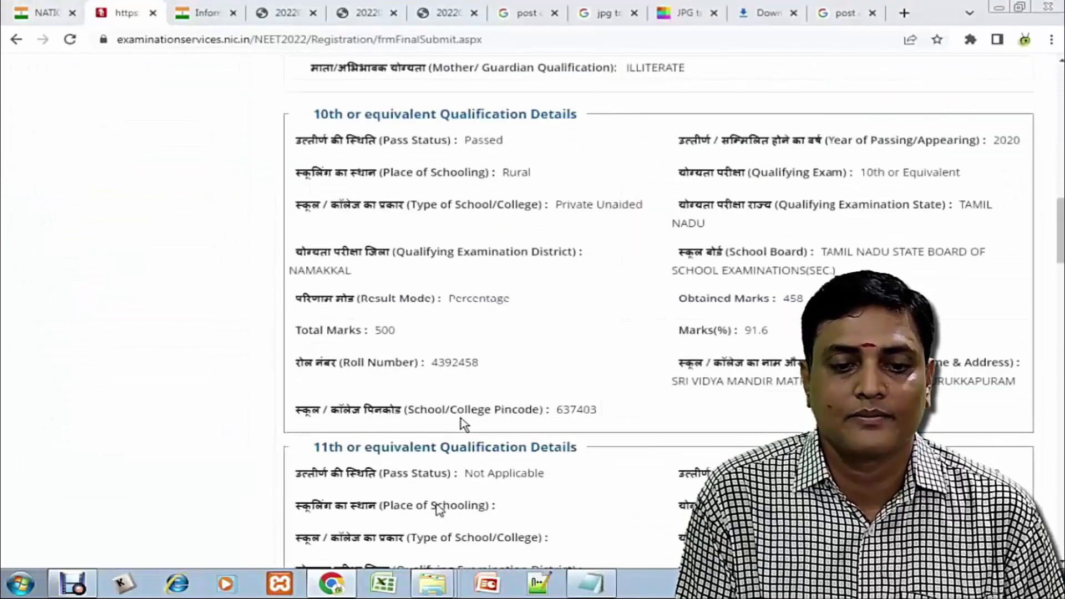
scroll(463, 424, "down", 20)
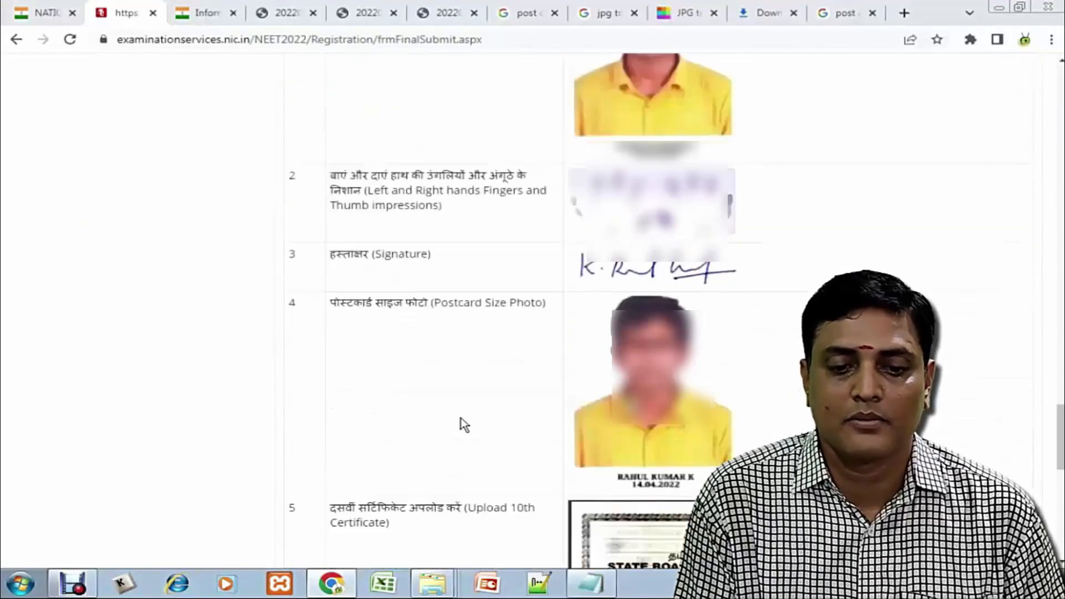
scroll(463, 424, "down", 8)
left_click(293, 332)
left_click(542, 333)
left_click(765, 333)
left_click(293, 357)
left_click(542, 358)
left_click(766, 358)
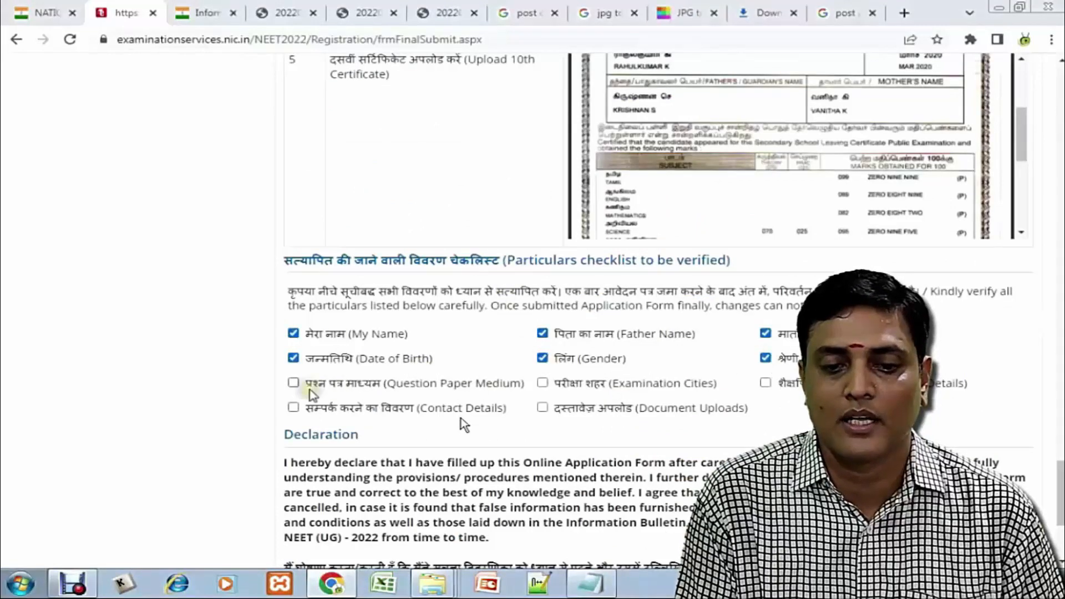
left_click(292, 383)
left_click(542, 383)
left_click(765, 383)
left_click(293, 408)
left_click(542, 408)
Step: Accept the declaration and confirm the final submission of the application
scroll(542, 408, "down", 4)
left_click(624, 421)
left_click(631, 453)
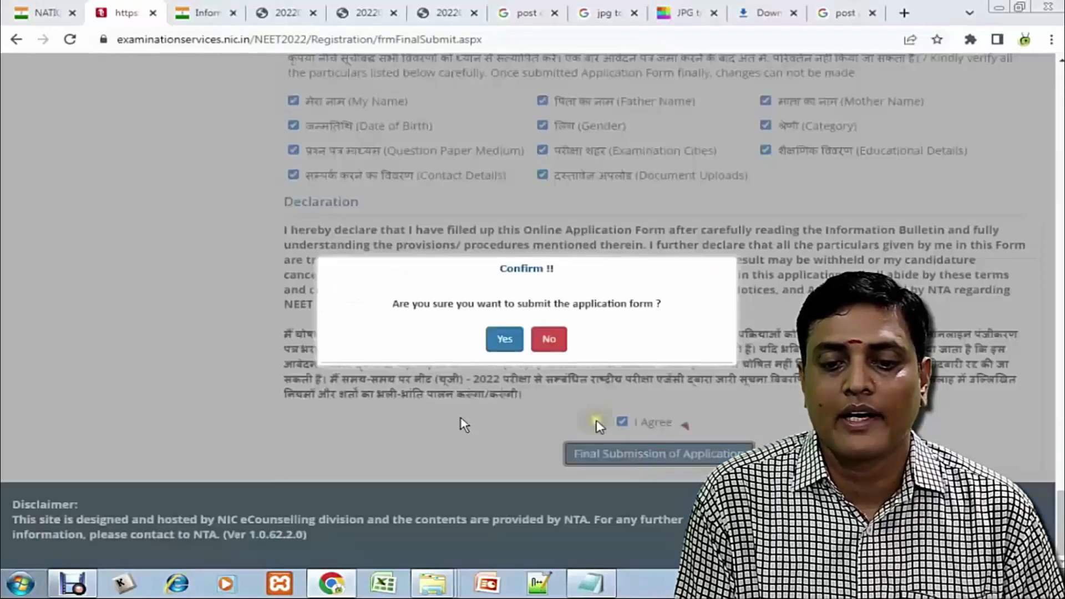
left_click(504, 339)
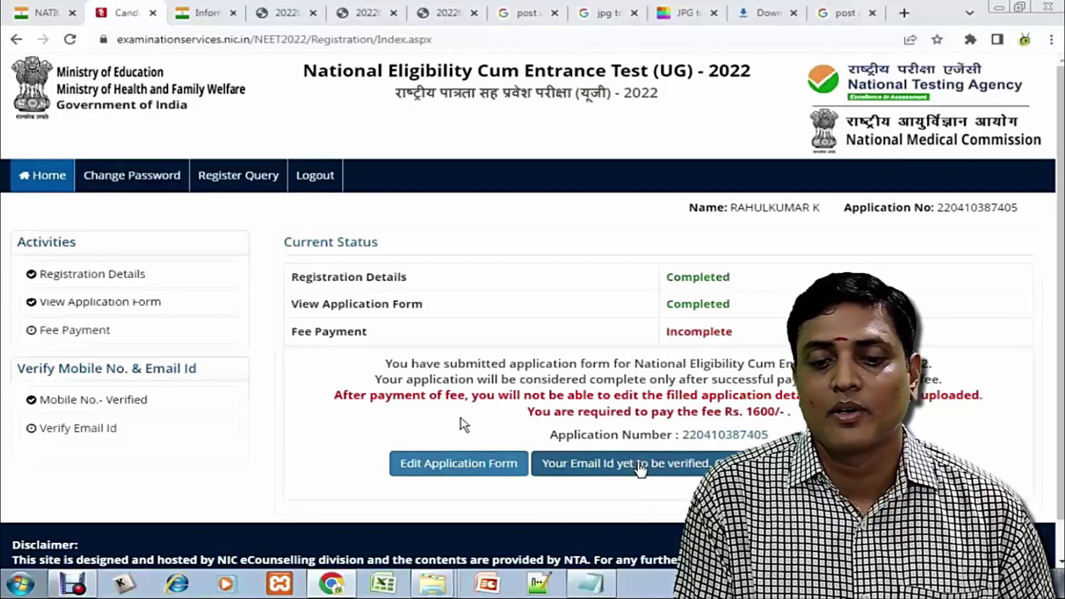
Step: Request an email verification OTP by submitting the security pin
left_click(640, 466)
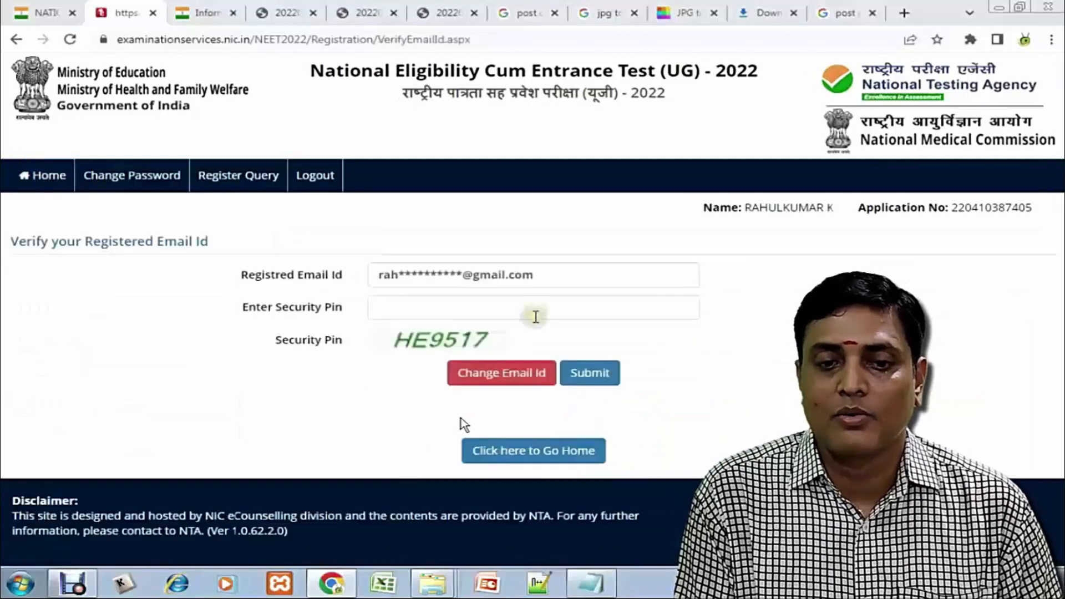
left_click(477, 307)
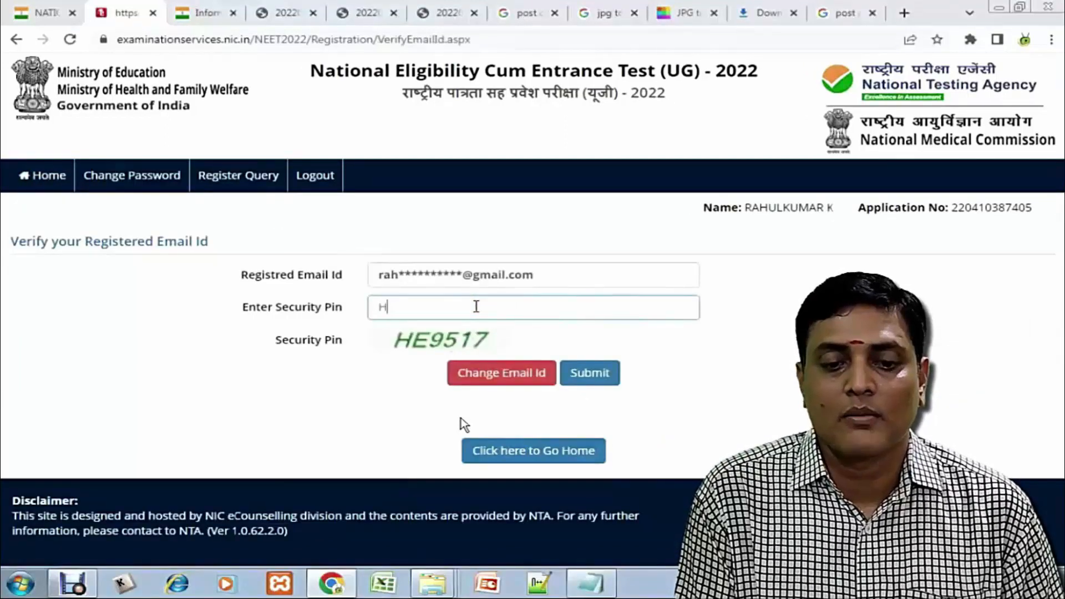
type("HE9517")
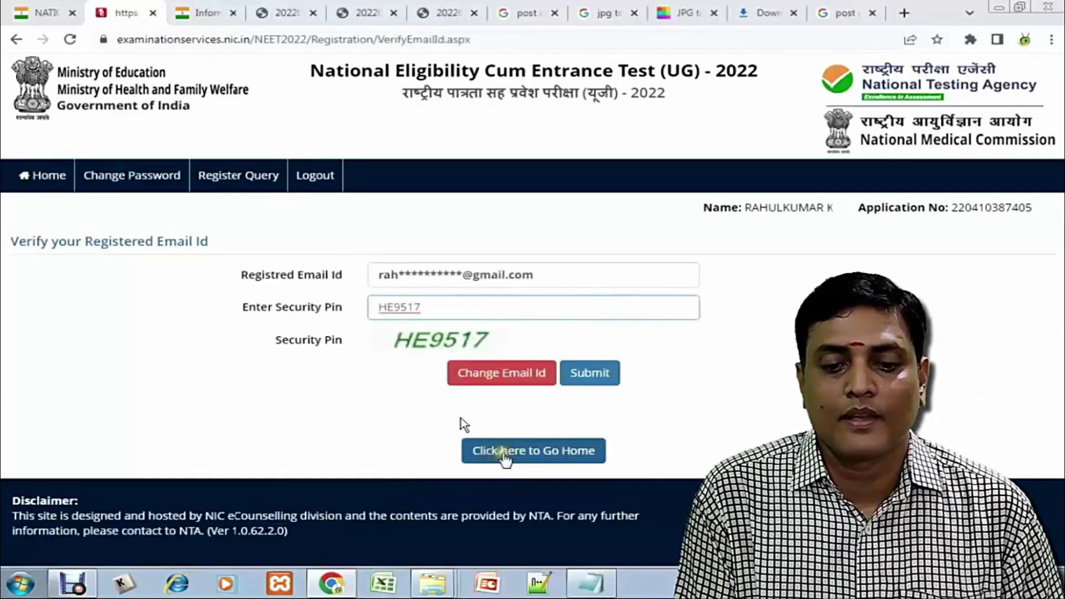
left_click(580, 374)
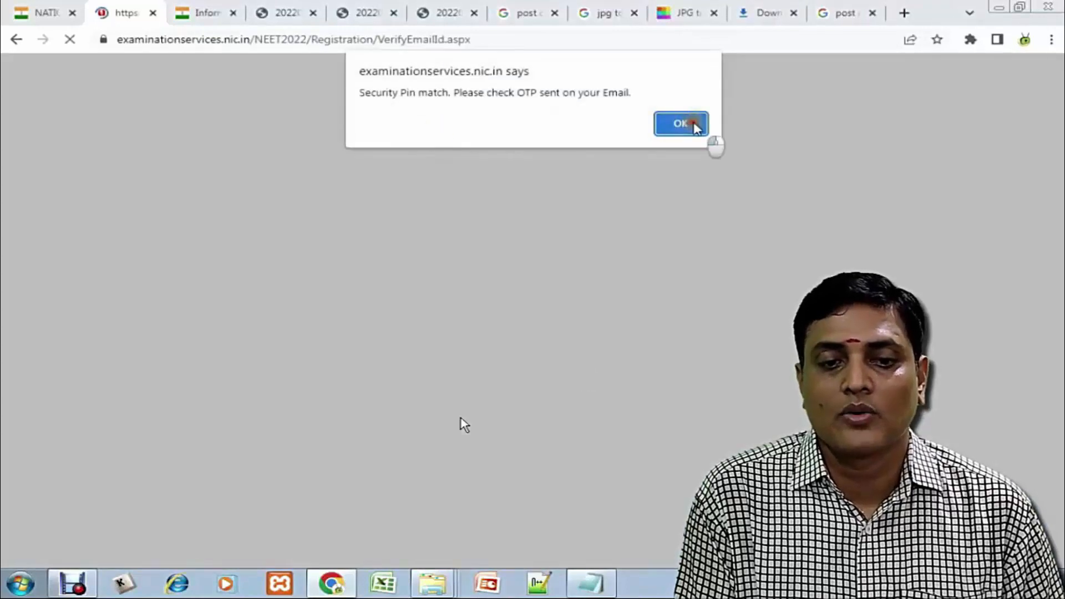
left_click(694, 125)
Step: Open the NEET verification email via google.com in a new tab and copy the one-time password
left_click(904, 15)
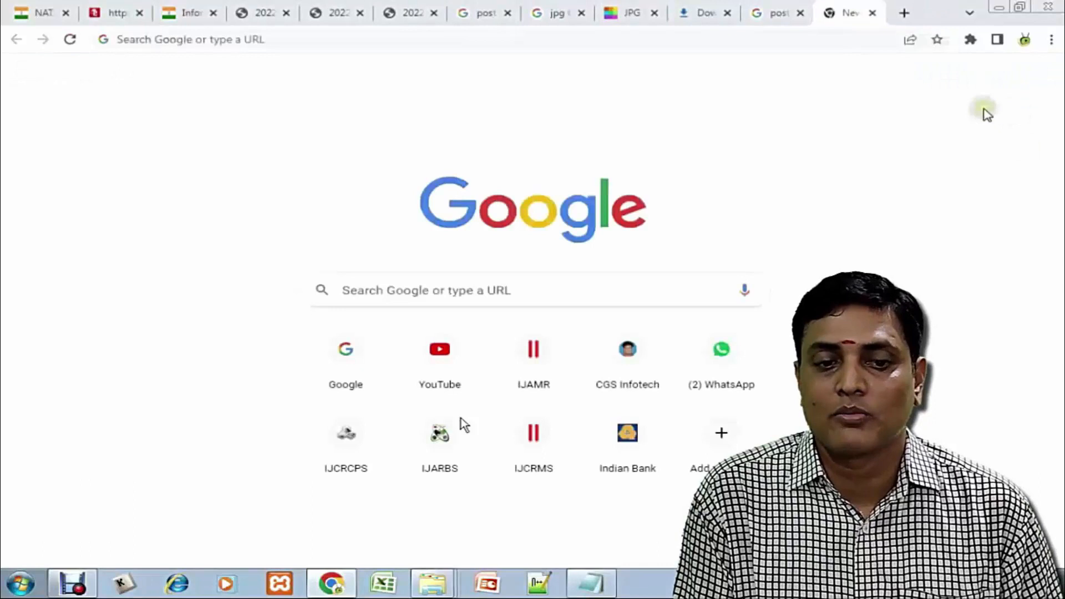
left_click(209, 41)
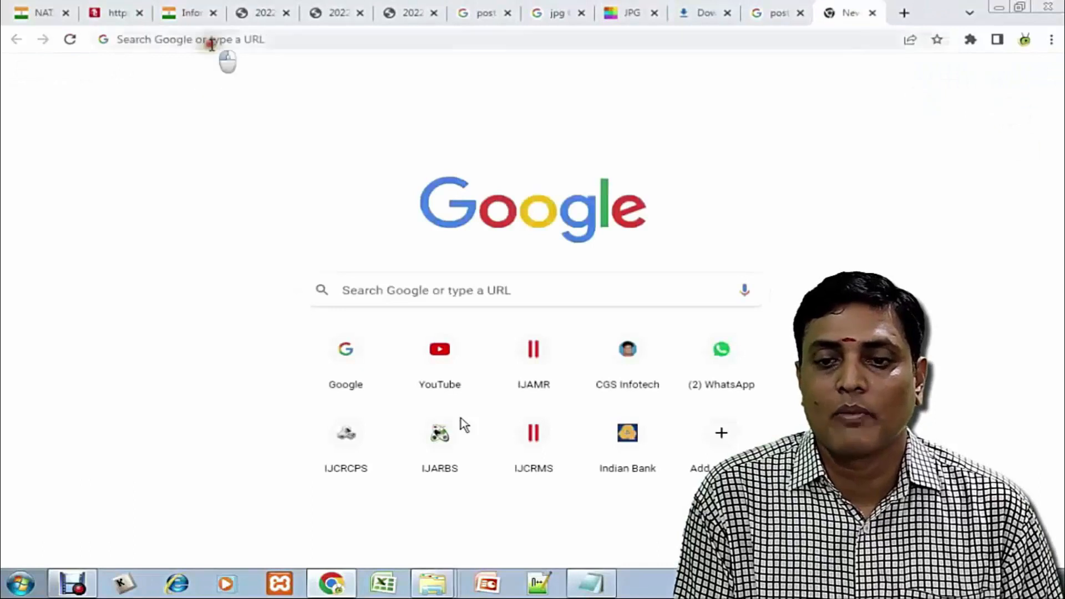
type("google.com")
key("Return")
left_click(1040, 77)
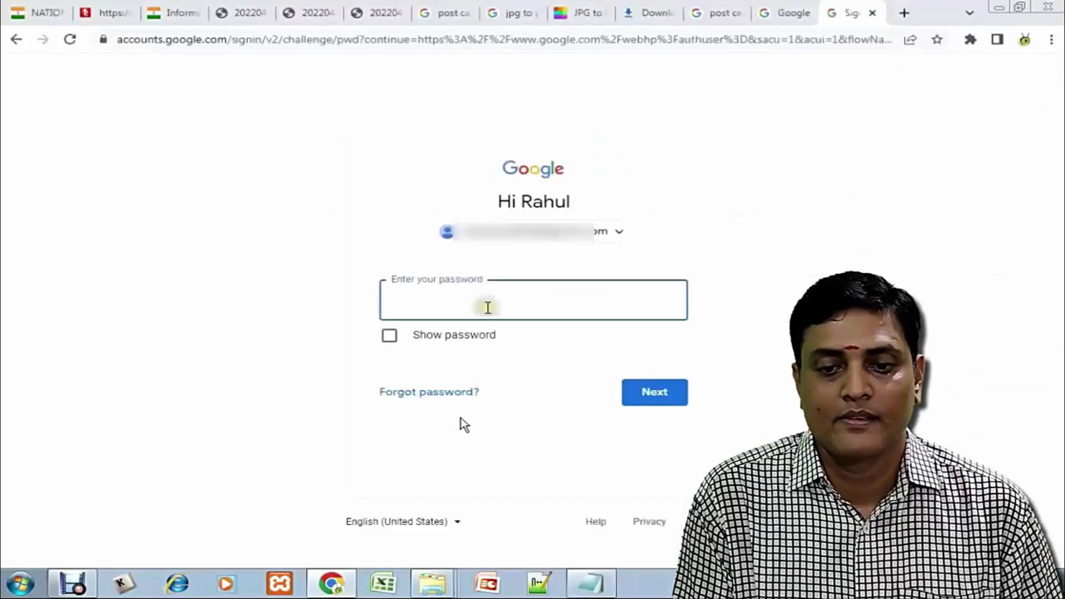
left_click(644, 389)
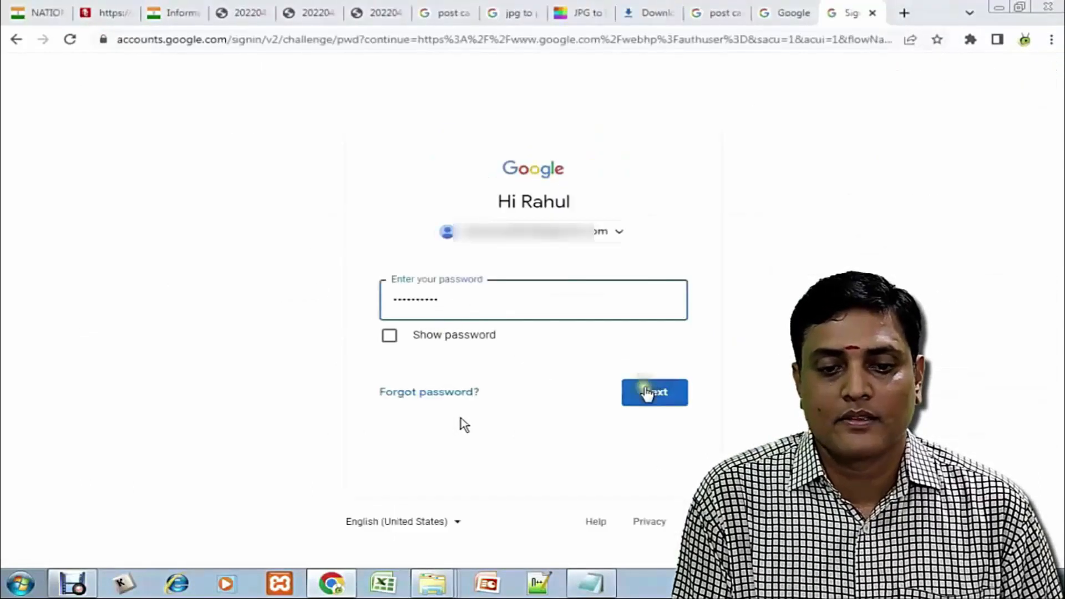
left_click(533, 318)
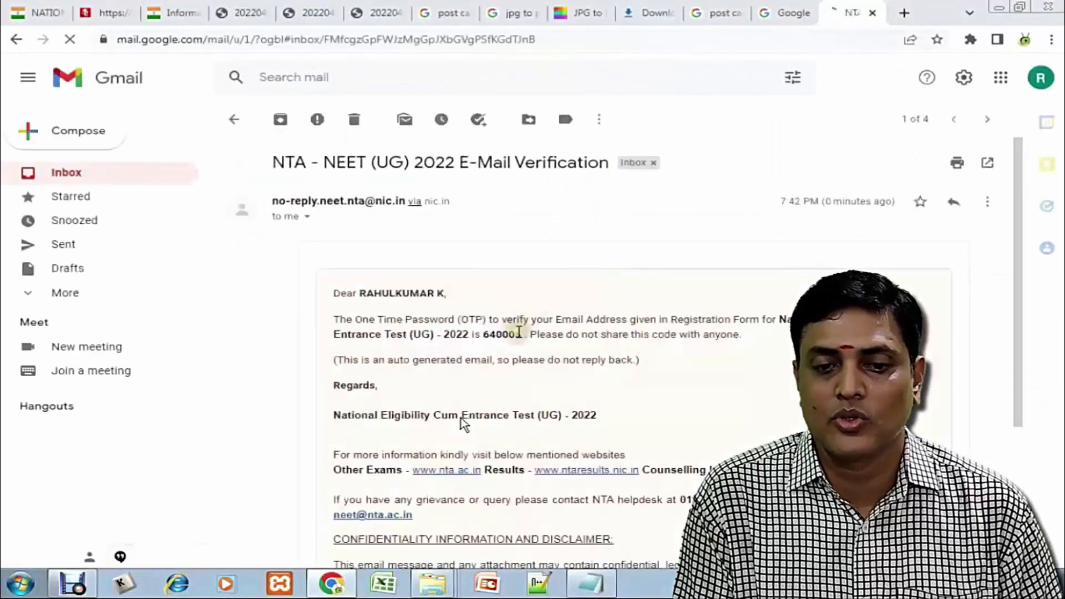
scroll(554, 332, "down", 4)
scroll(499, 336, "up", 4)
left_click_drag(485, 335, 529, 339)
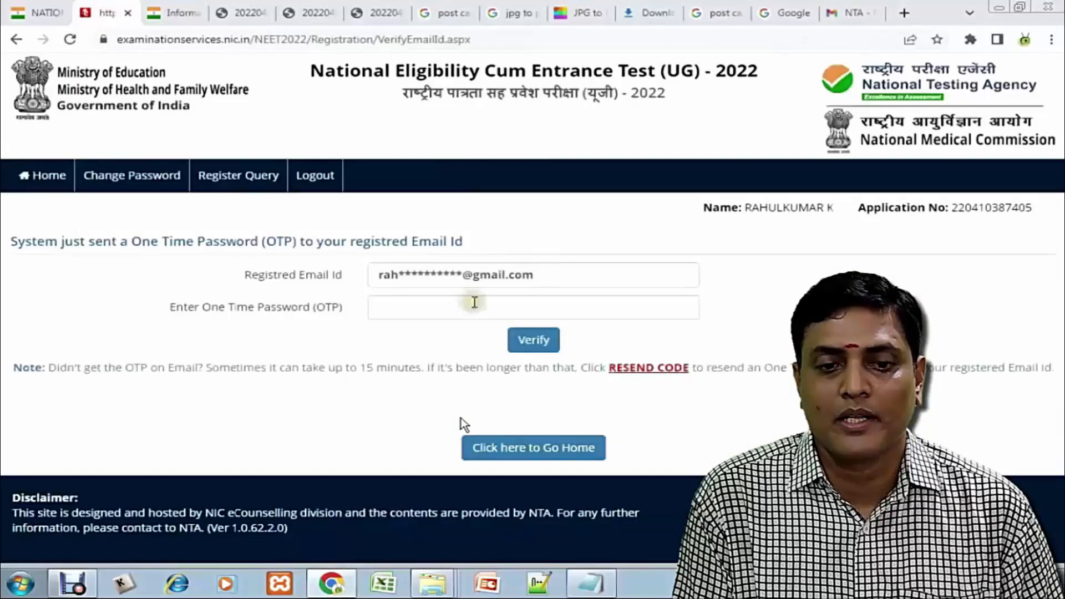
Step: Enter the one-time password to verify the email, then return to the home dashboard
left_click(438, 304)
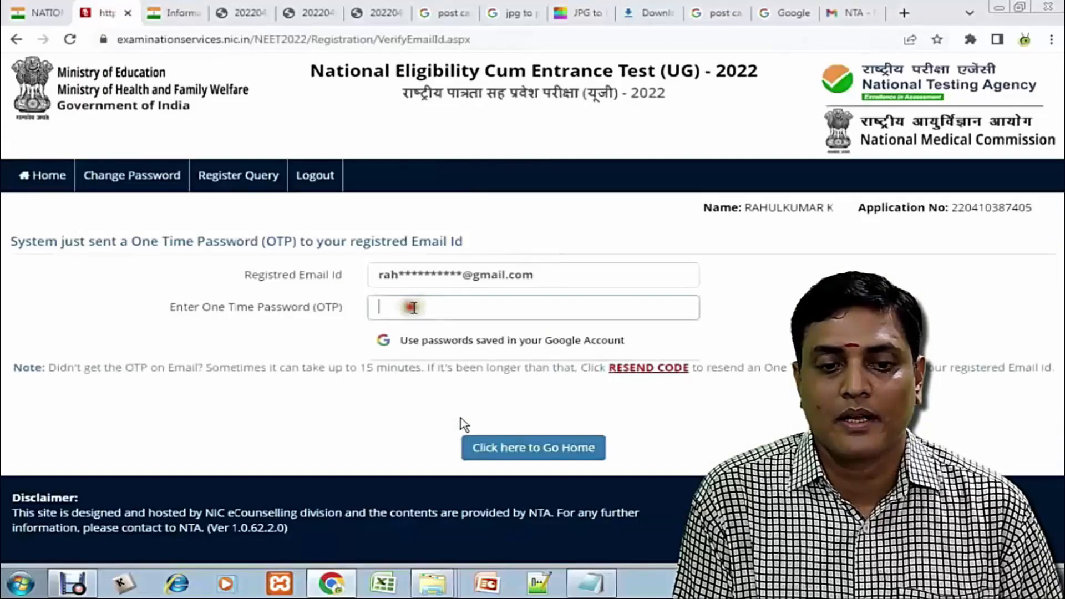
left_click(533, 341)
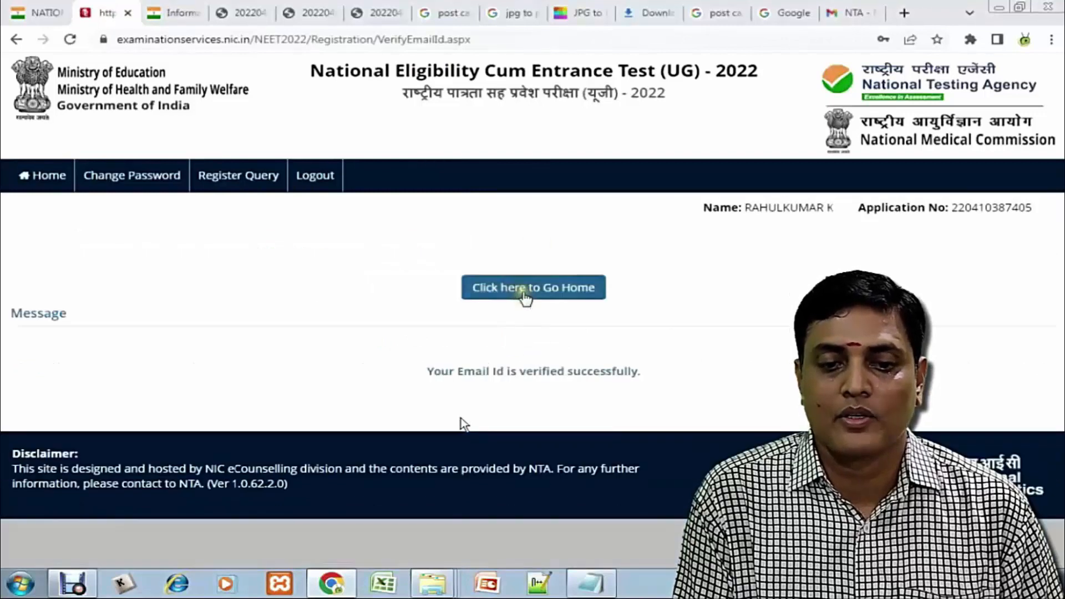
left_click(526, 292)
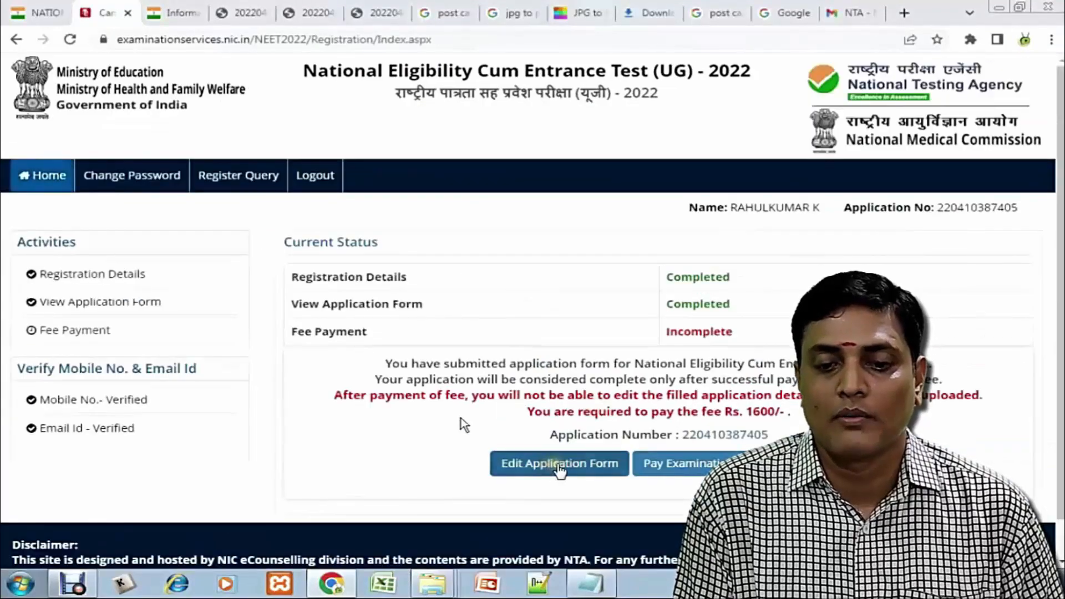
Step: Choose online payment through SBI MOPS with a State Bank debit card for the Rs 1600 fee
left_click(693, 470)
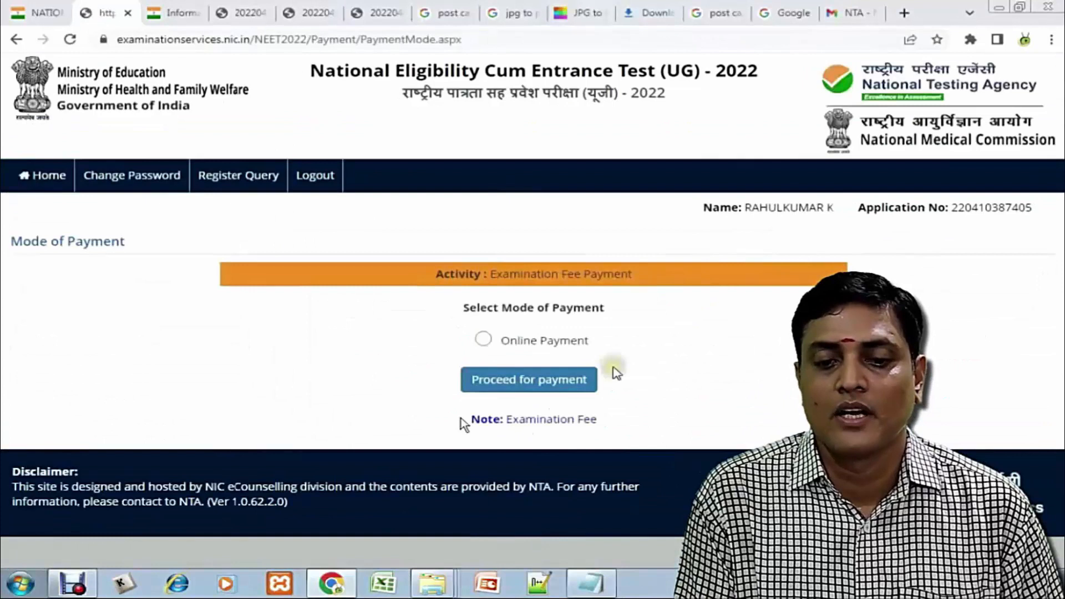
left_click(502, 342)
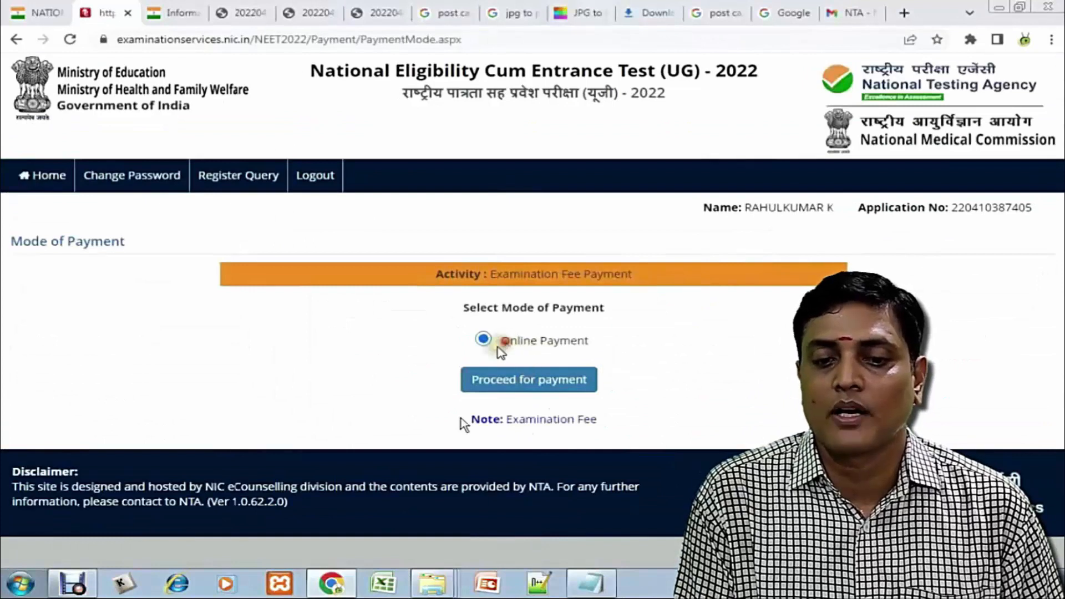
left_click(496, 382)
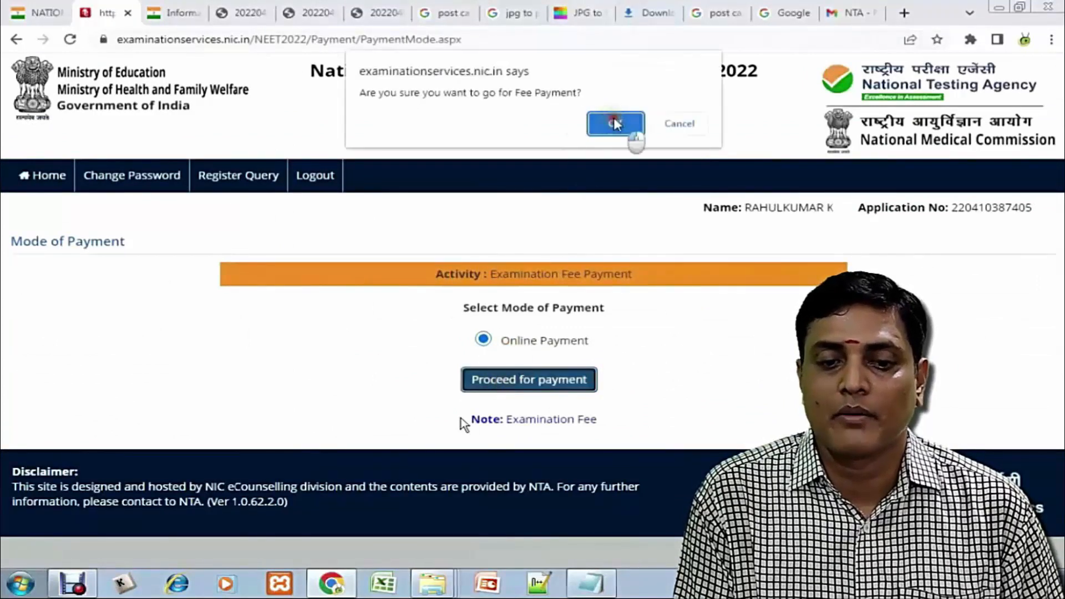
left_click(627, 129)
left_click(523, 380)
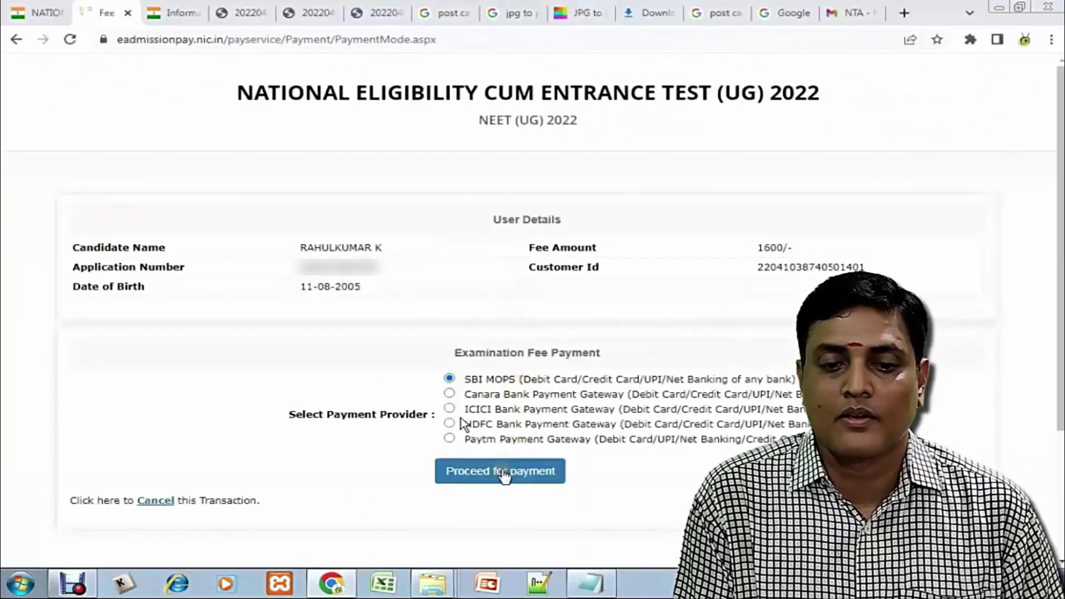
left_click(500, 472)
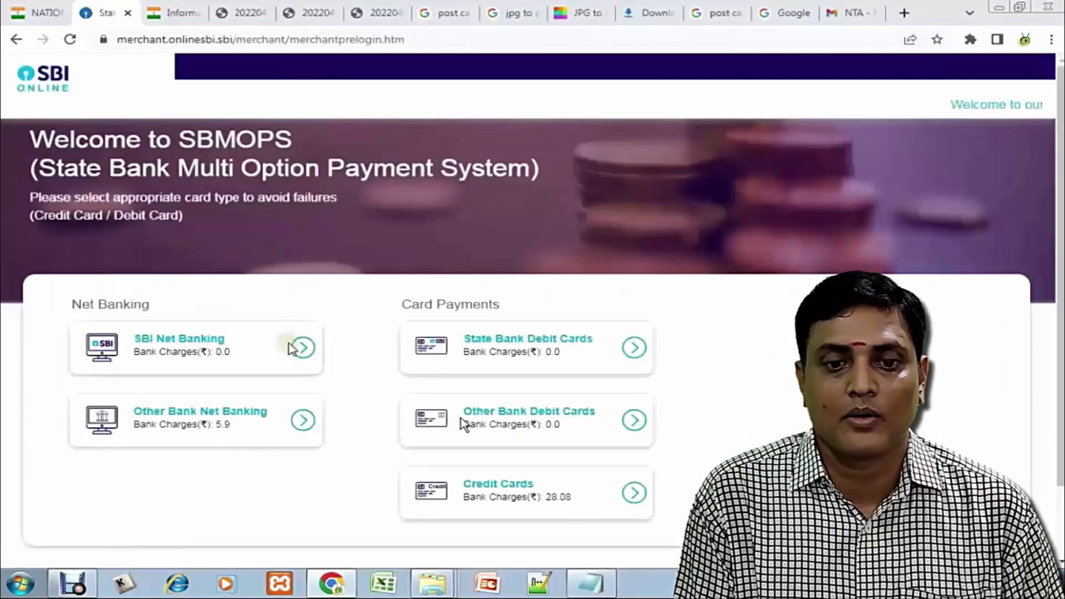
left_click(505, 354)
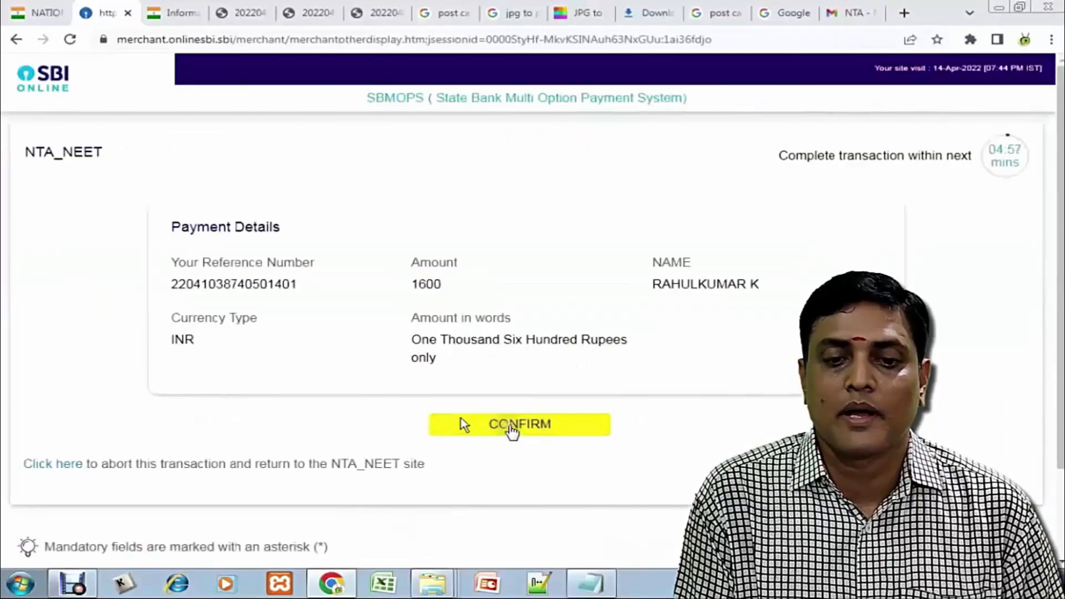
left_click(513, 432)
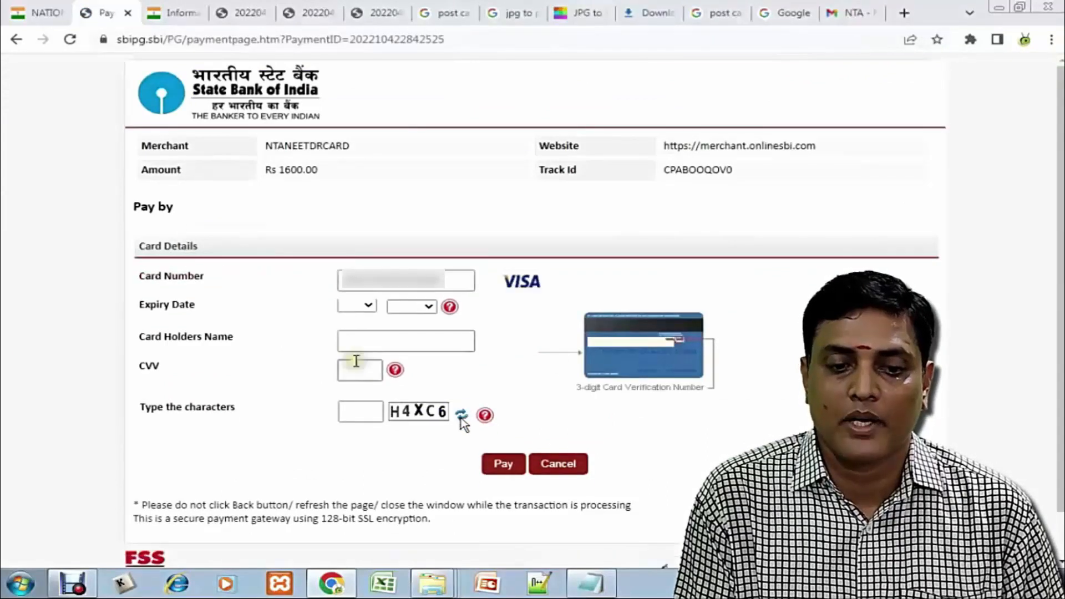
Step: Enter card expiry month 10, expiry year, CVV and captcha, then submit the OTP to complete payment
left_click(357, 305)
left_click(352, 443)
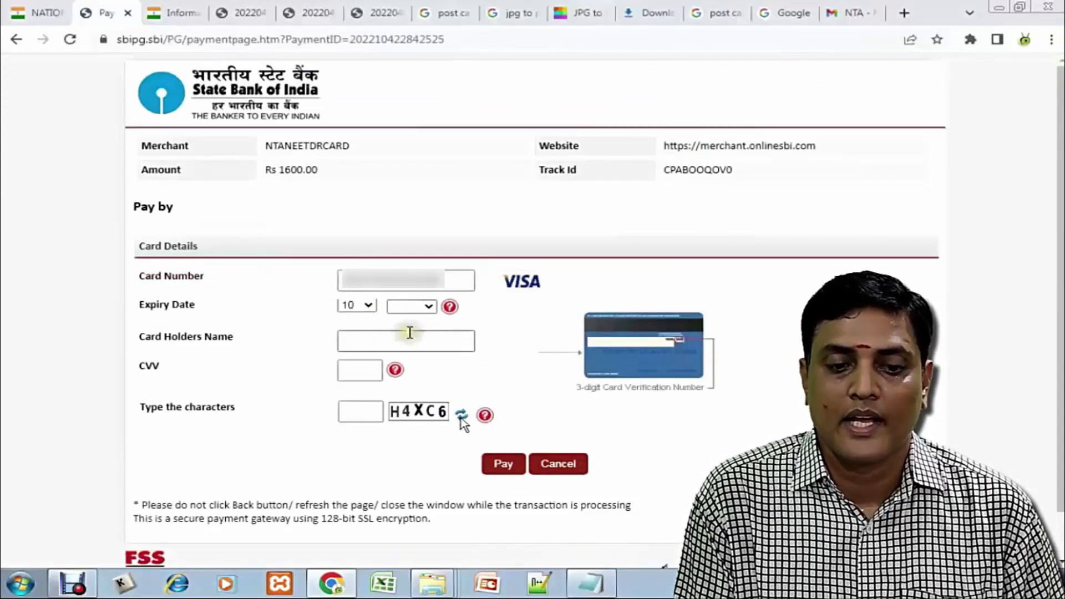
left_click(421, 306)
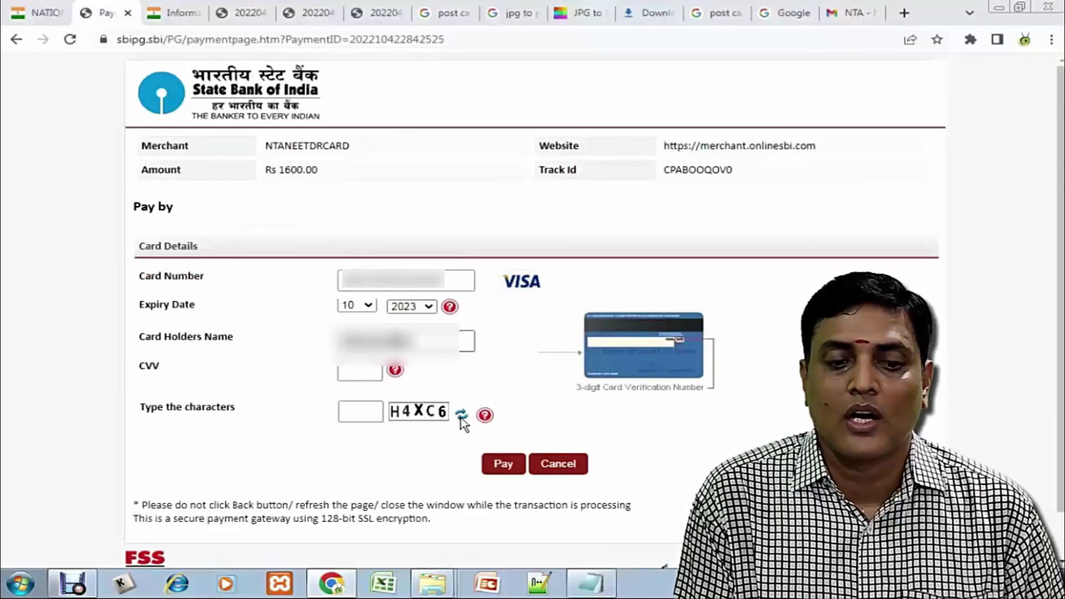
left_click(367, 372)
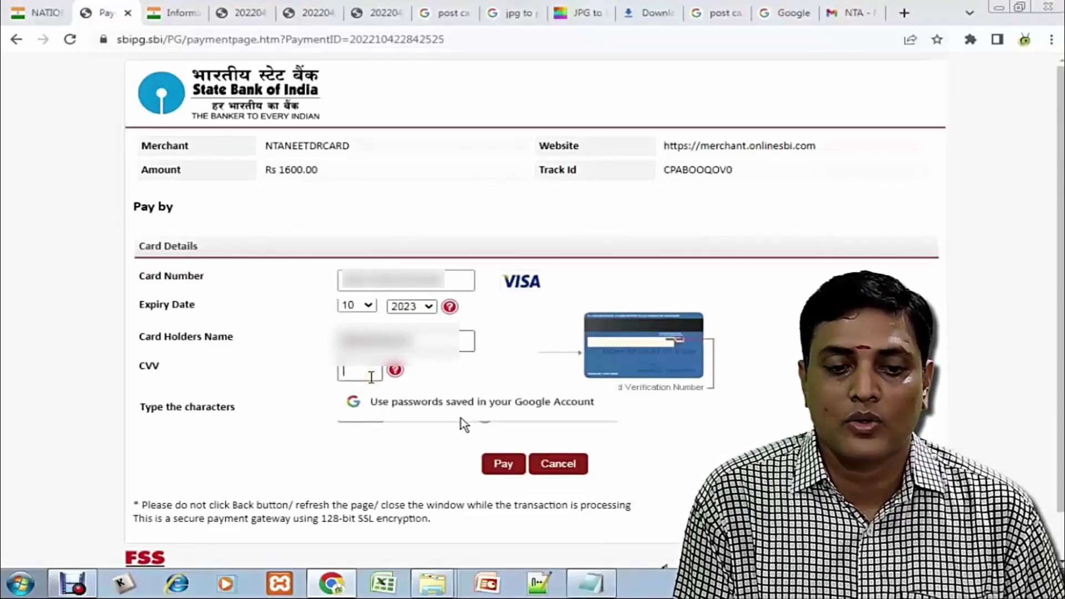
type("•••")
left_click(343, 408)
type("H4XC6")
left_click(503, 465)
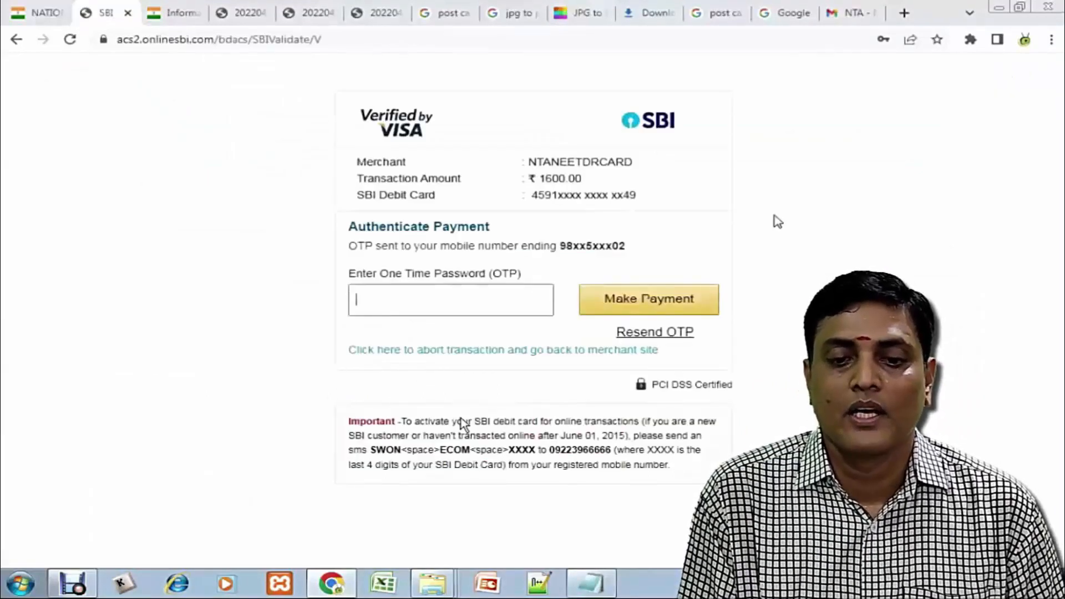
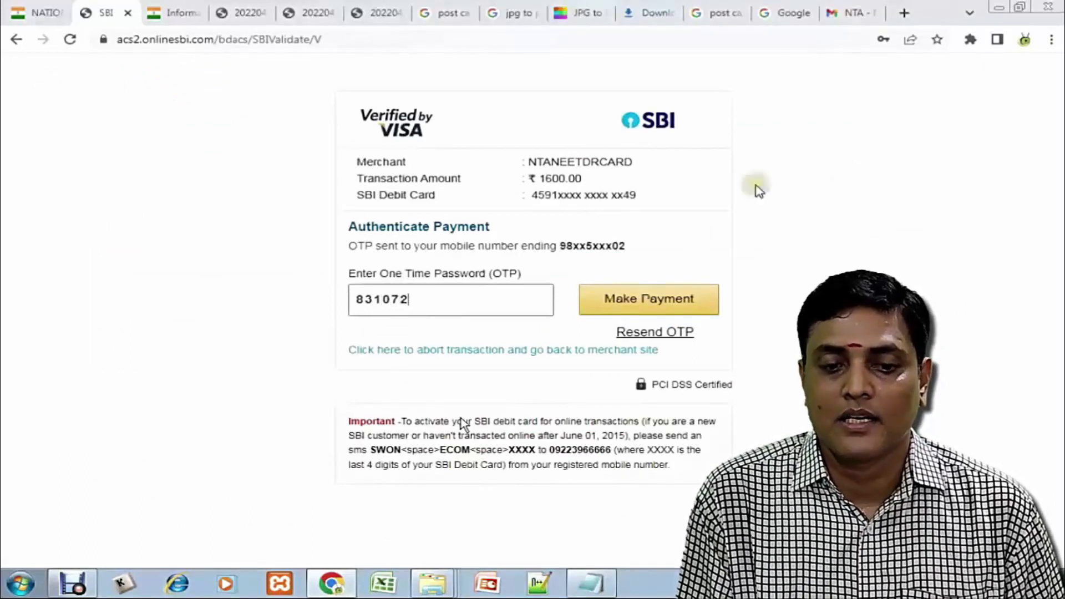
left_click(639, 307)
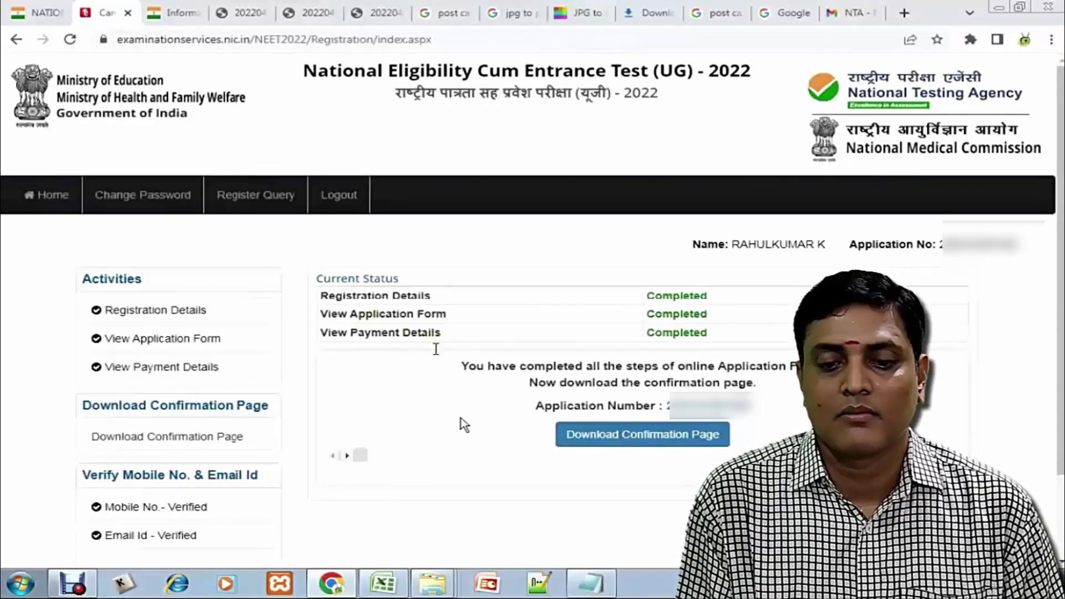
Step: Download the confirmation page as a PDF and open it from the Downloads folder
left_click(643, 442)
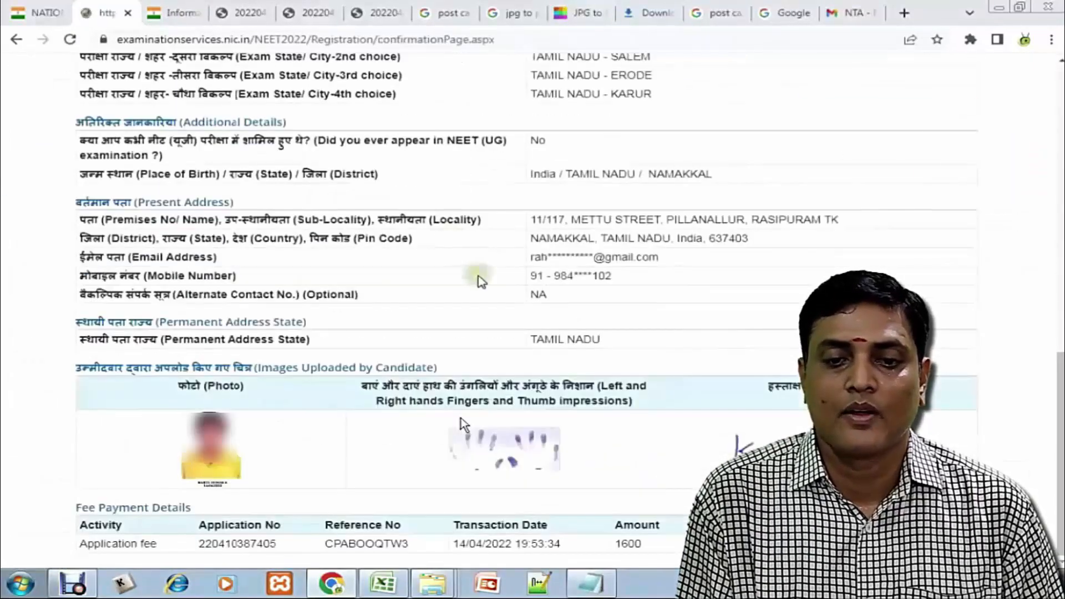
left_click(856, 88)
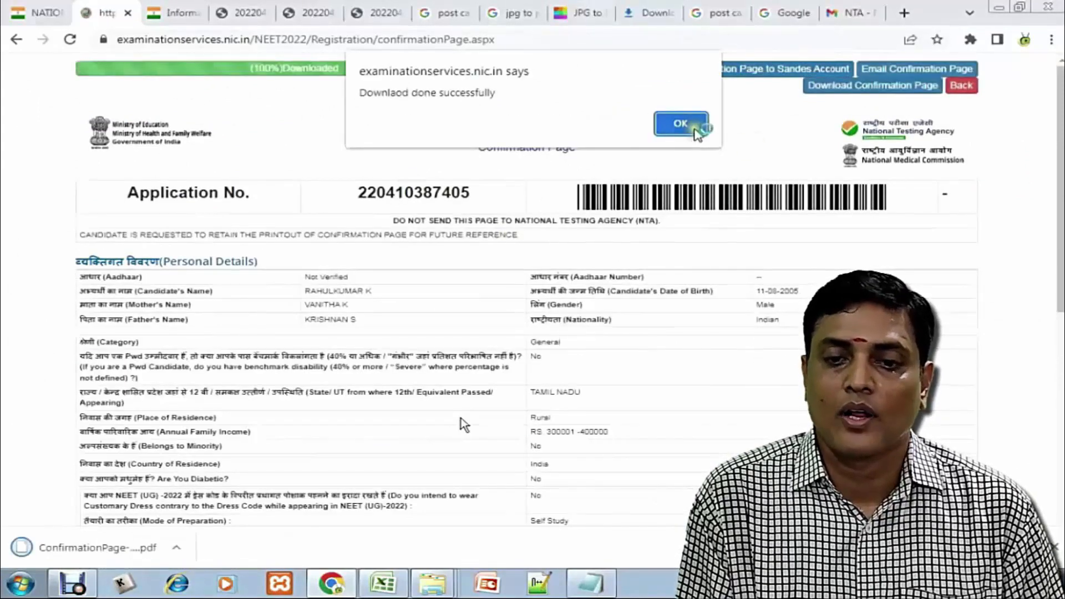
left_click(690, 124)
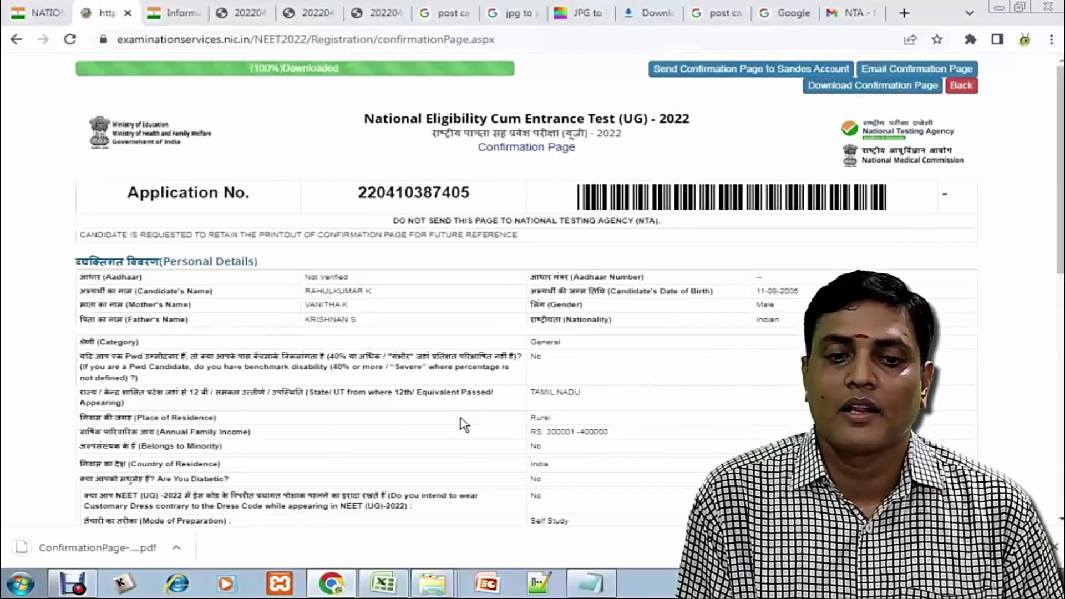
key("ctrl+j")
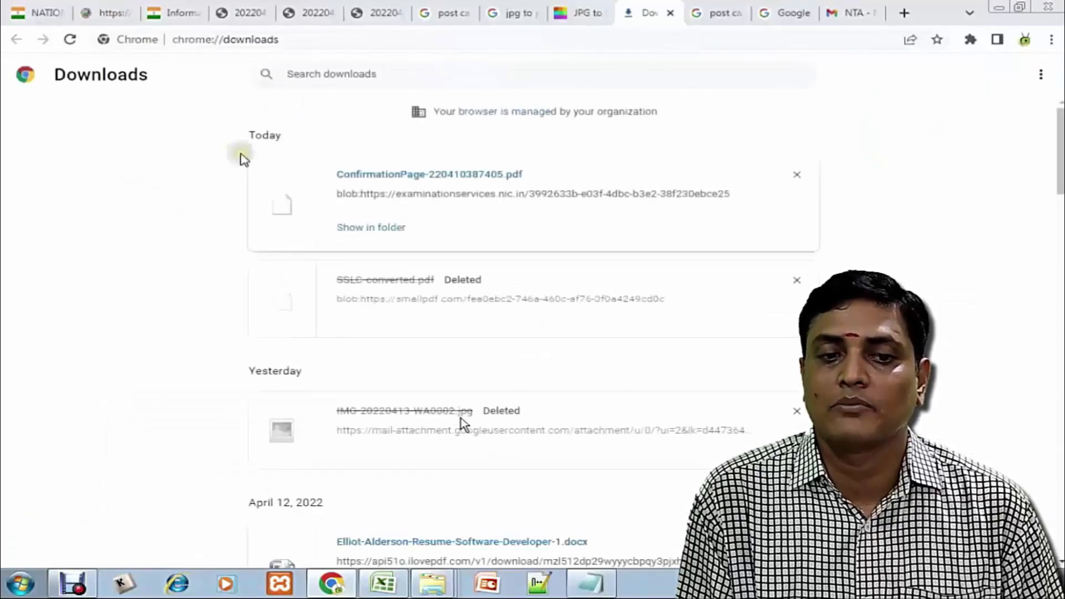
left_click(368, 229)
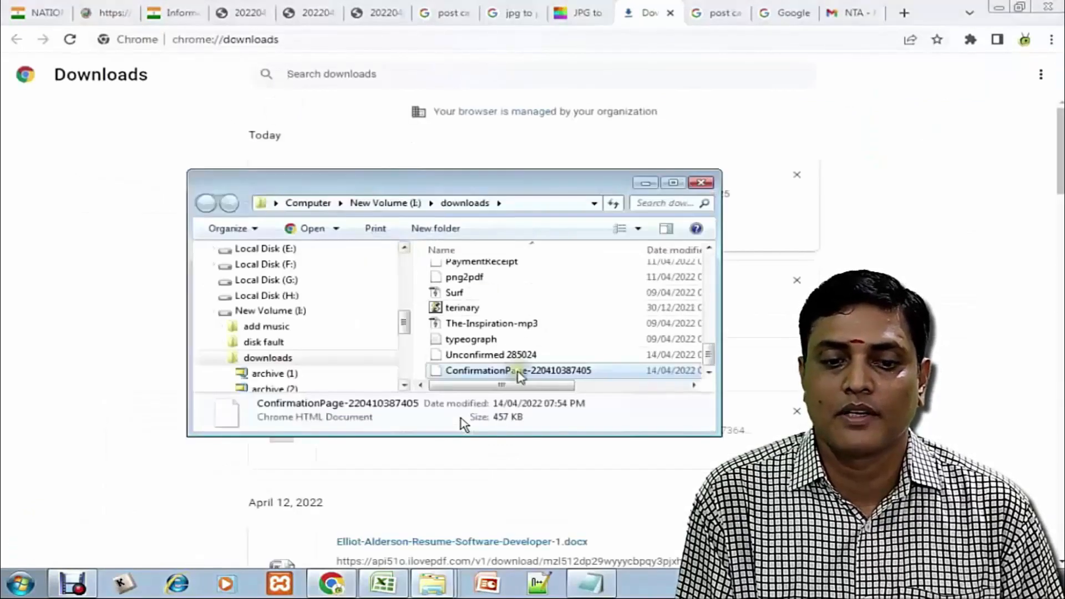
double_click(504, 371)
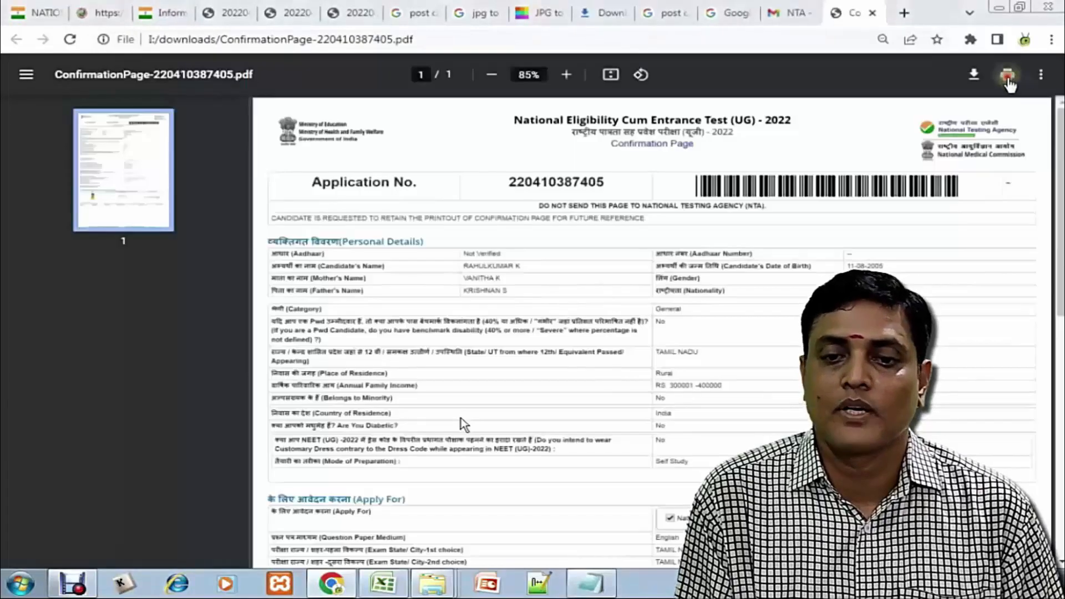
Step: Print the confirmation PDF, email the confirmation page, and return to the application status page
left_click(1007, 74)
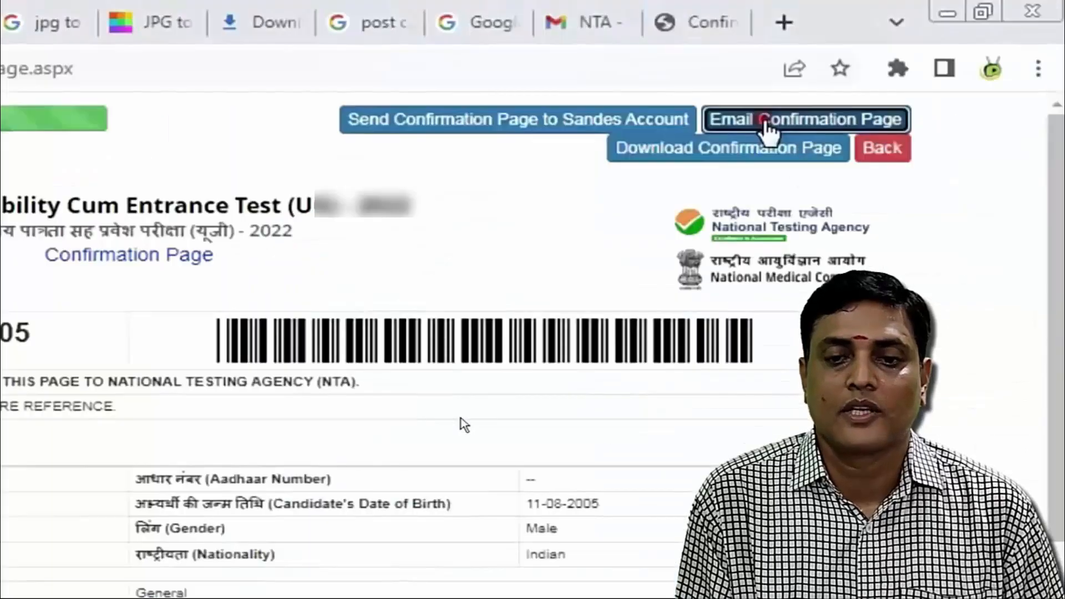
left_click(898, 70)
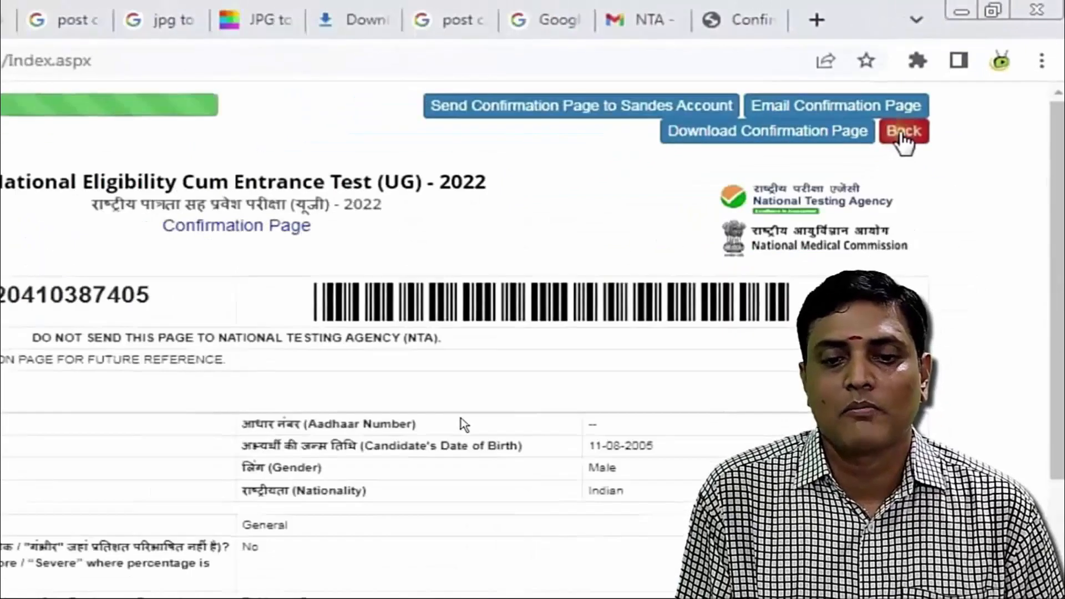
left_click(851, 179)
scroll(464, 424, "down", 1)
scroll(716, 283, "up", 1)
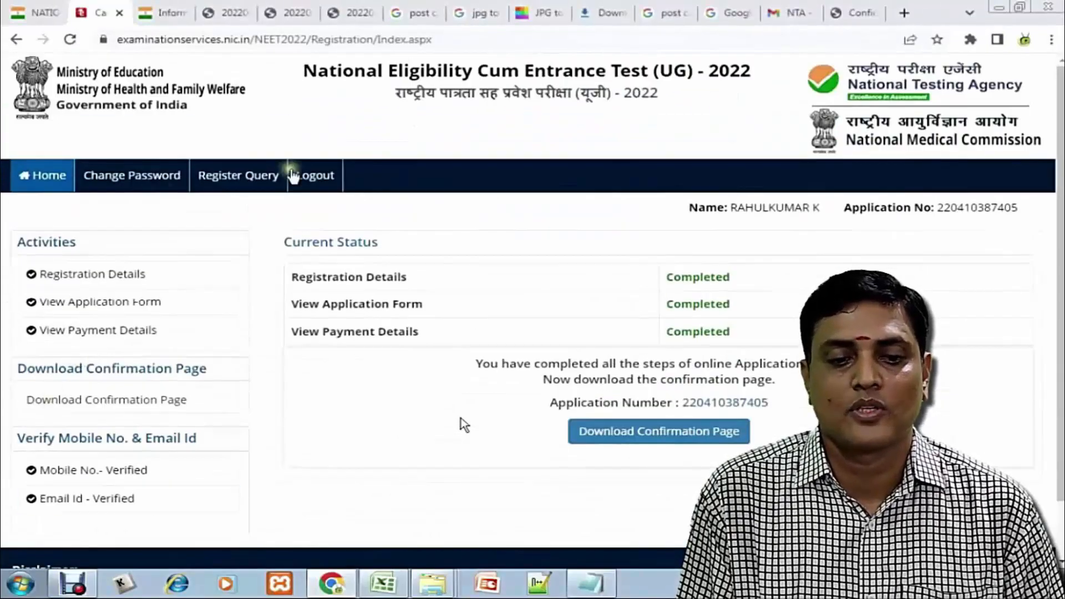
Step: Log out of the candidate account, confirming Yes on the logout prompt
left_click(318, 176)
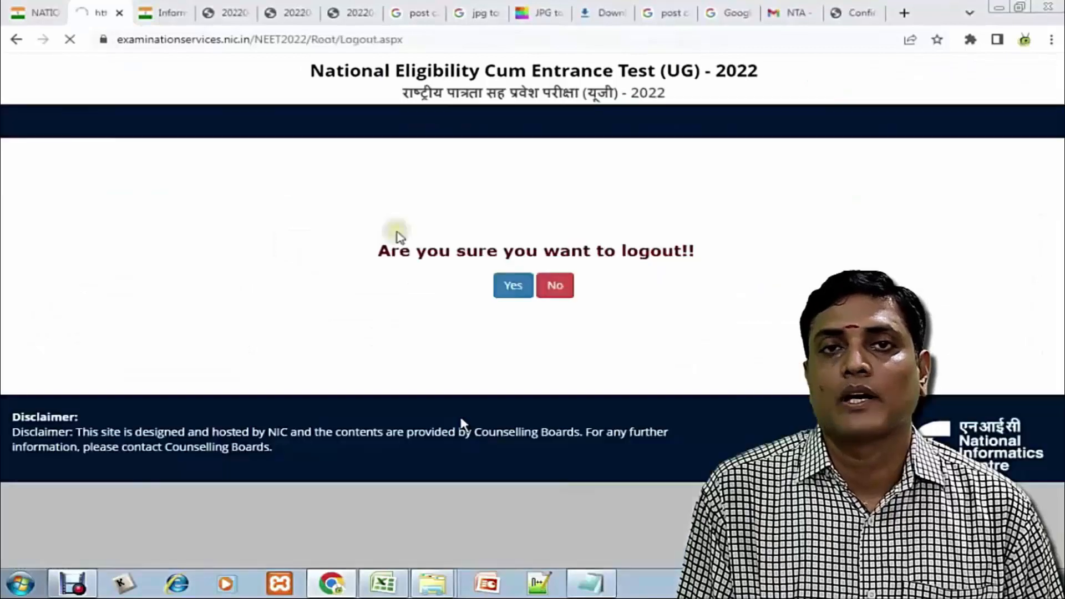
left_click(513, 343)
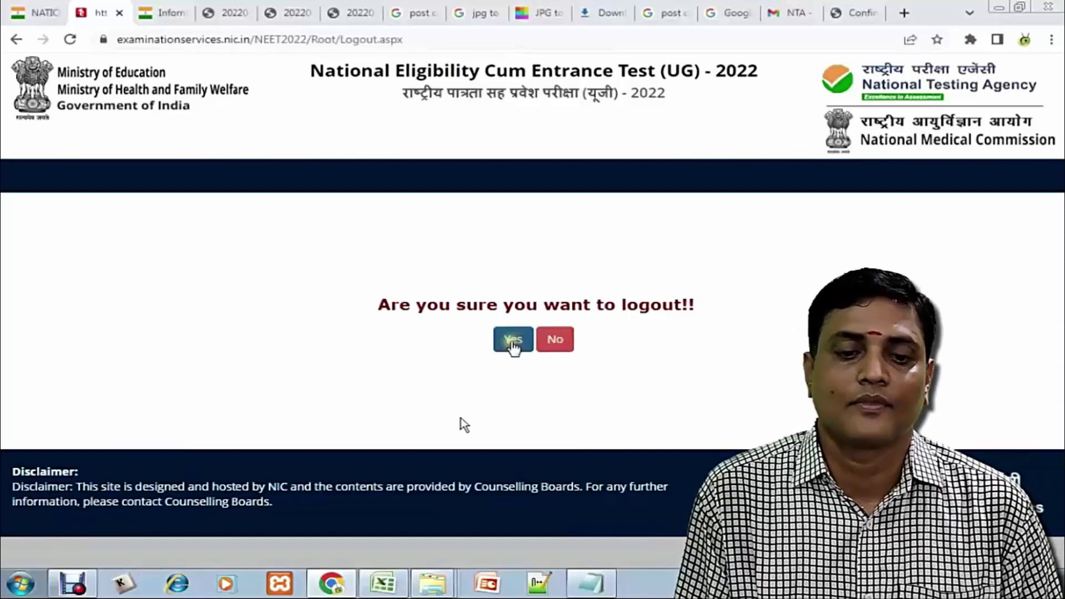
left_click(513, 341)
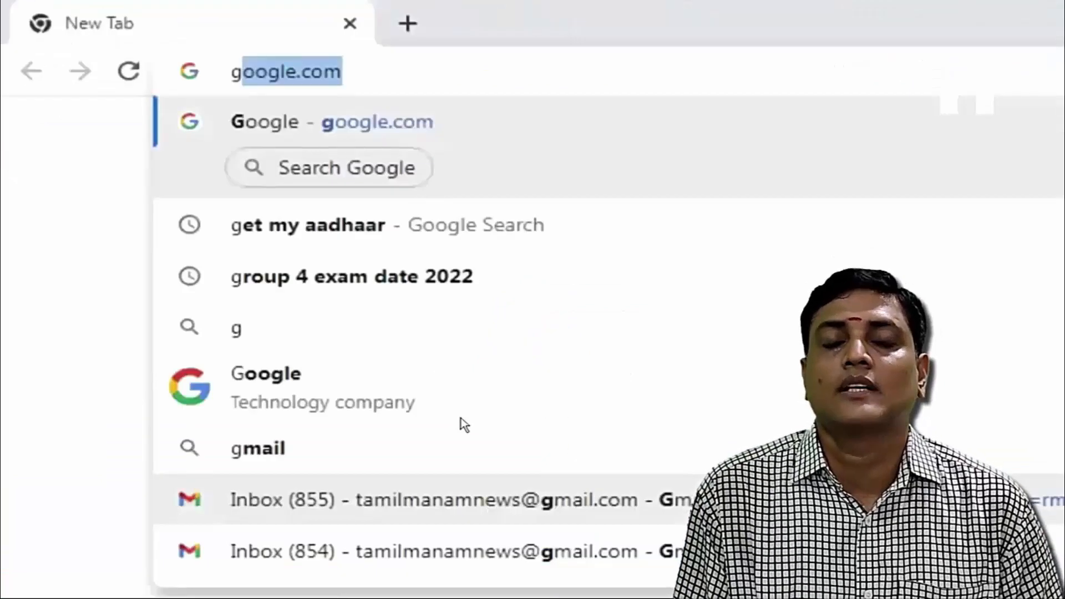